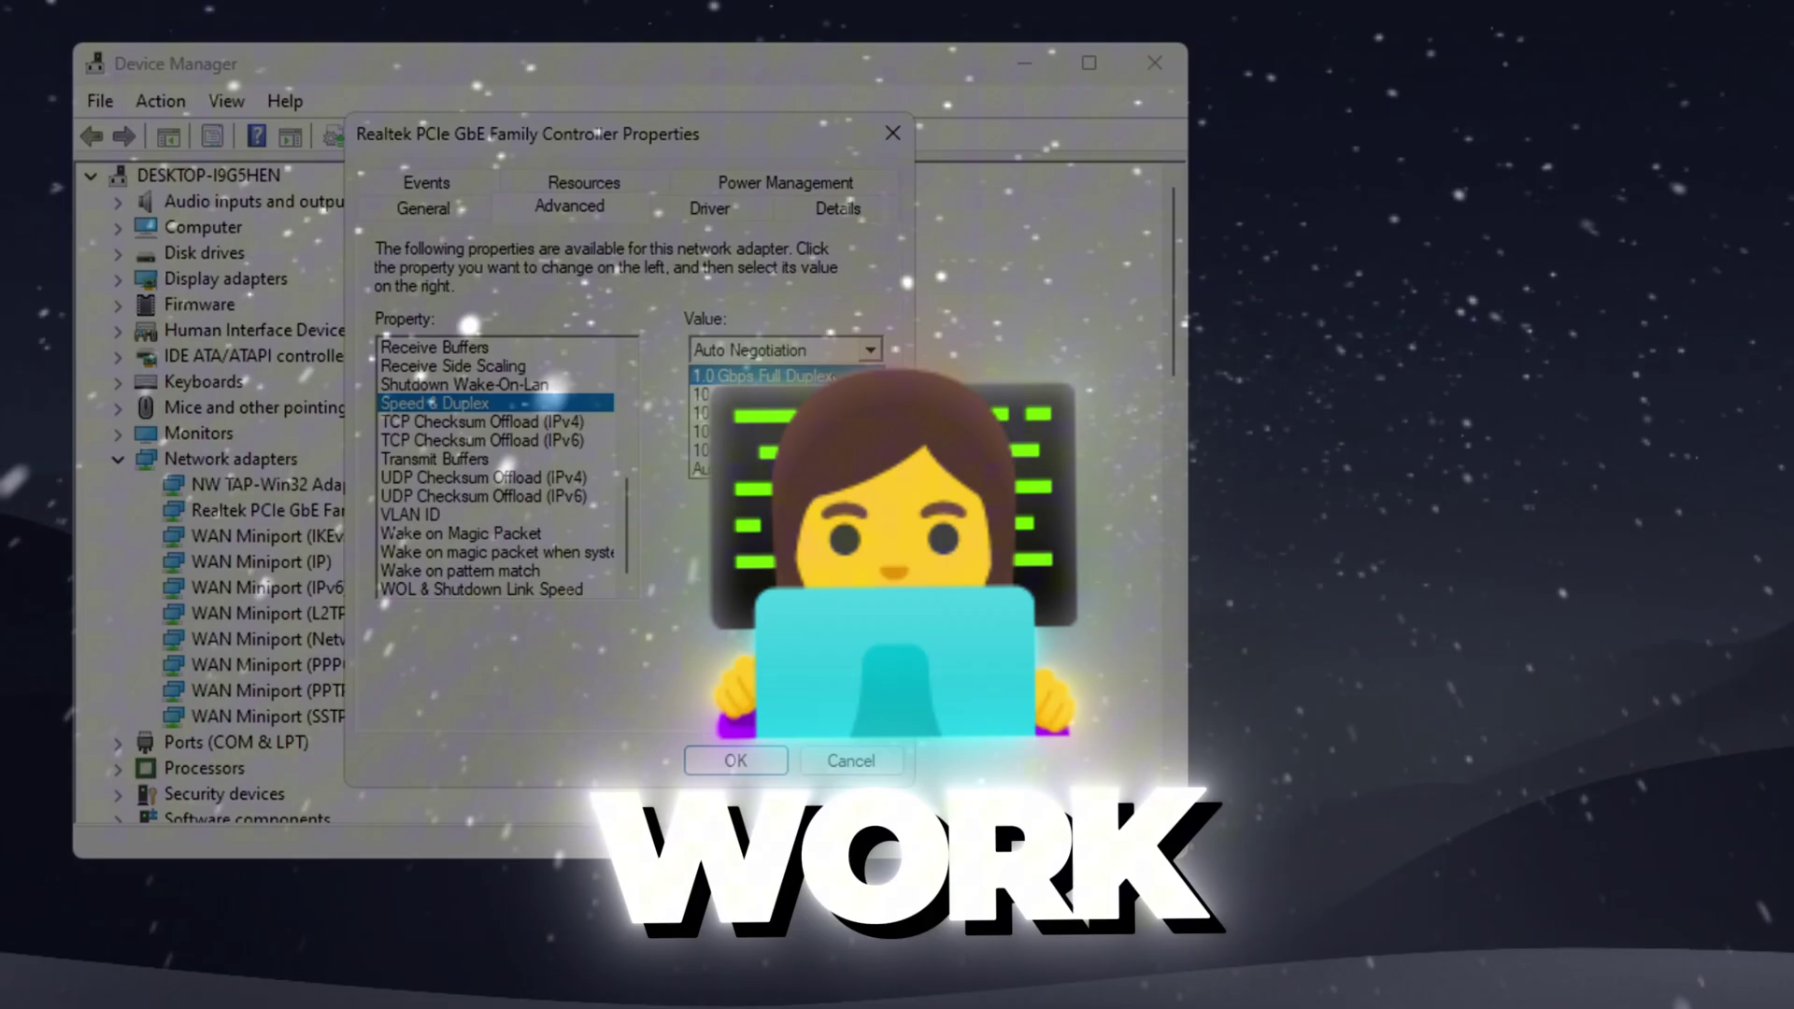
# Launch Device Manager from a Start search for 'dev'.
pyautogui.click(785, 375)
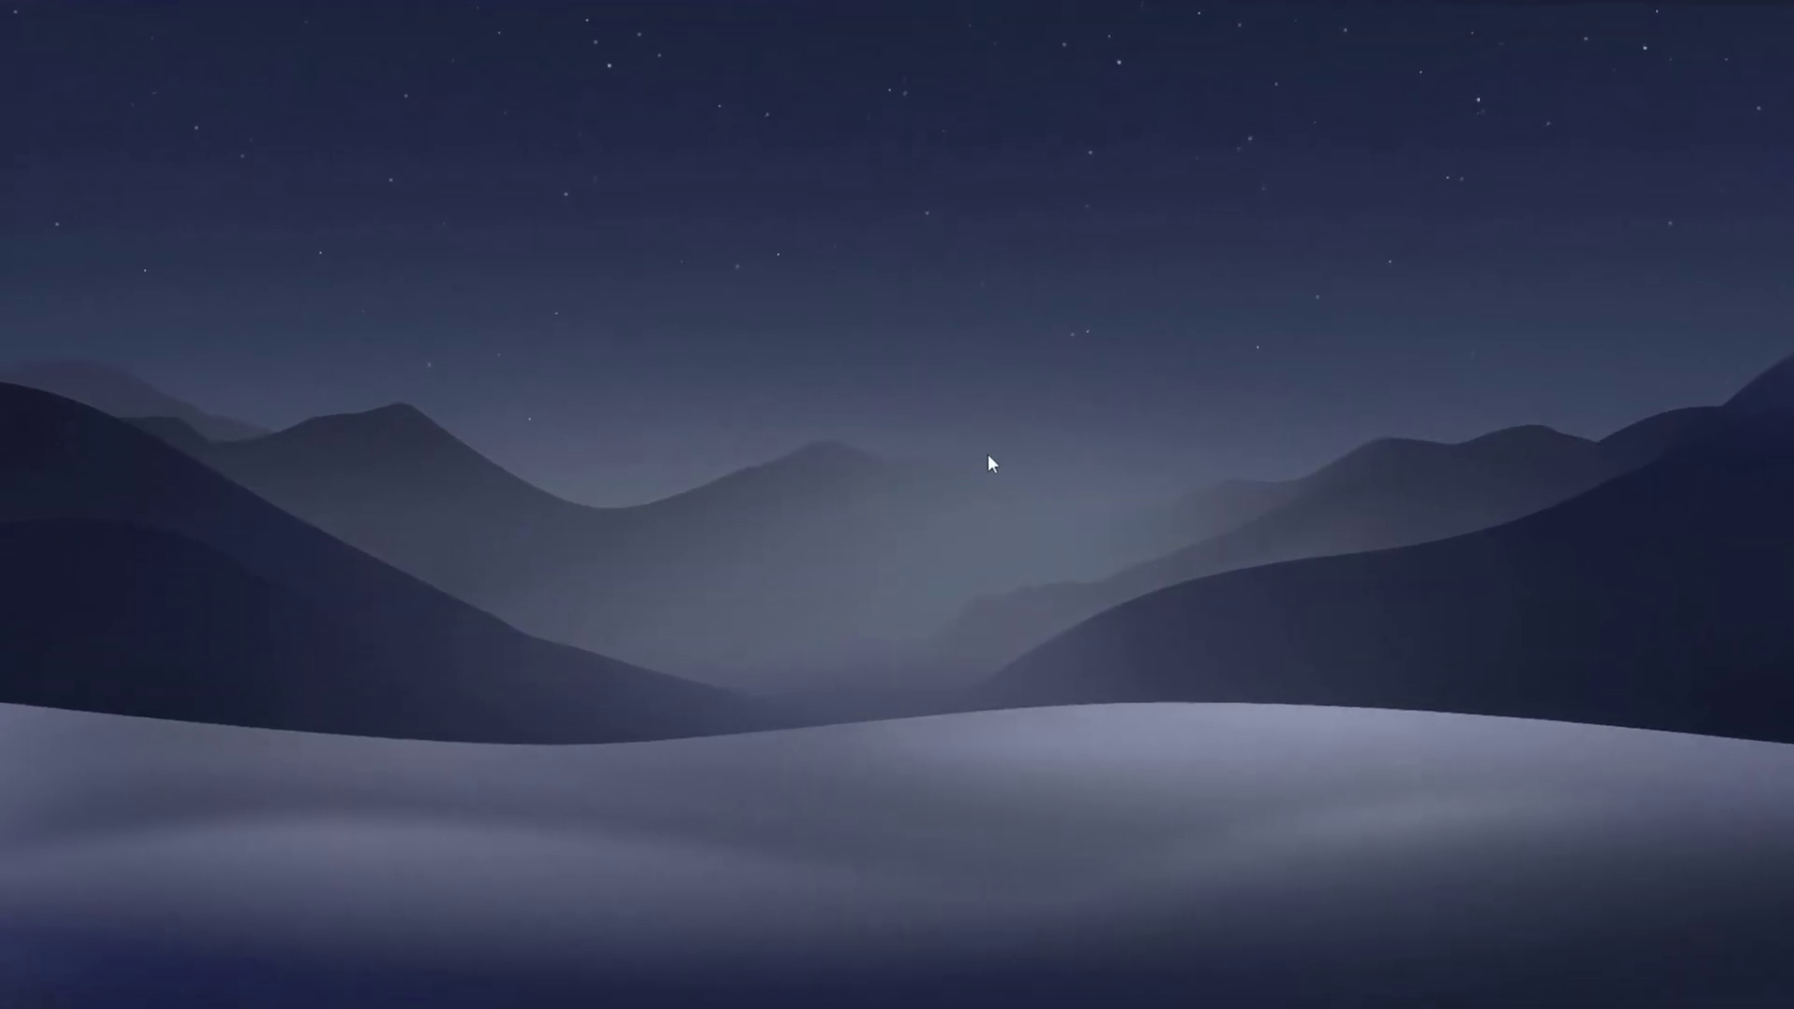
pyautogui.press('super')
pyautogui.write('dev')
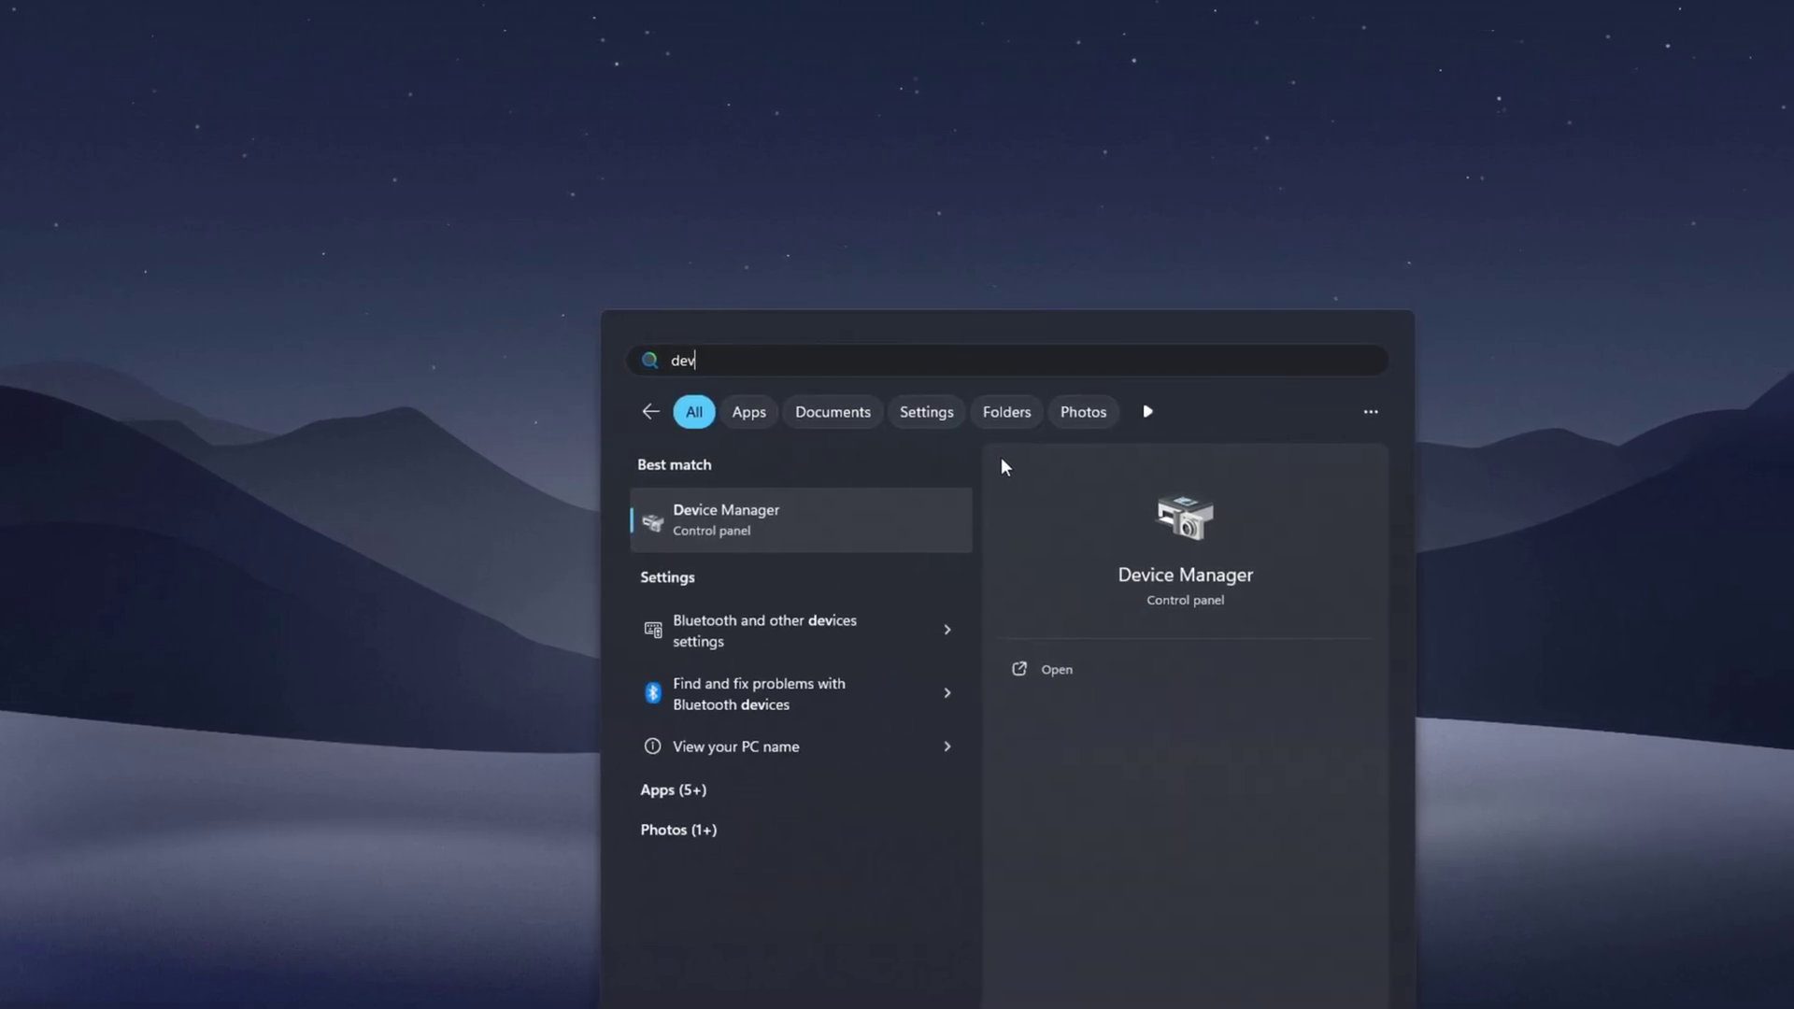
pyautogui.press('Return')
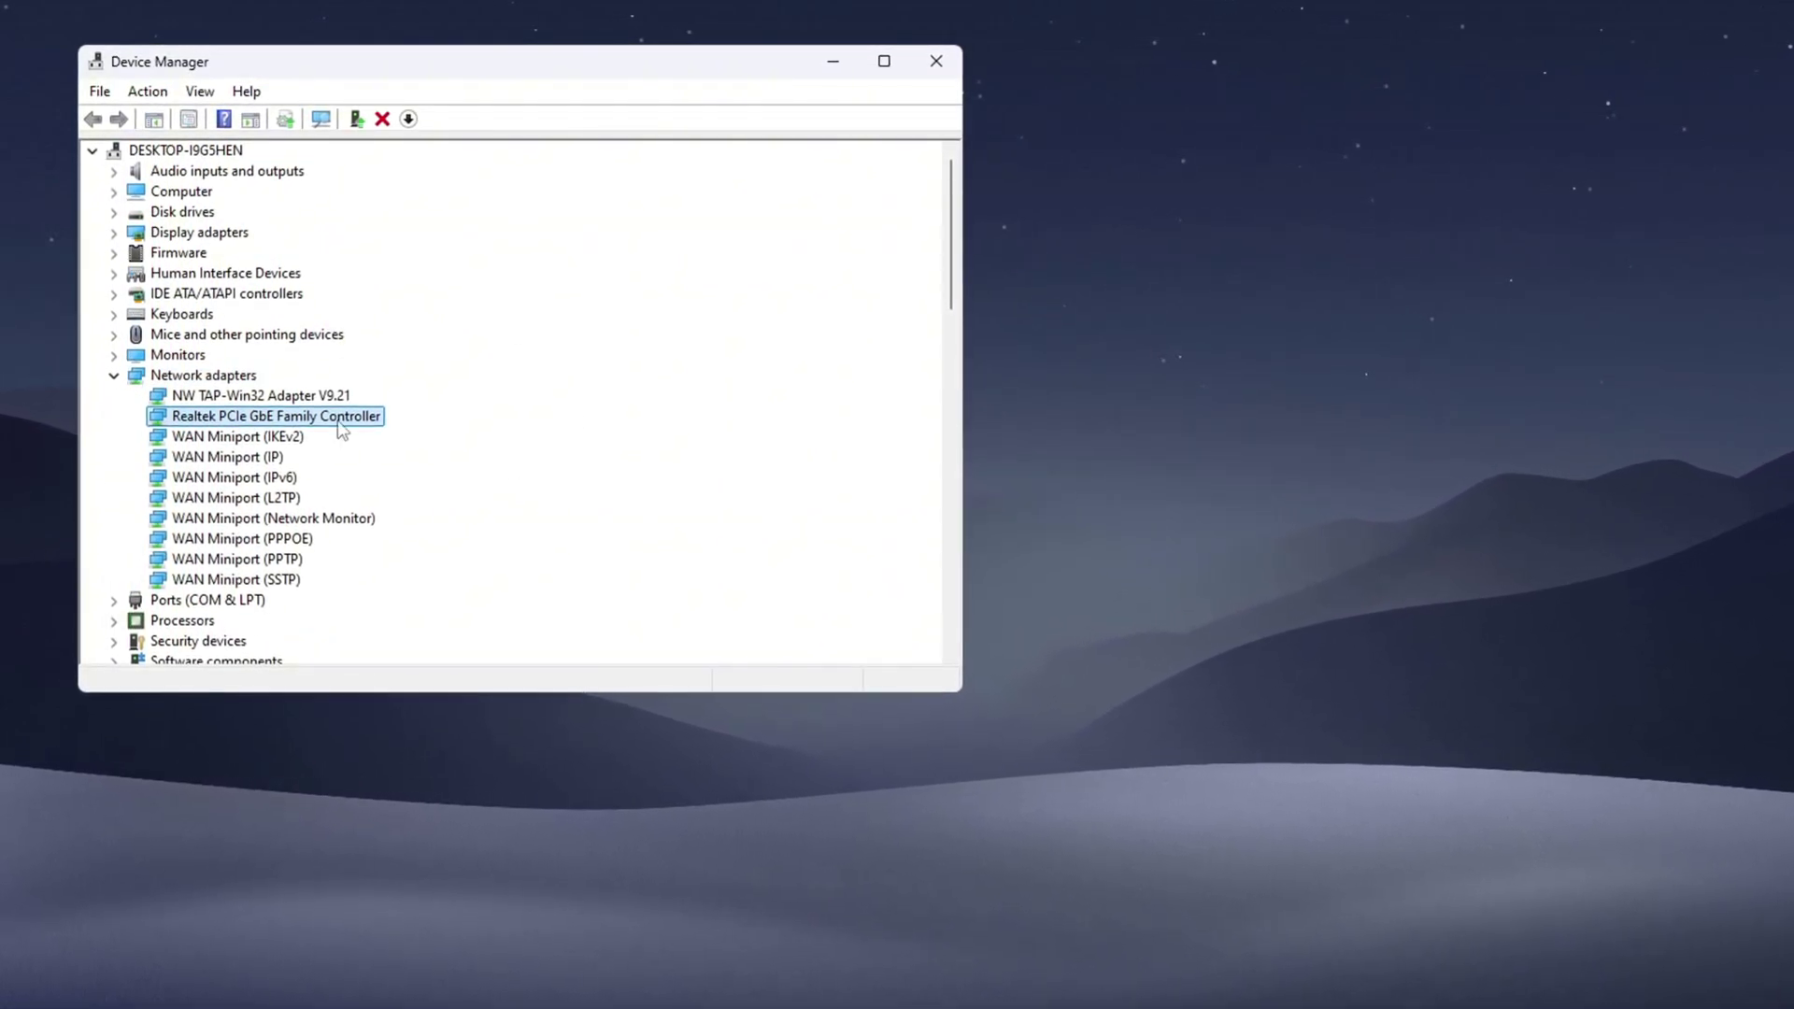
# Search automatically for a newer Realtek PCIe GbE driver; the best driver is already installed.
pyautogui.rightClick(305, 429)
pyautogui.click(374, 445)
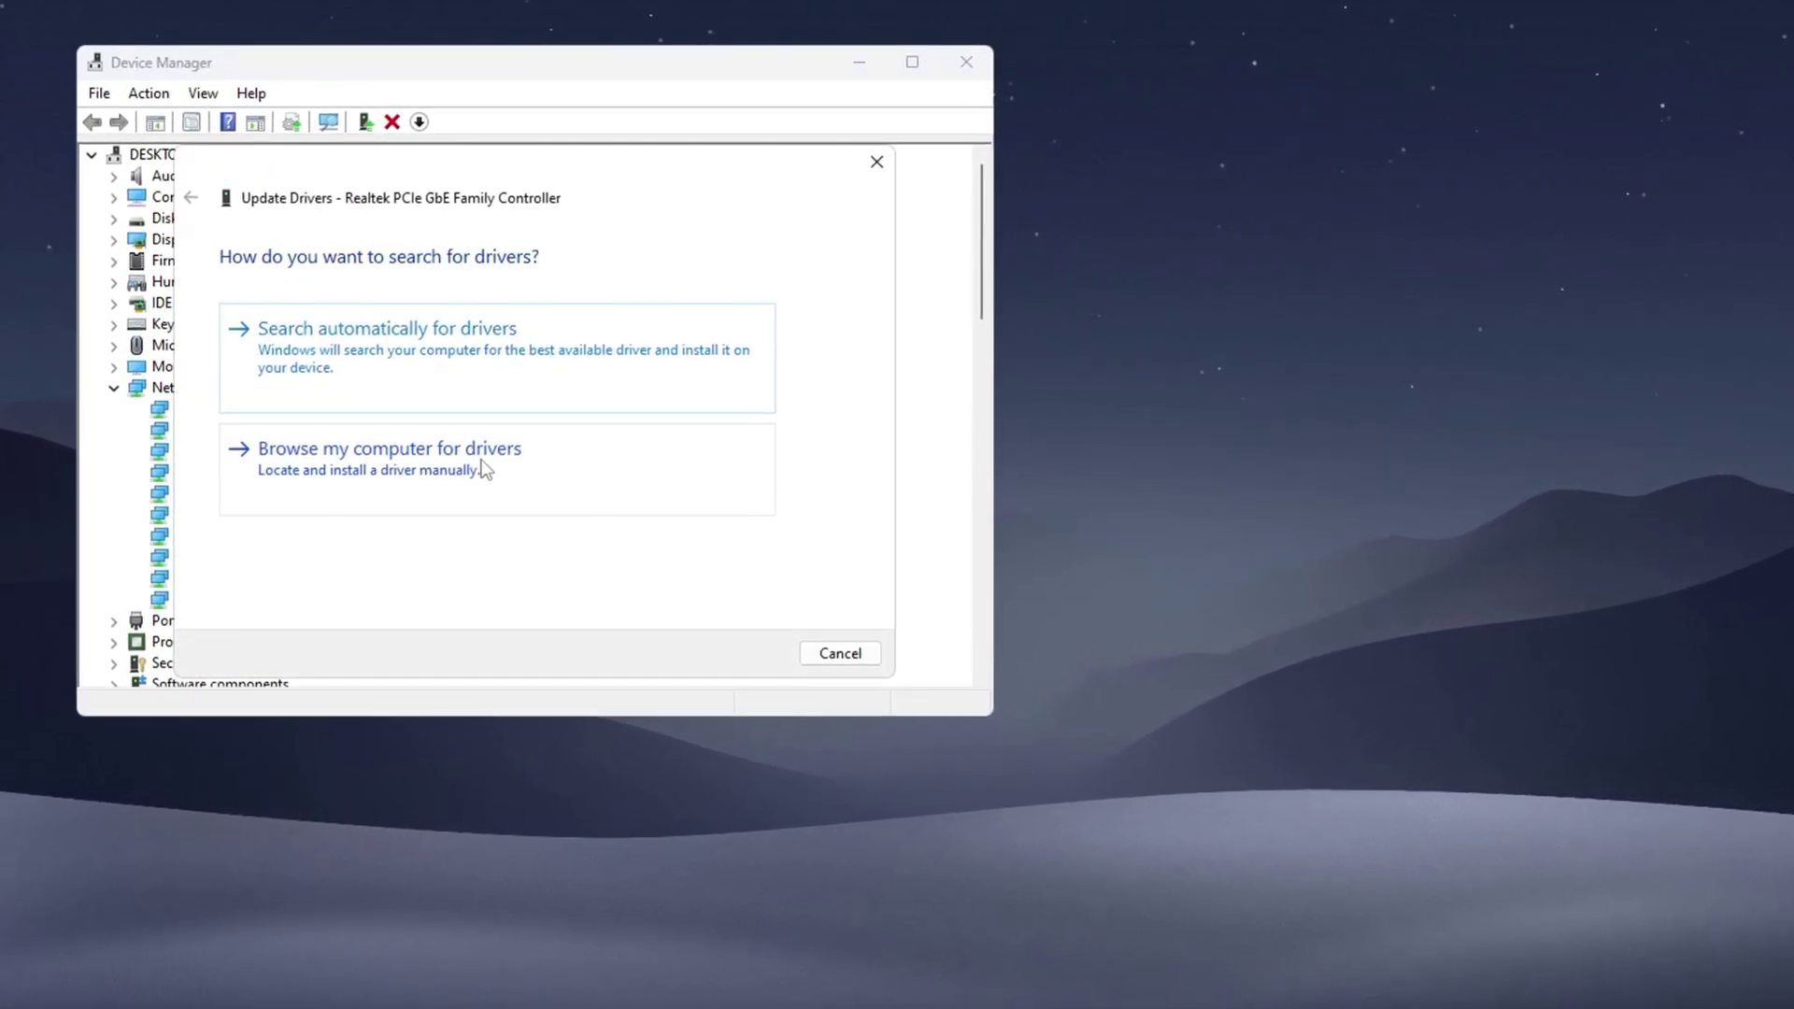
pyautogui.click(458, 369)
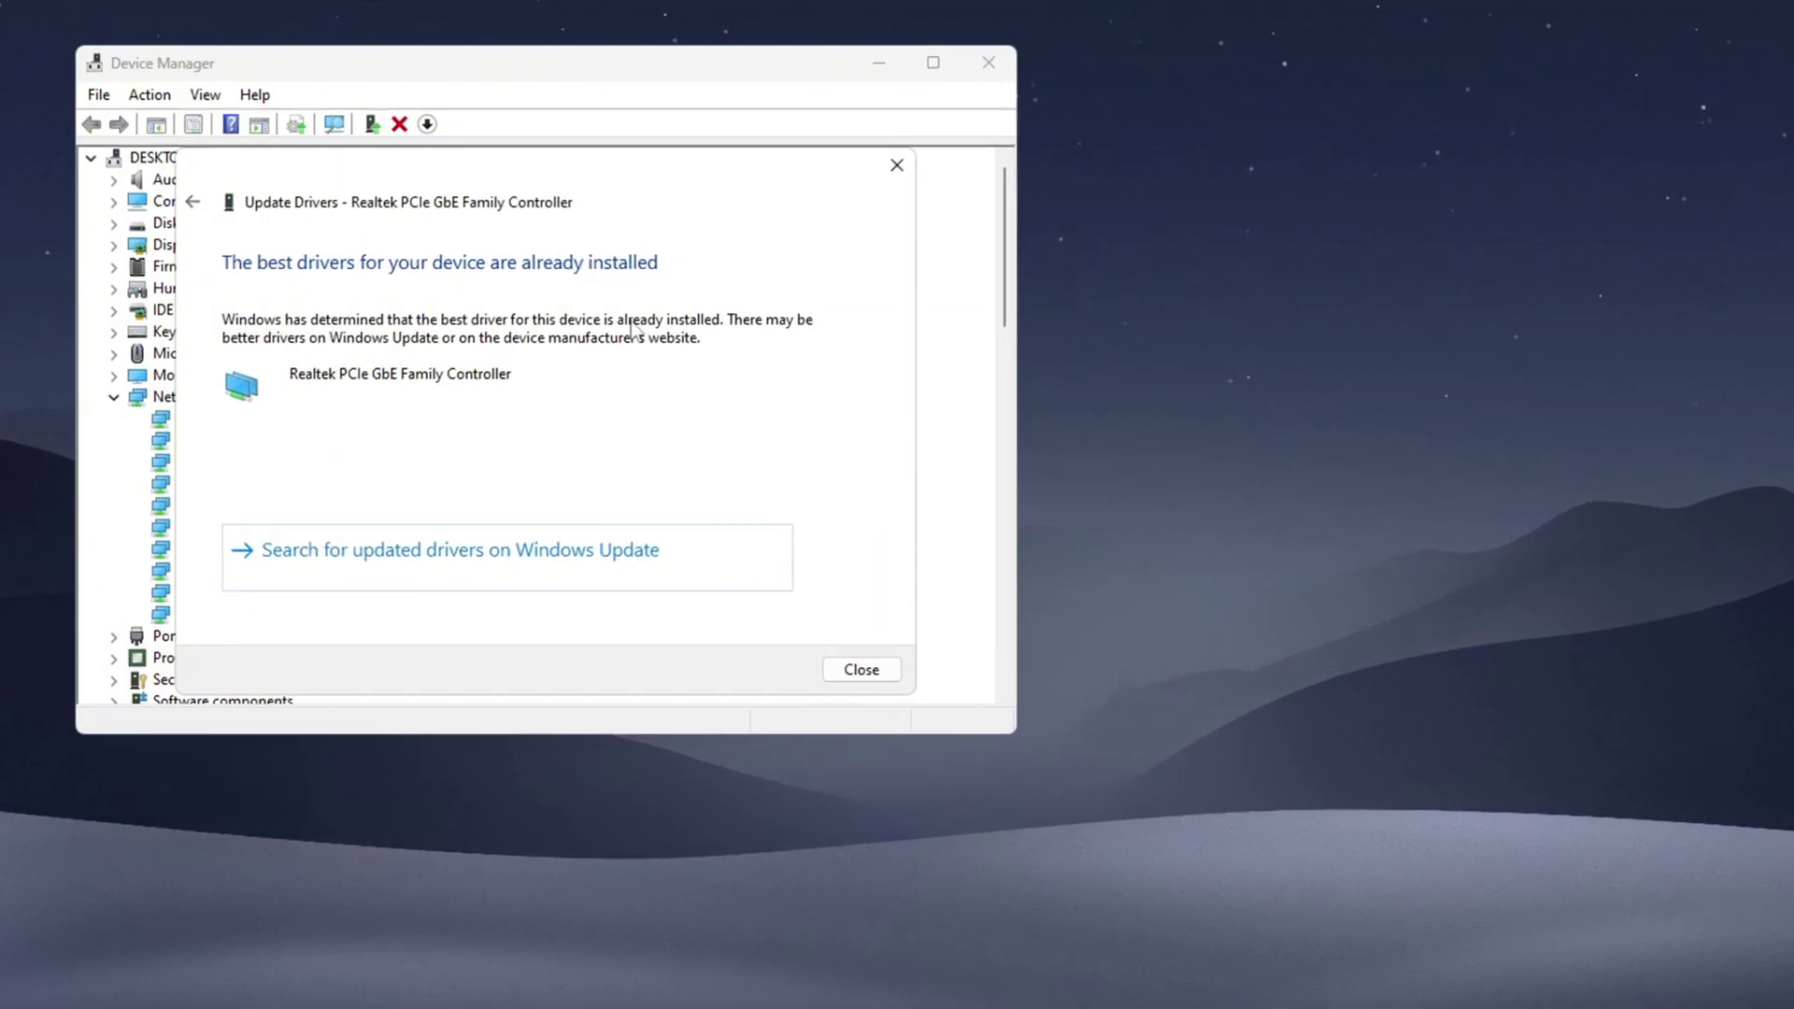
pyautogui.click(862, 669)
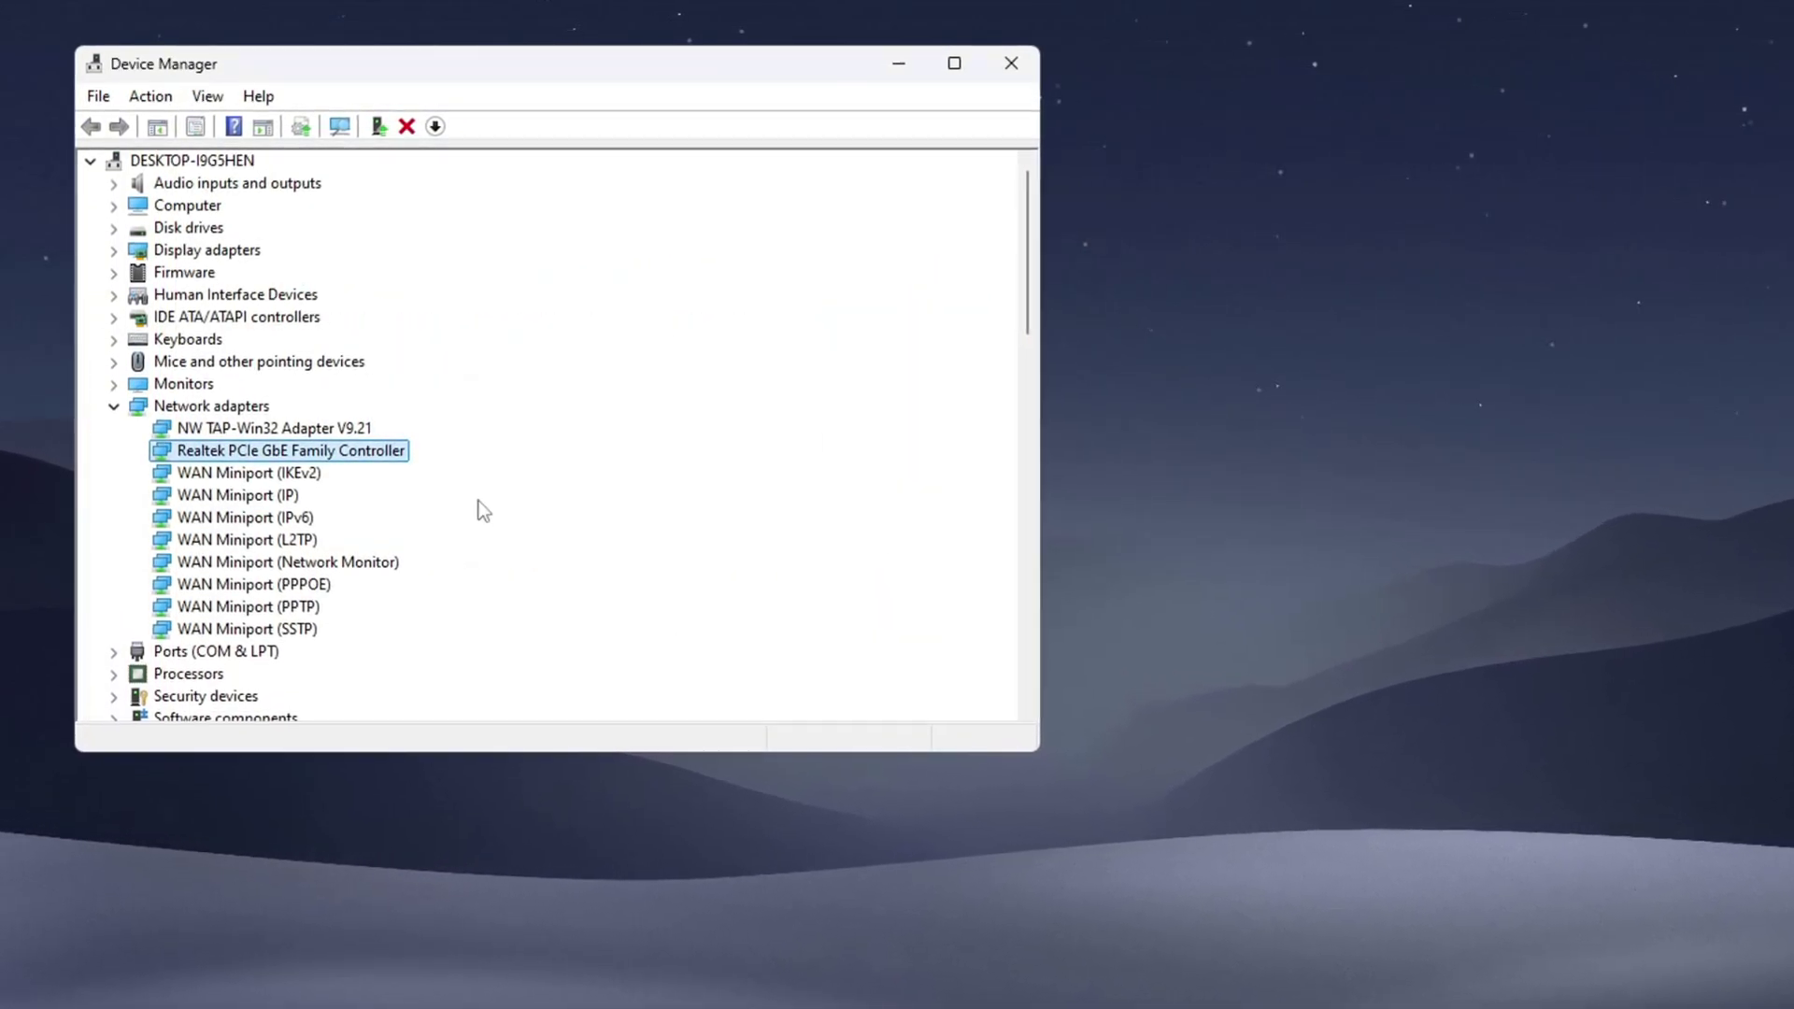
pyautogui.rightClick(319, 455)
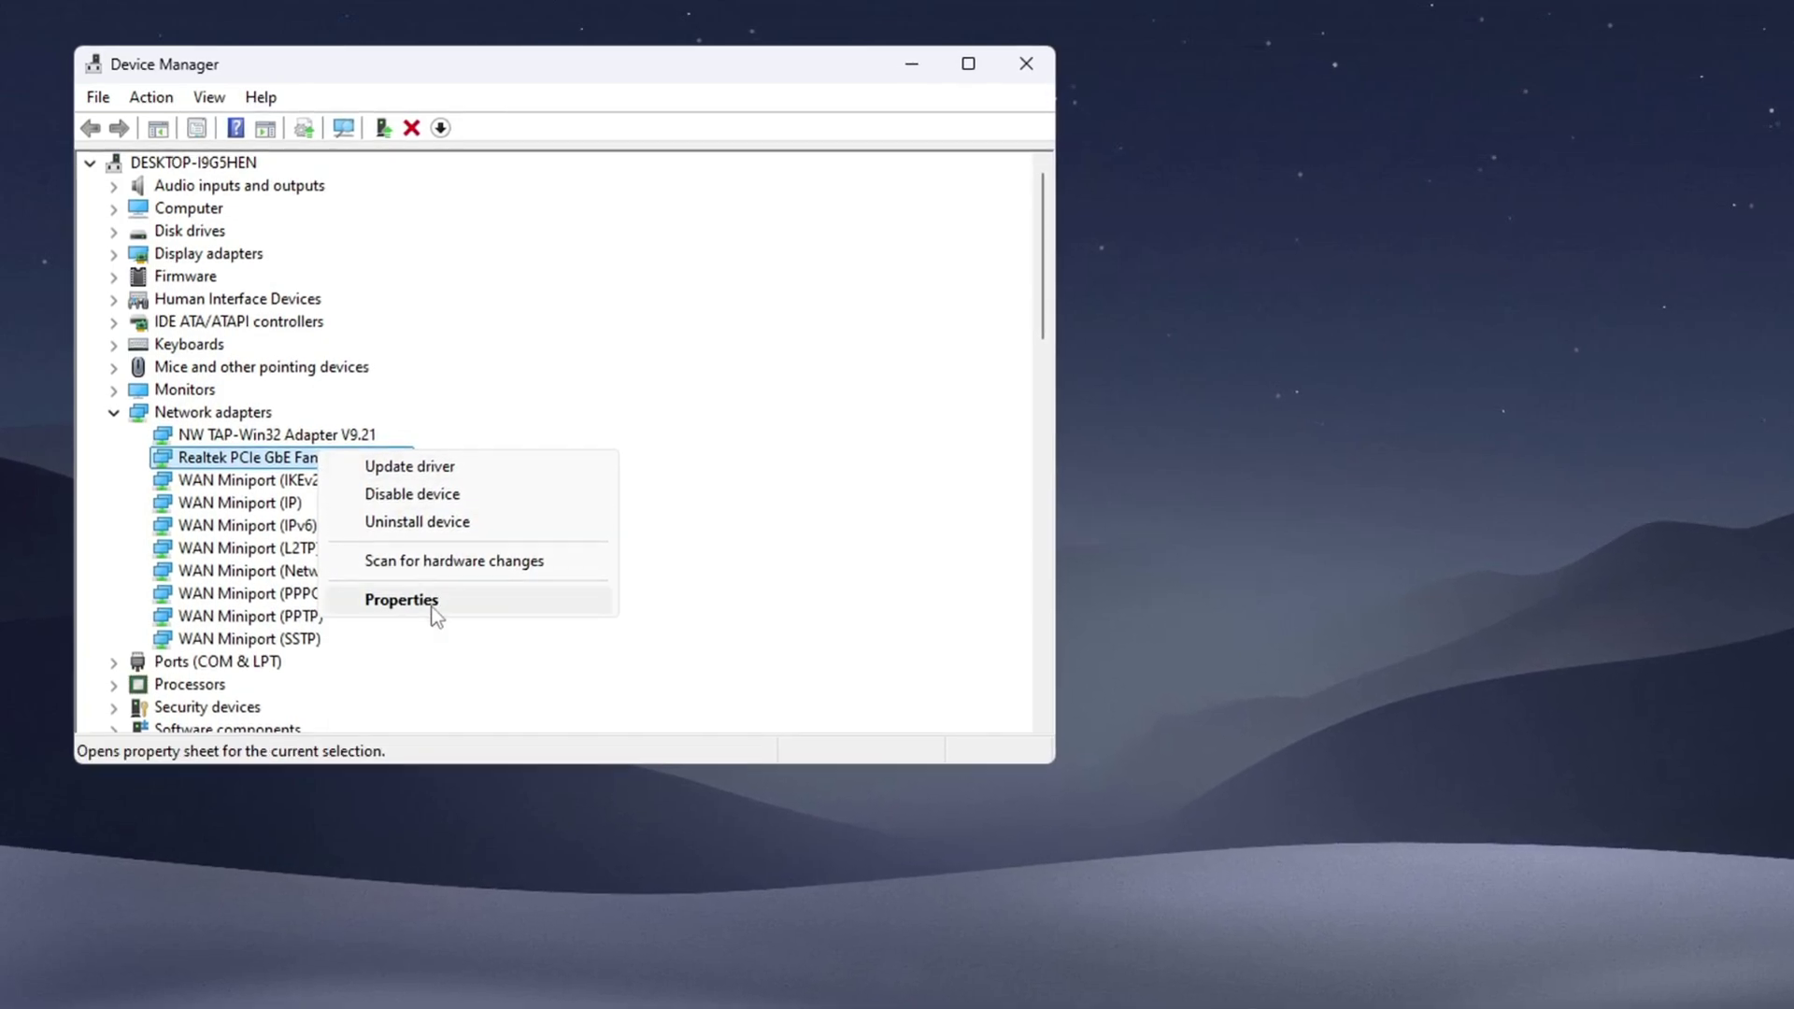
# Review the Realtek adapter's power management, leave Speed & Duplex on Auto Negotiation, and apply.
pyautogui.click(393, 594)
pyautogui.click(729, 171)
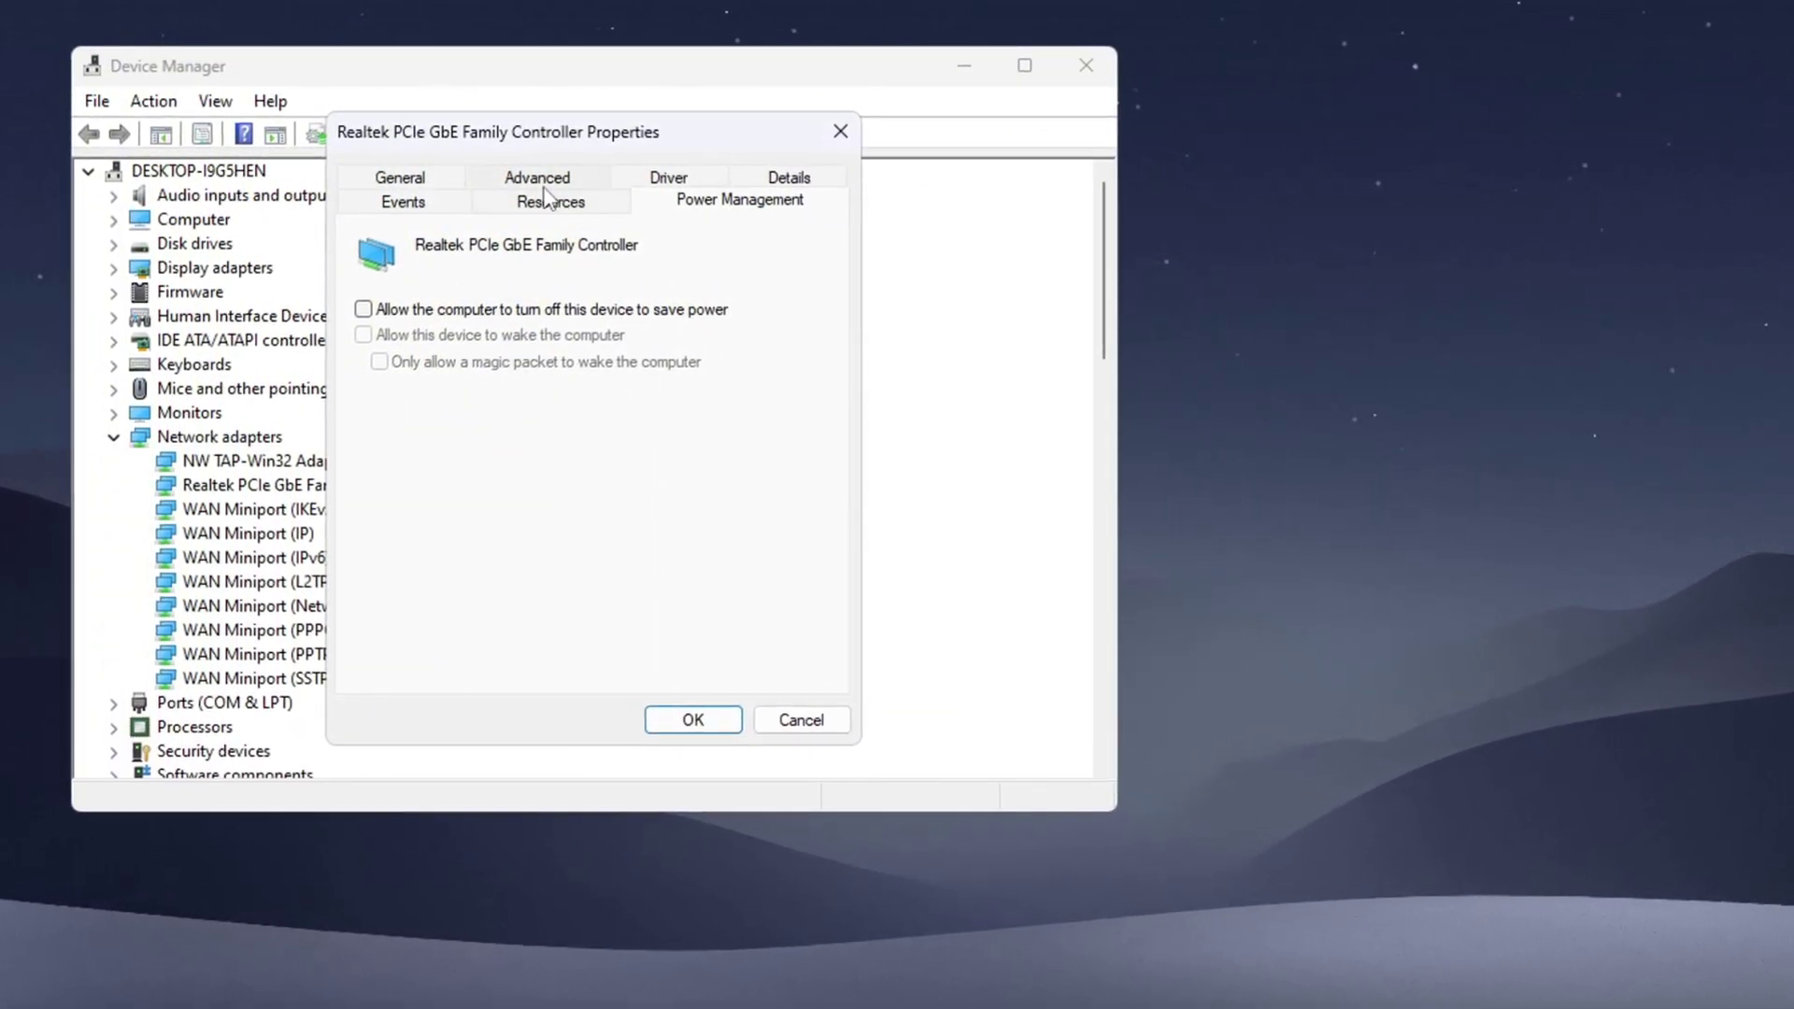
pyautogui.click(529, 177)
pyautogui.scroll(-5, 502, 393)
pyautogui.click(412, 386)
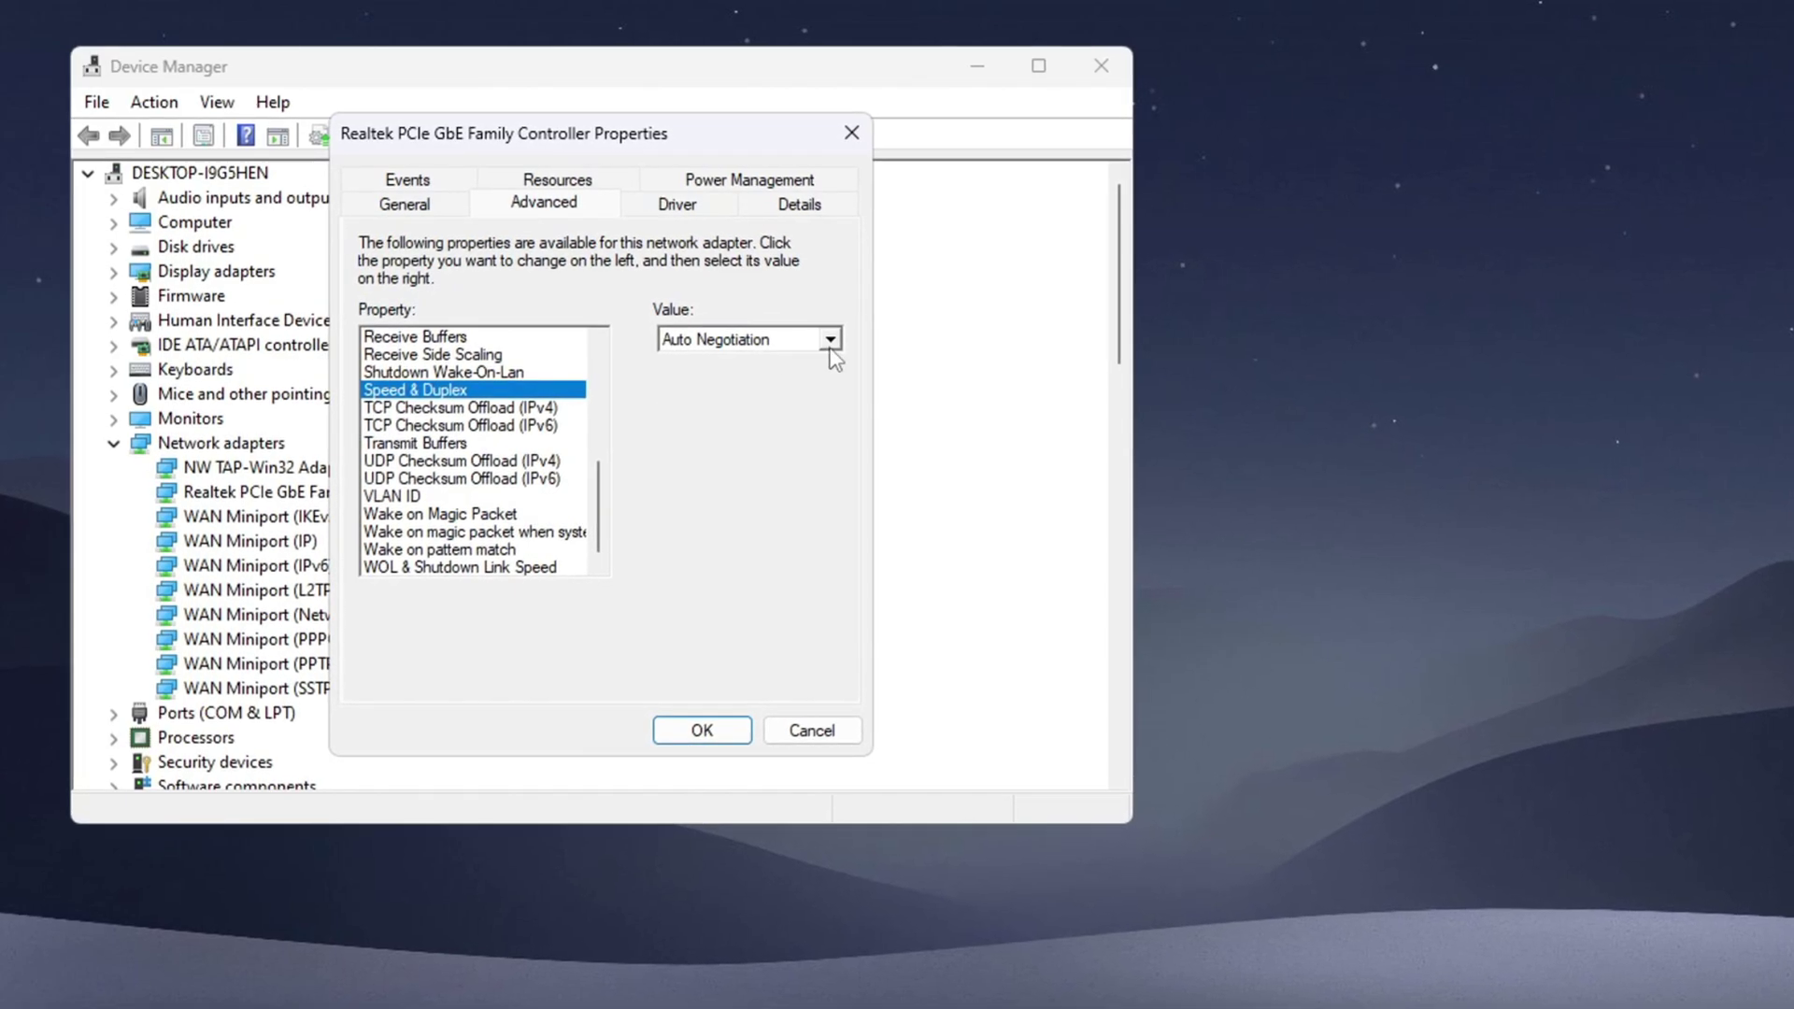
pyautogui.click(803, 335)
pyautogui.click(810, 363)
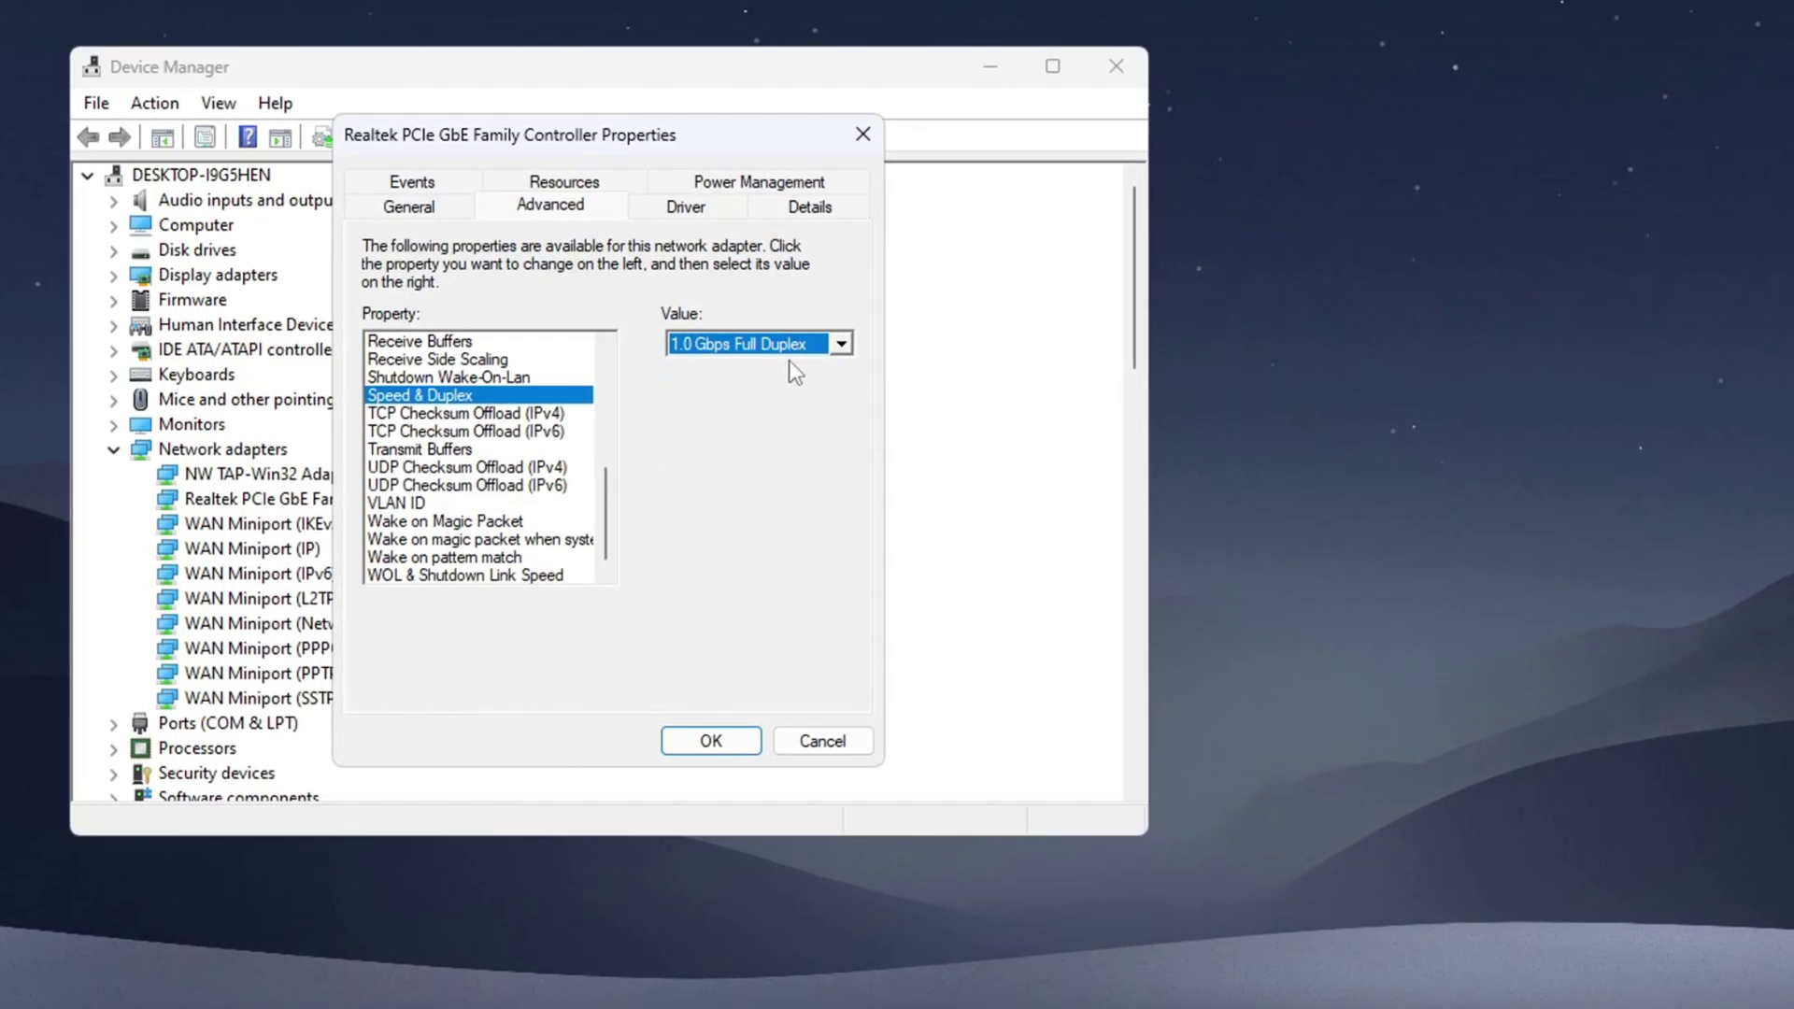
pyautogui.click(838, 353)
pyautogui.click(816, 462)
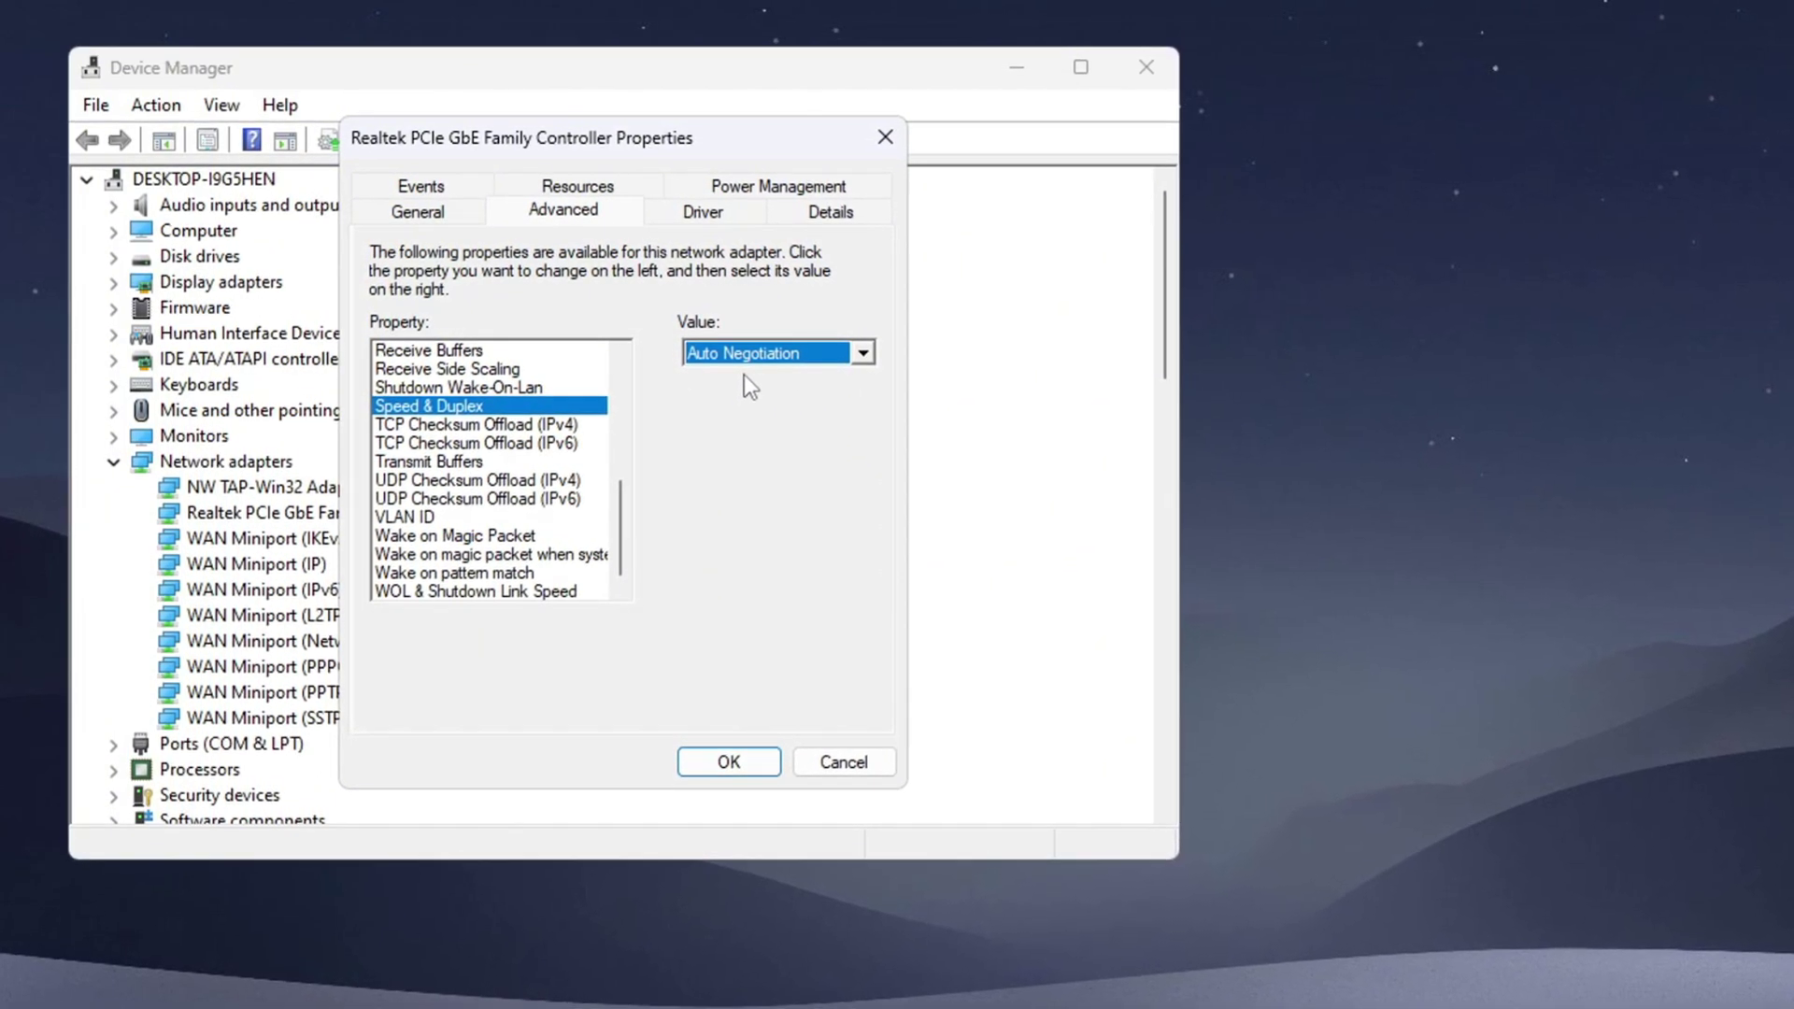
pyautogui.click(732, 761)
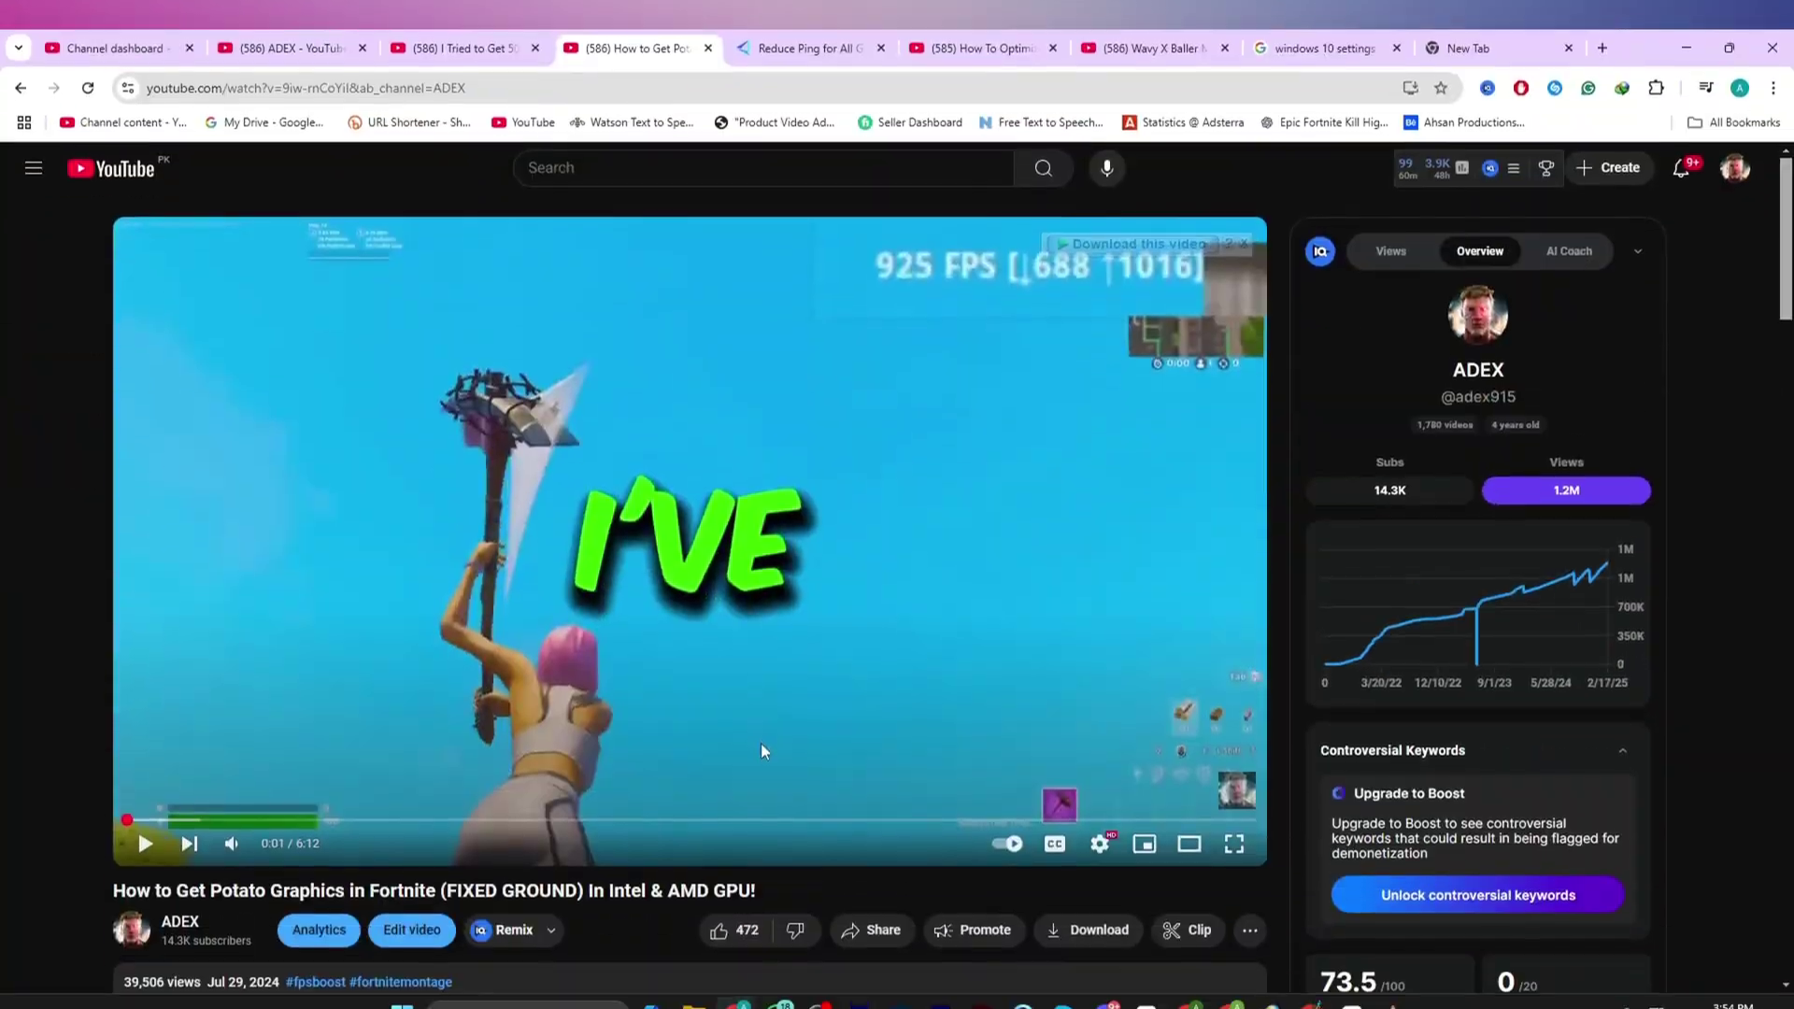
pyautogui.scroll(-5, 761, 743)
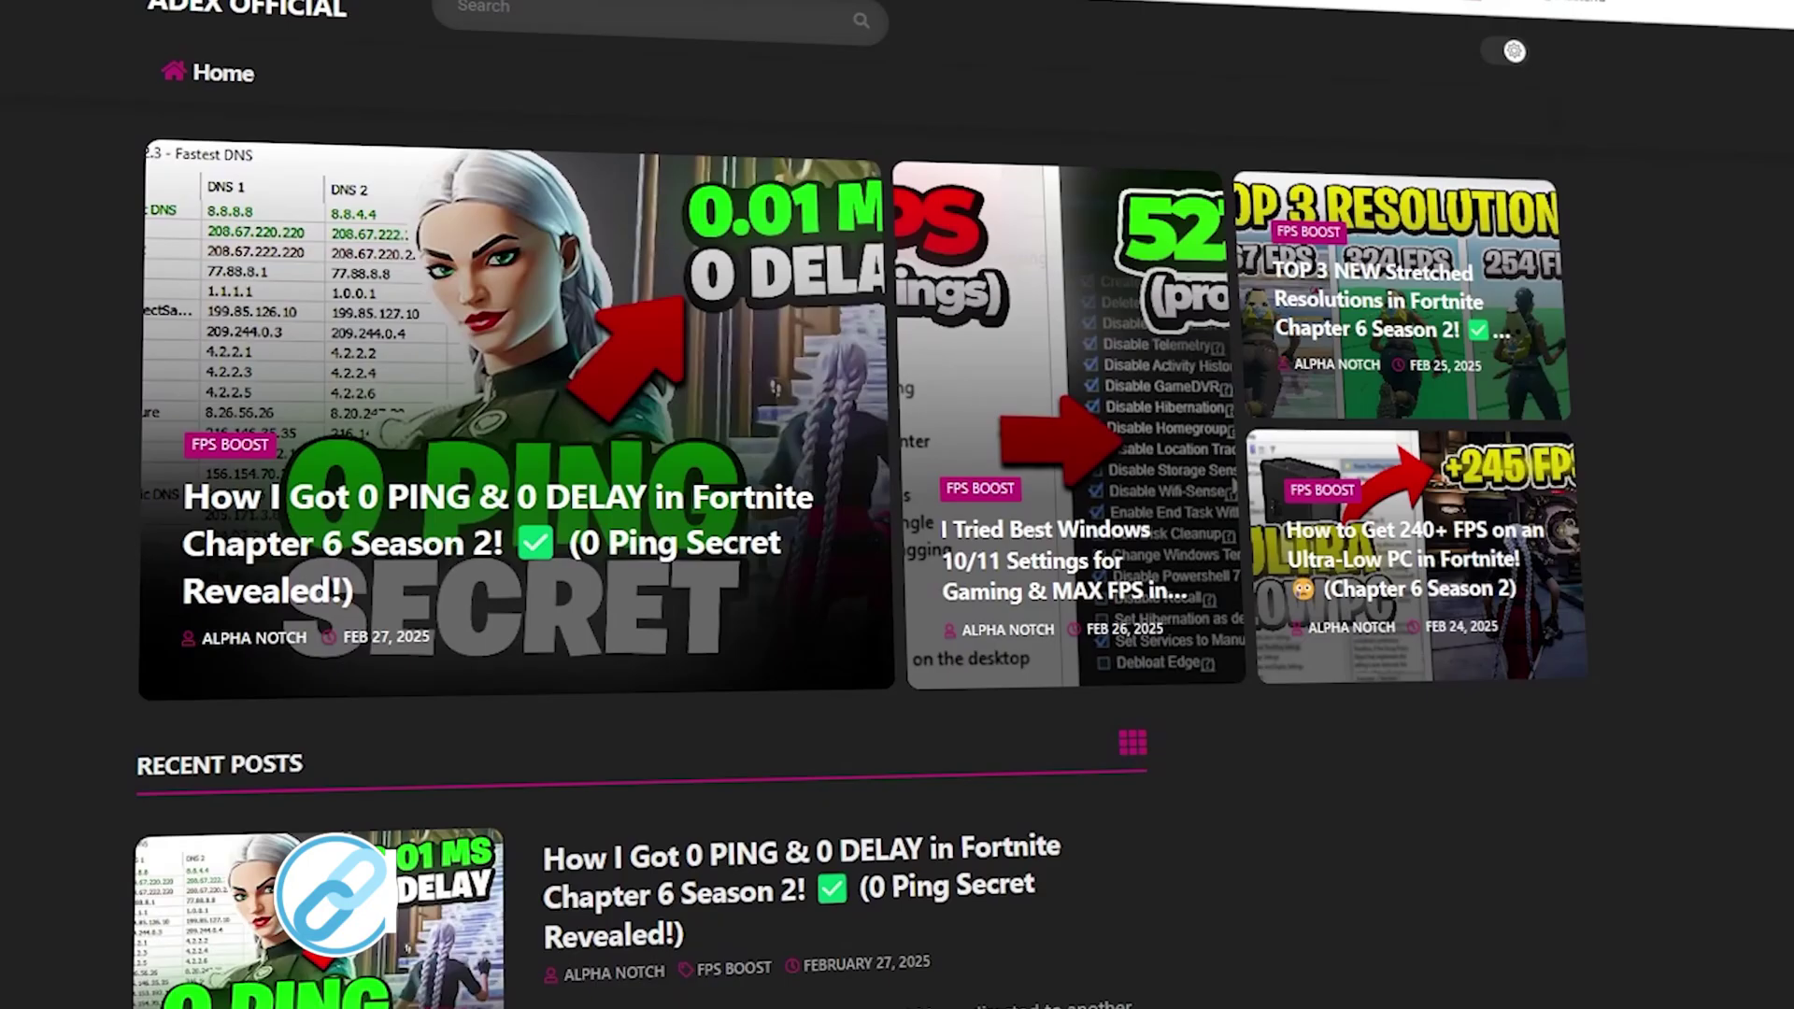
# Launch DnsJumper.exe from the 1-DNS Jumper folder and minimise File Explorer.
pyautogui.scroll(-6, 897, 504)
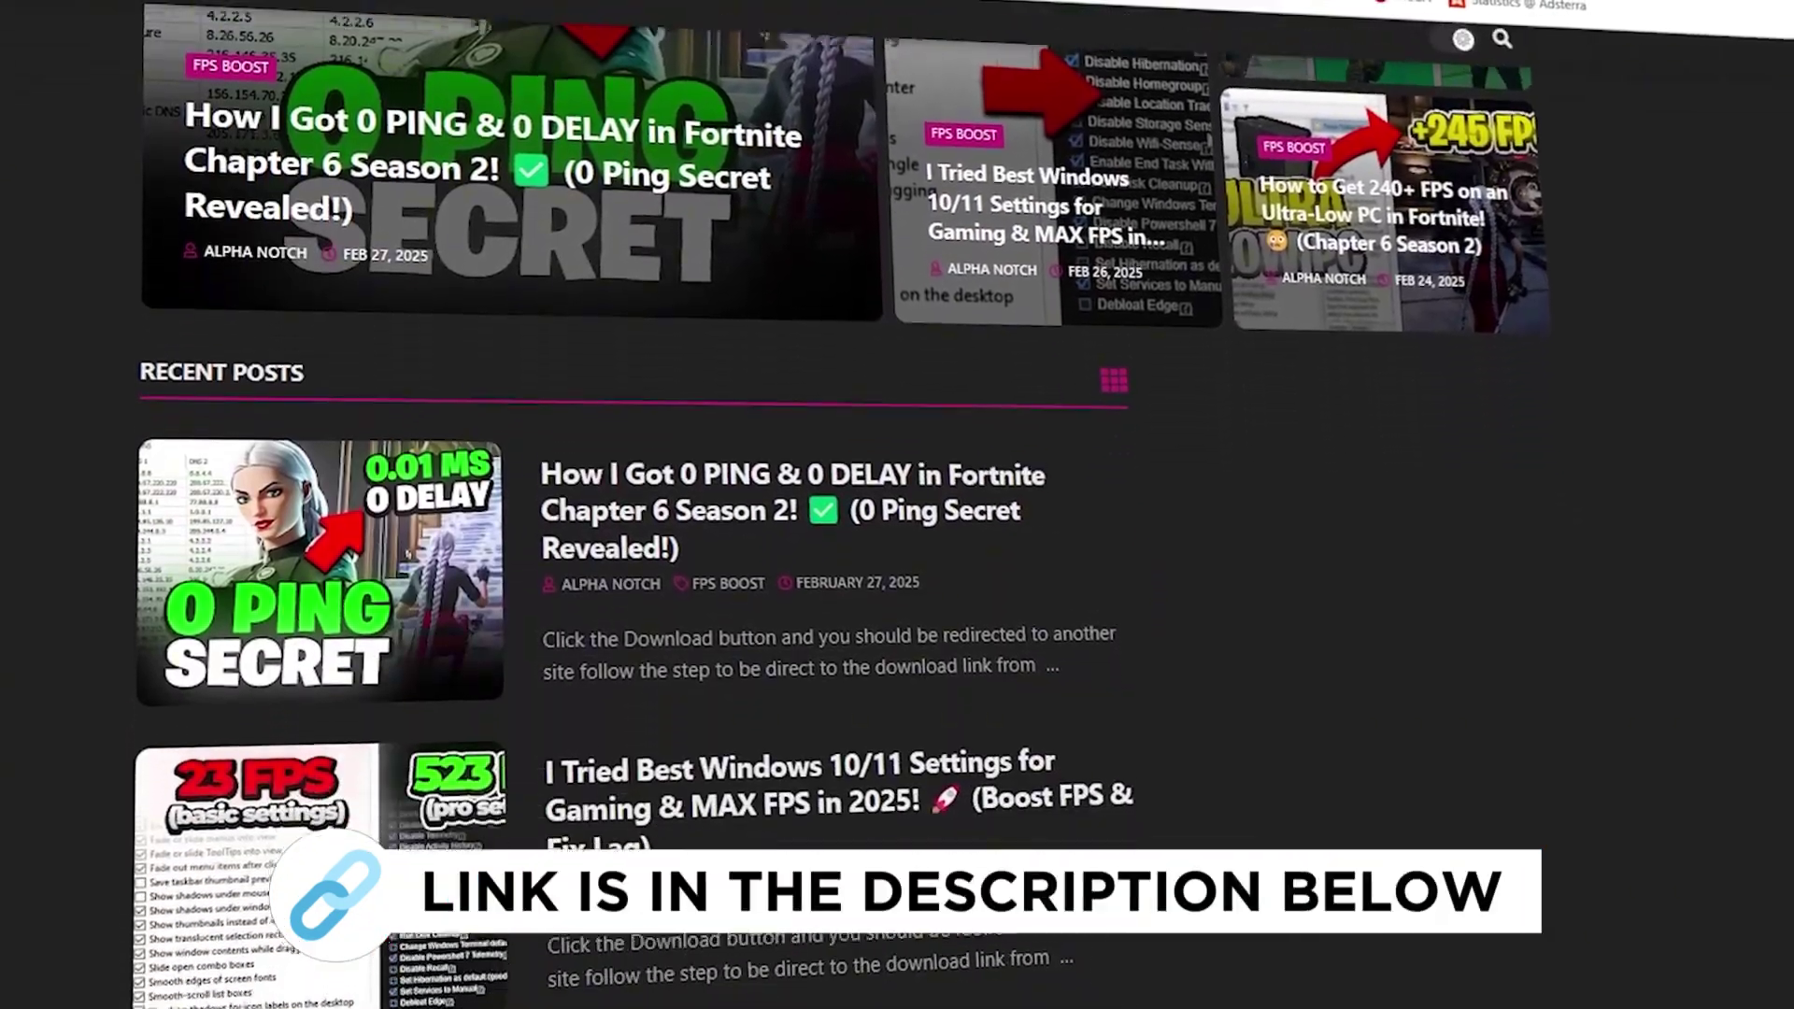
pyautogui.scroll(-8, 898, 505)
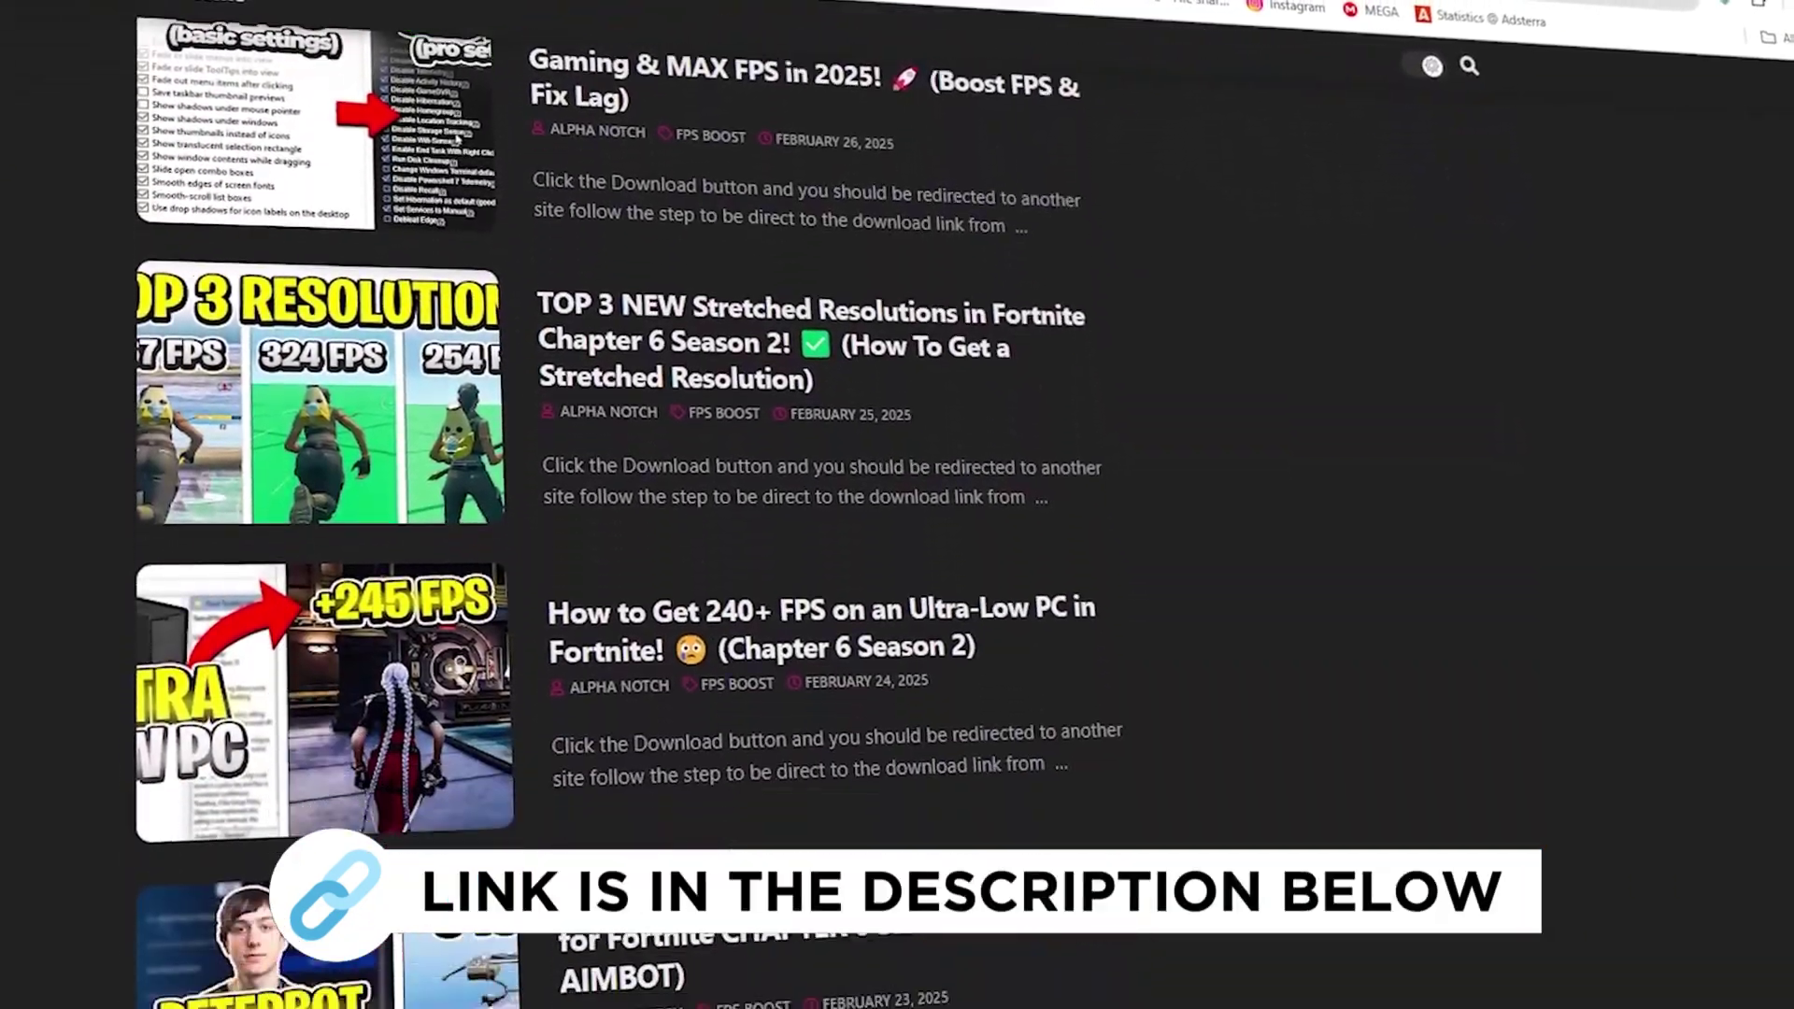
pyautogui.scroll(-5, 898, 505)
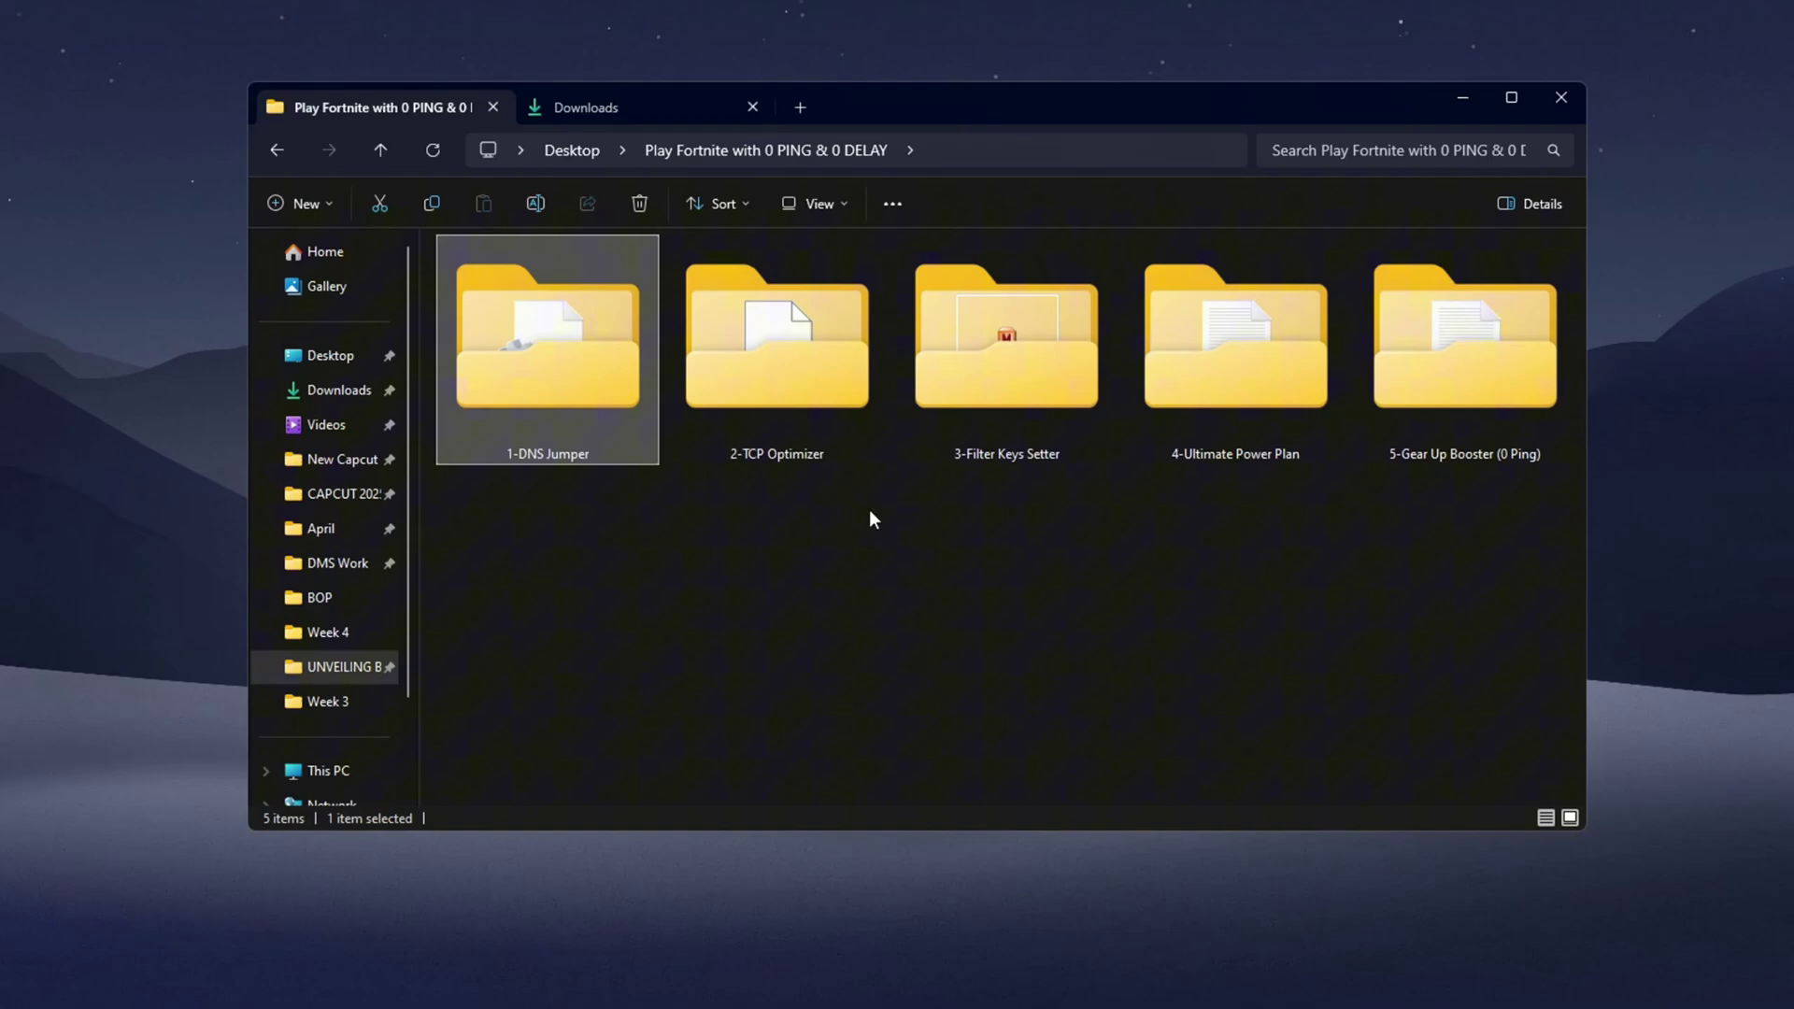
pyautogui.doubleClick(553, 364)
pyautogui.doubleClick(533, 279)
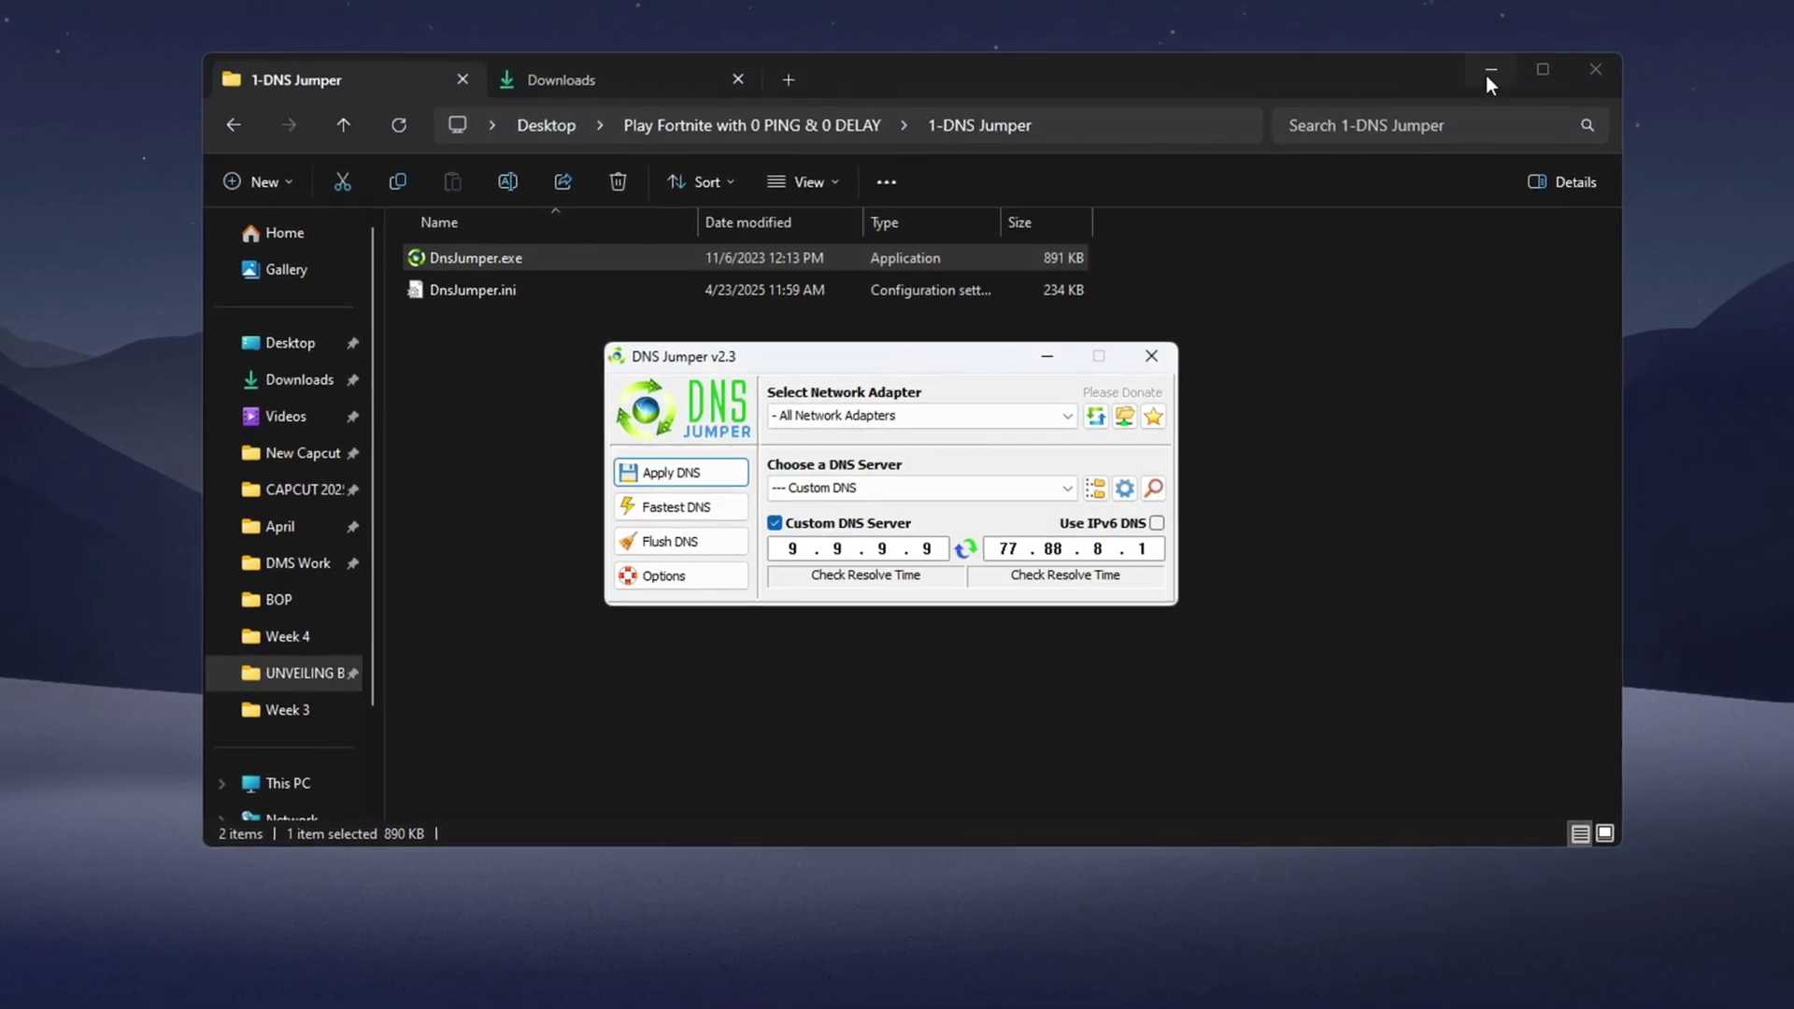
pyautogui.click(1484, 75)
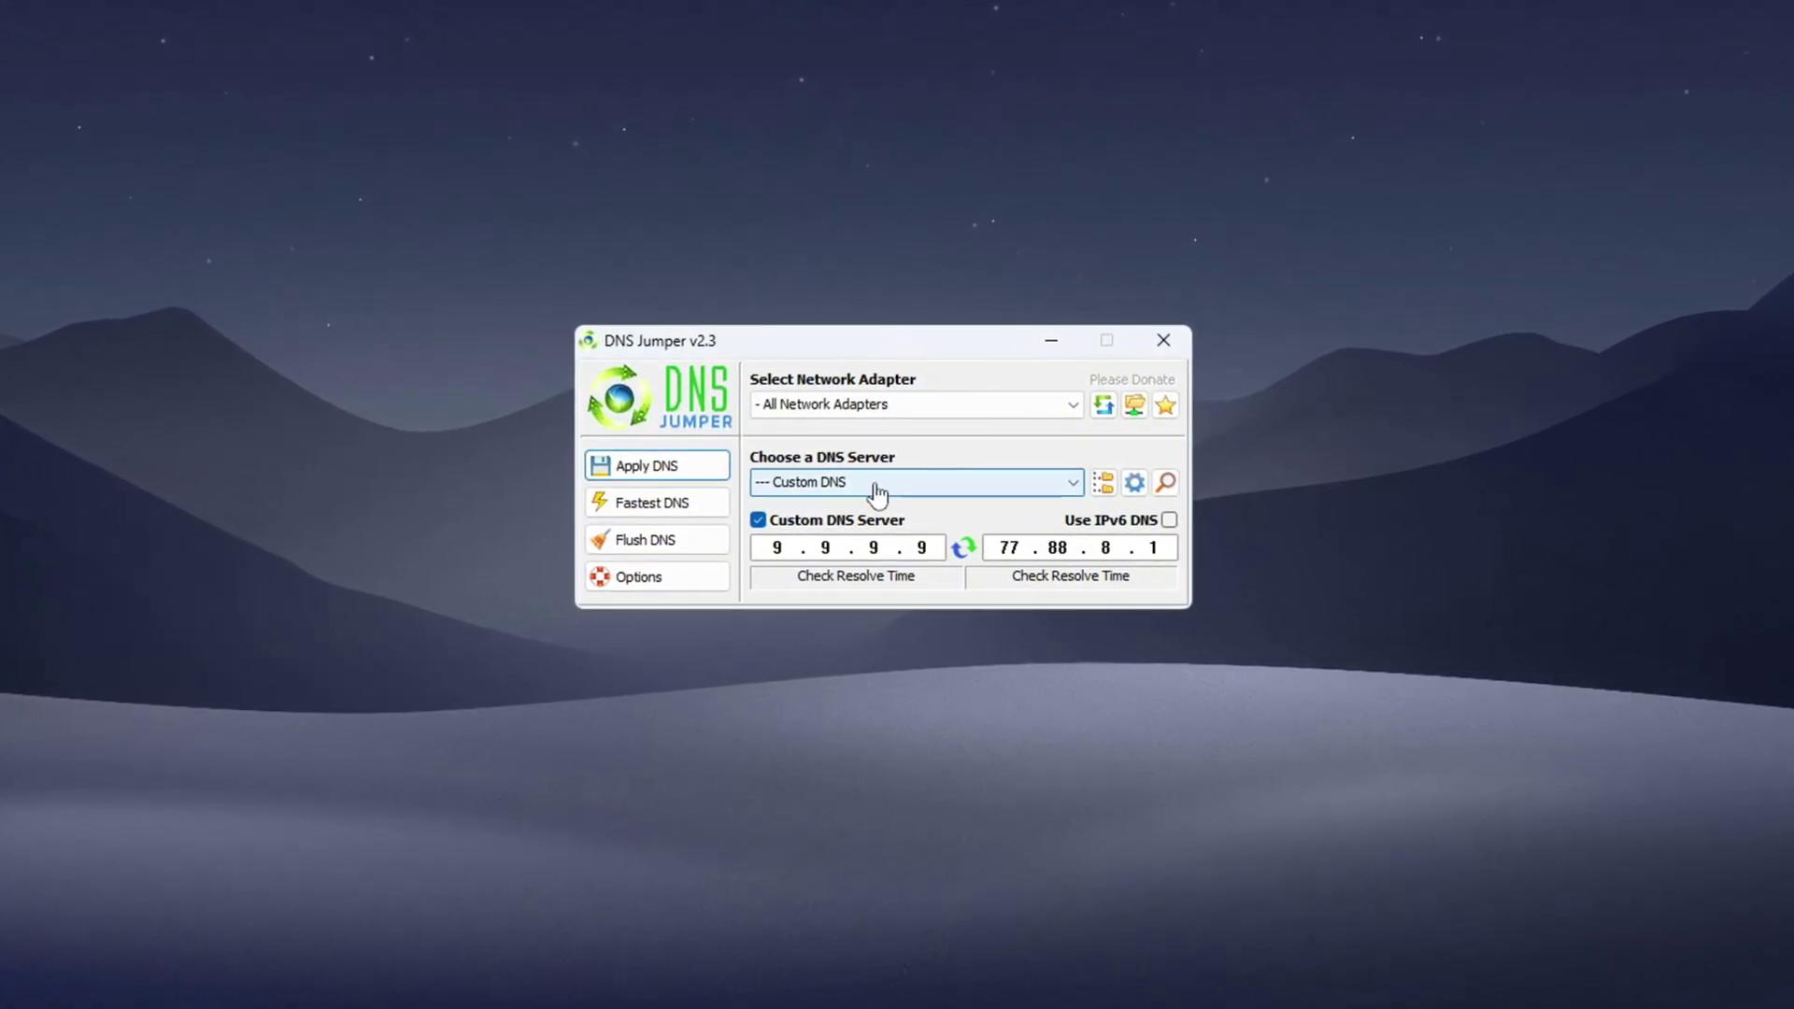
# Show DNS Jumper's Fastest DNS list and run the DNS response-time test.
pyautogui.click(673, 521)
pyautogui.click(1135, 705)
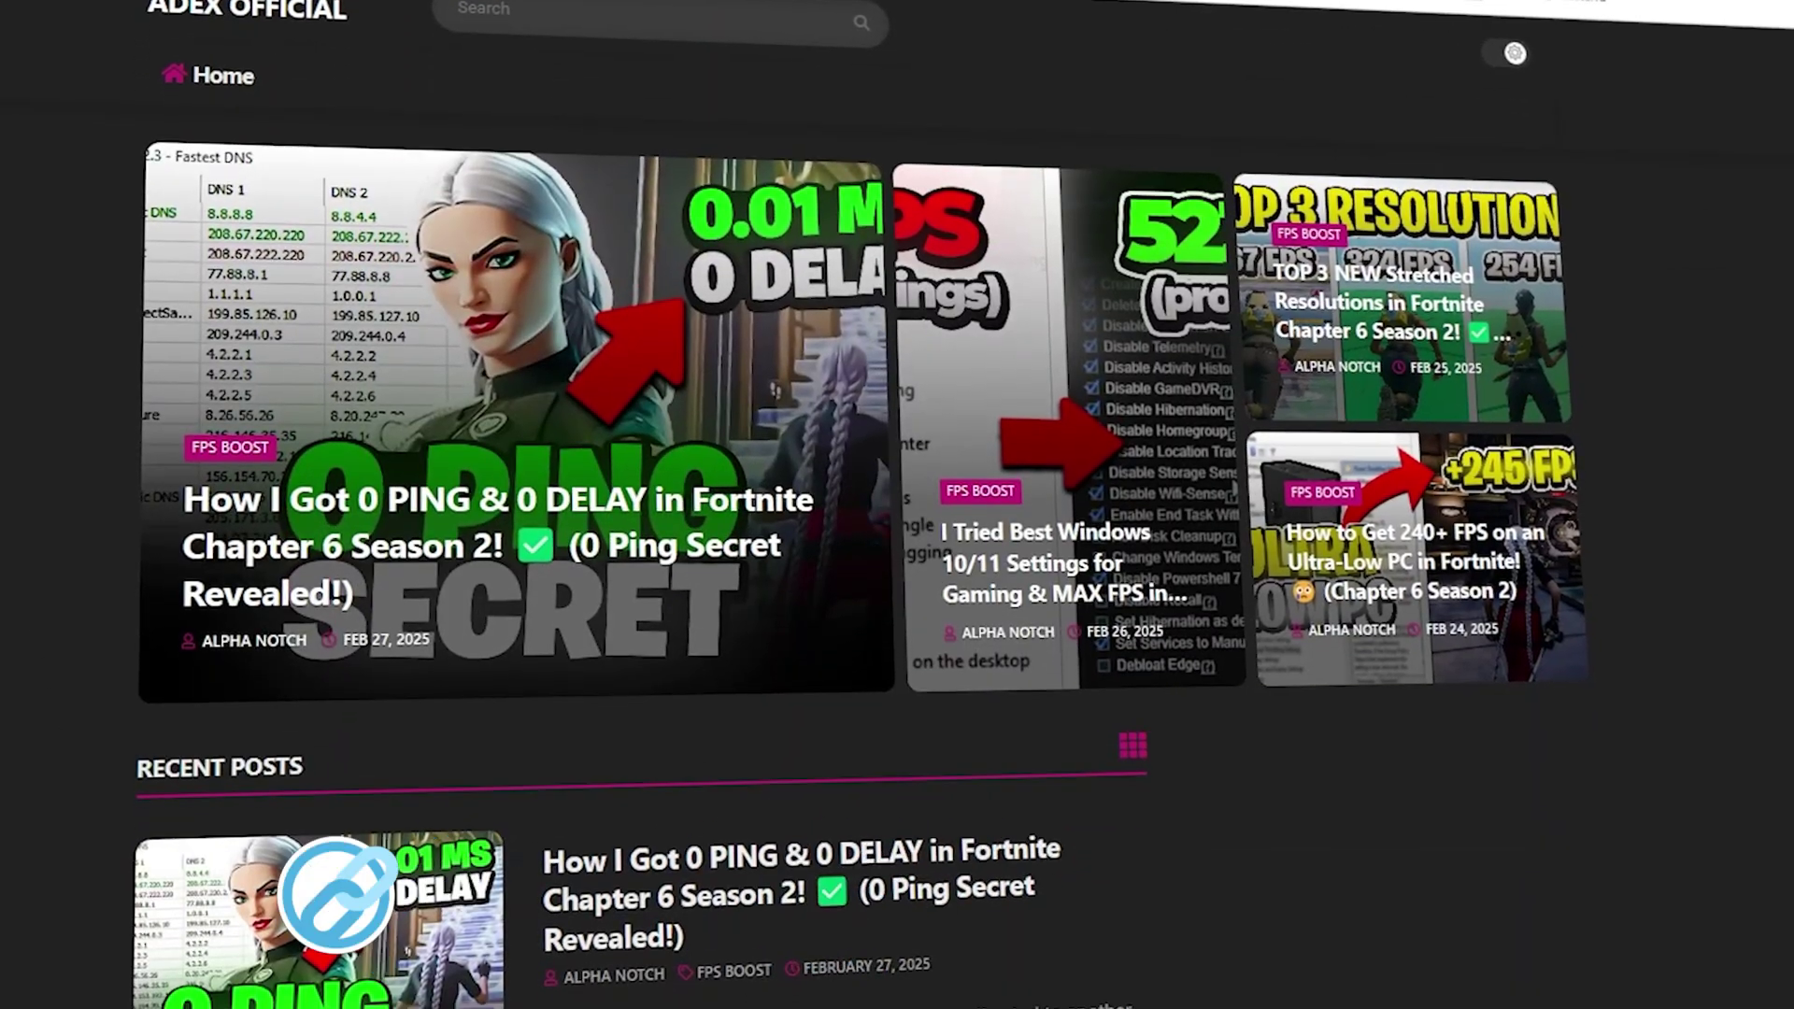
# Launch TCPOptimizer.exe from the 2-TCP Optimizer folder and minimise File Explorer.
pyautogui.scroll(-6, 897, 505)
pyautogui.scroll(-8, 897, 505)
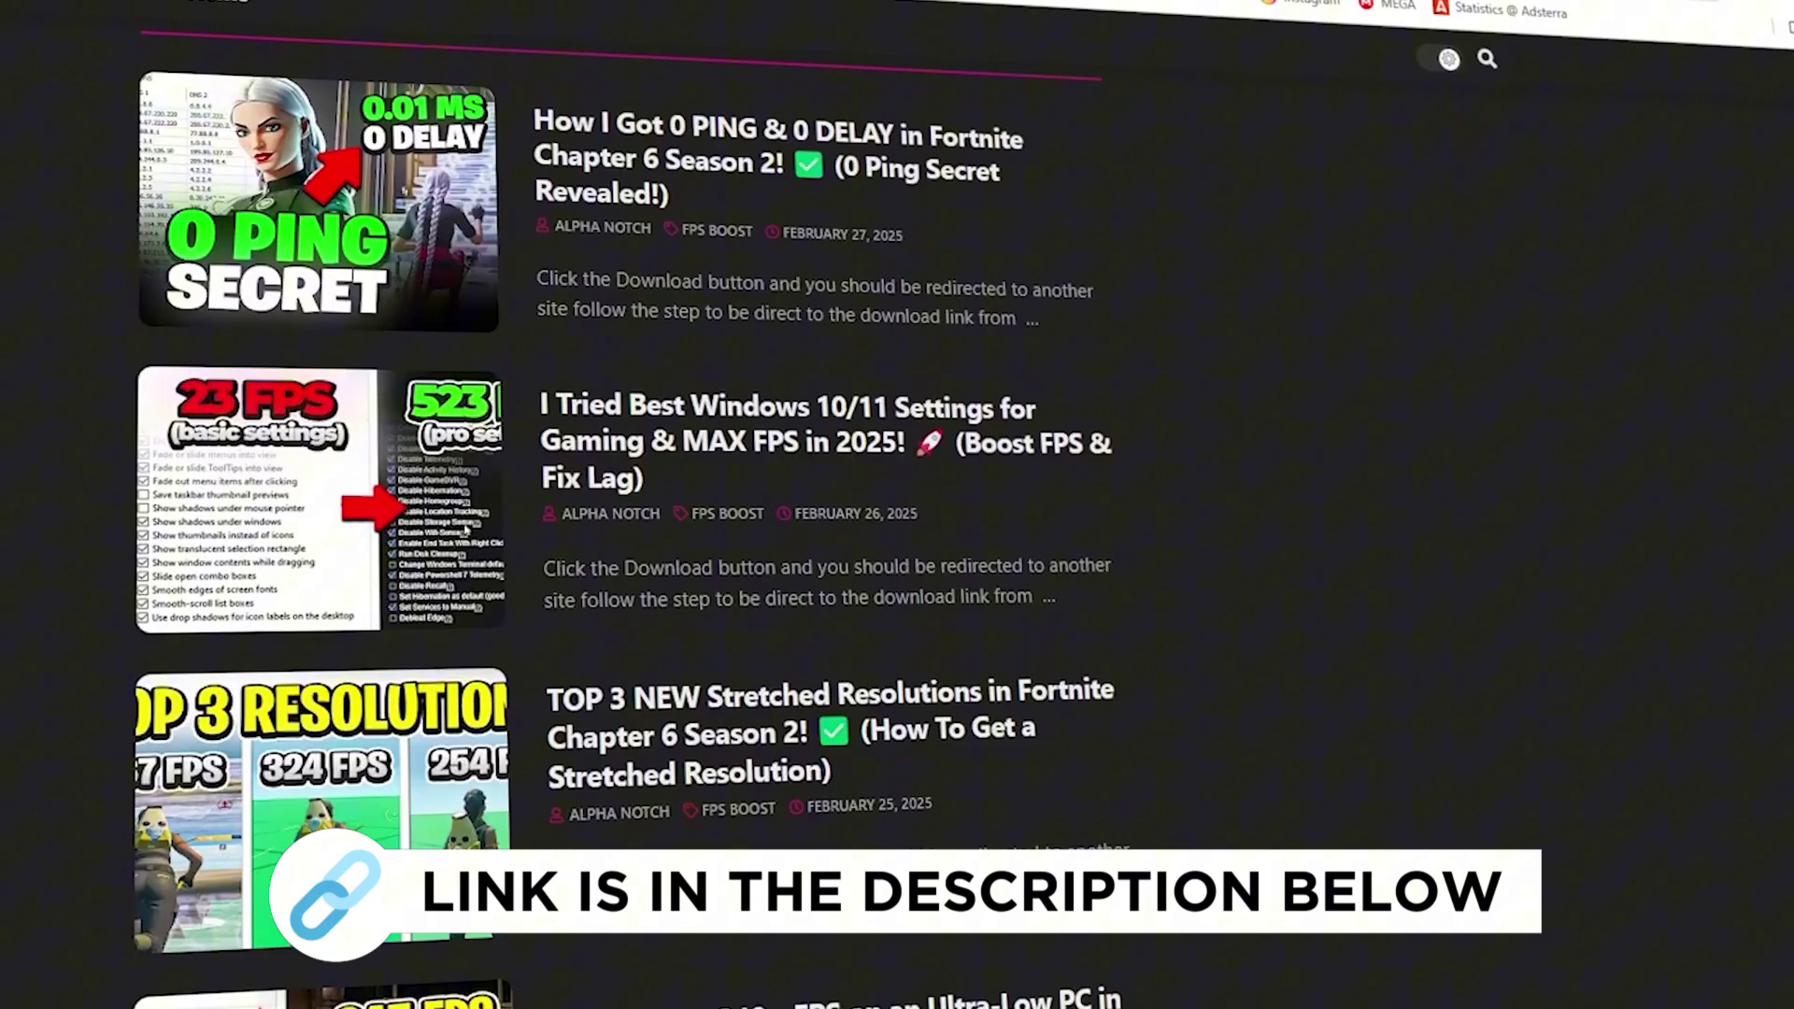
pyautogui.scroll(-4, 897, 505)
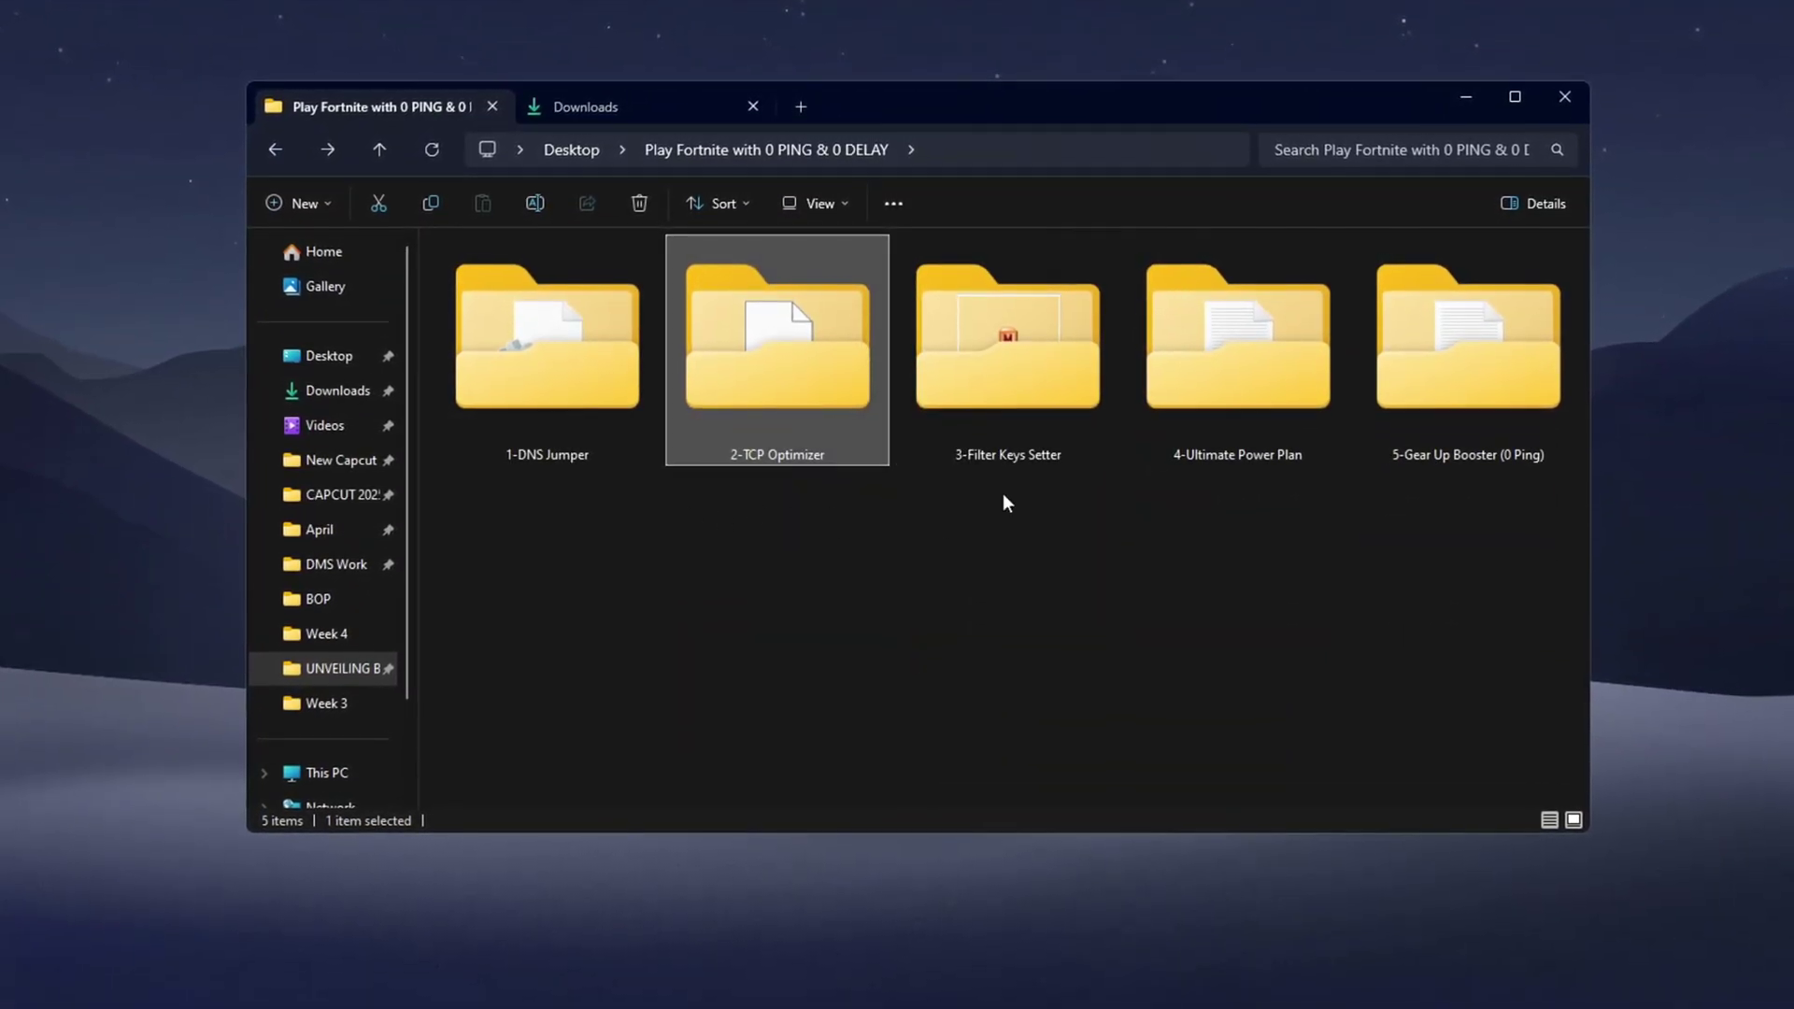
pyautogui.doubleClick(788, 374)
pyautogui.doubleClick(564, 336)
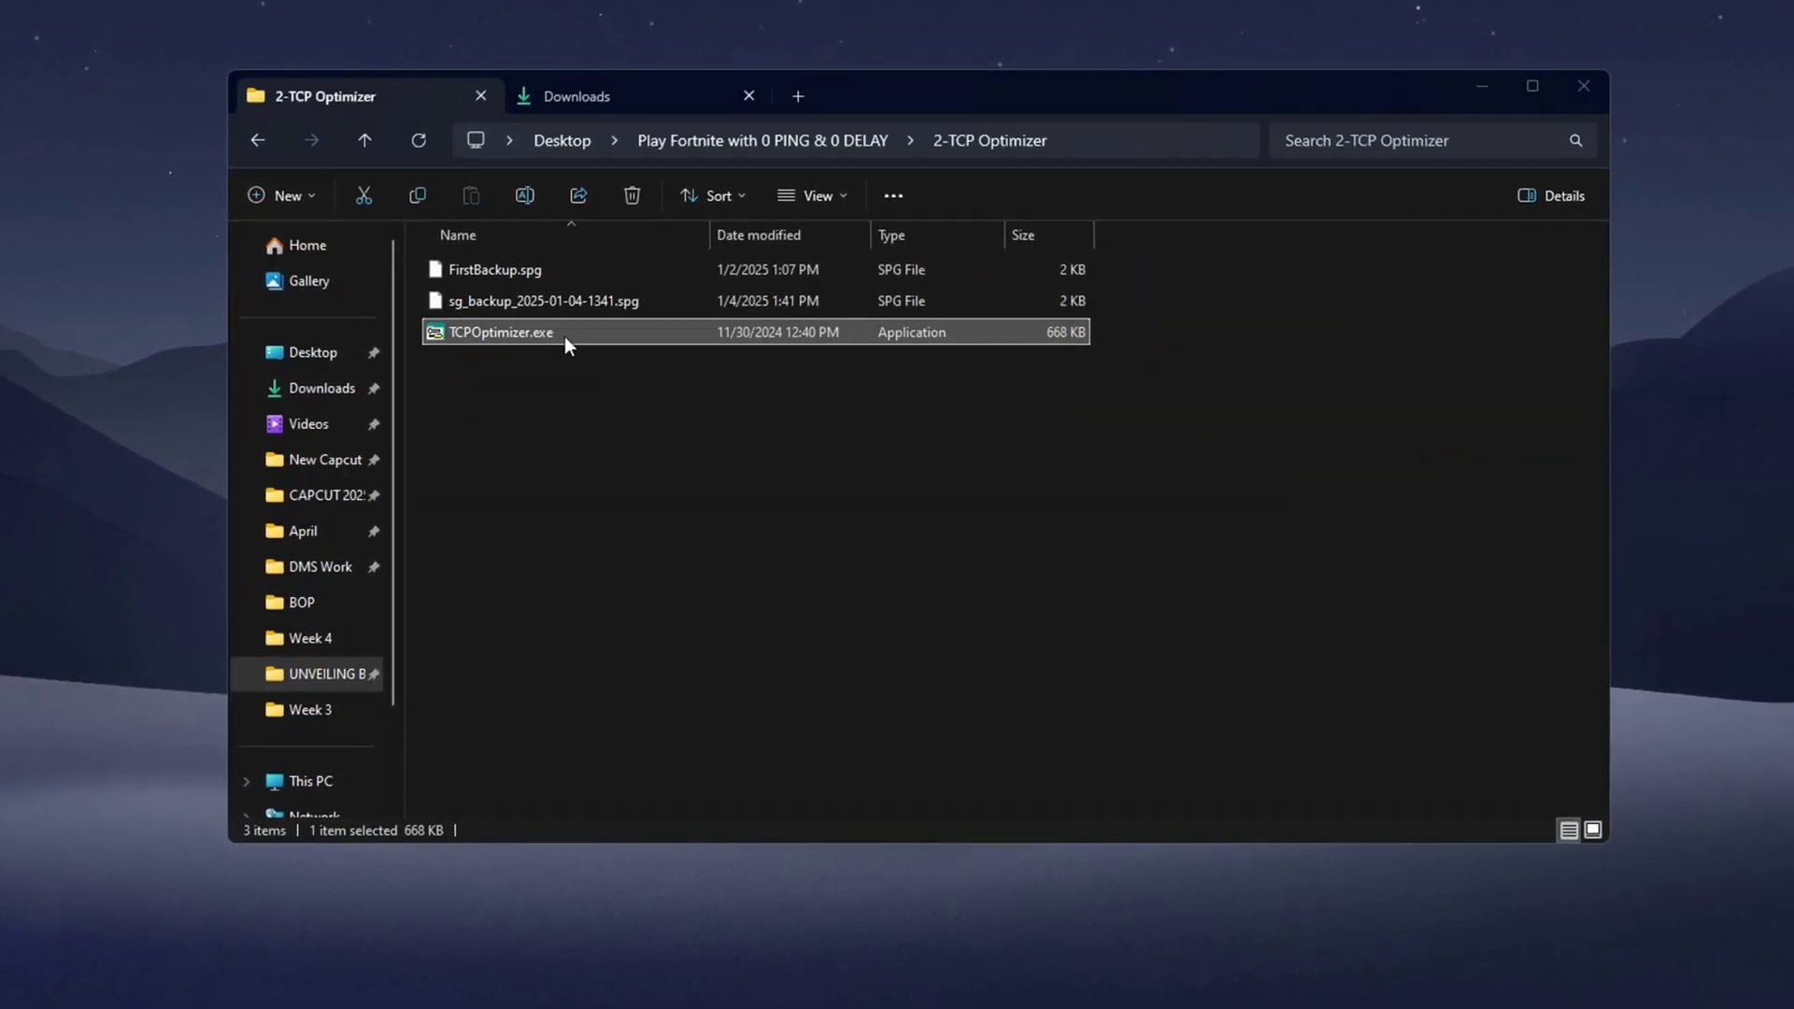
pyautogui.click(1490, 93)
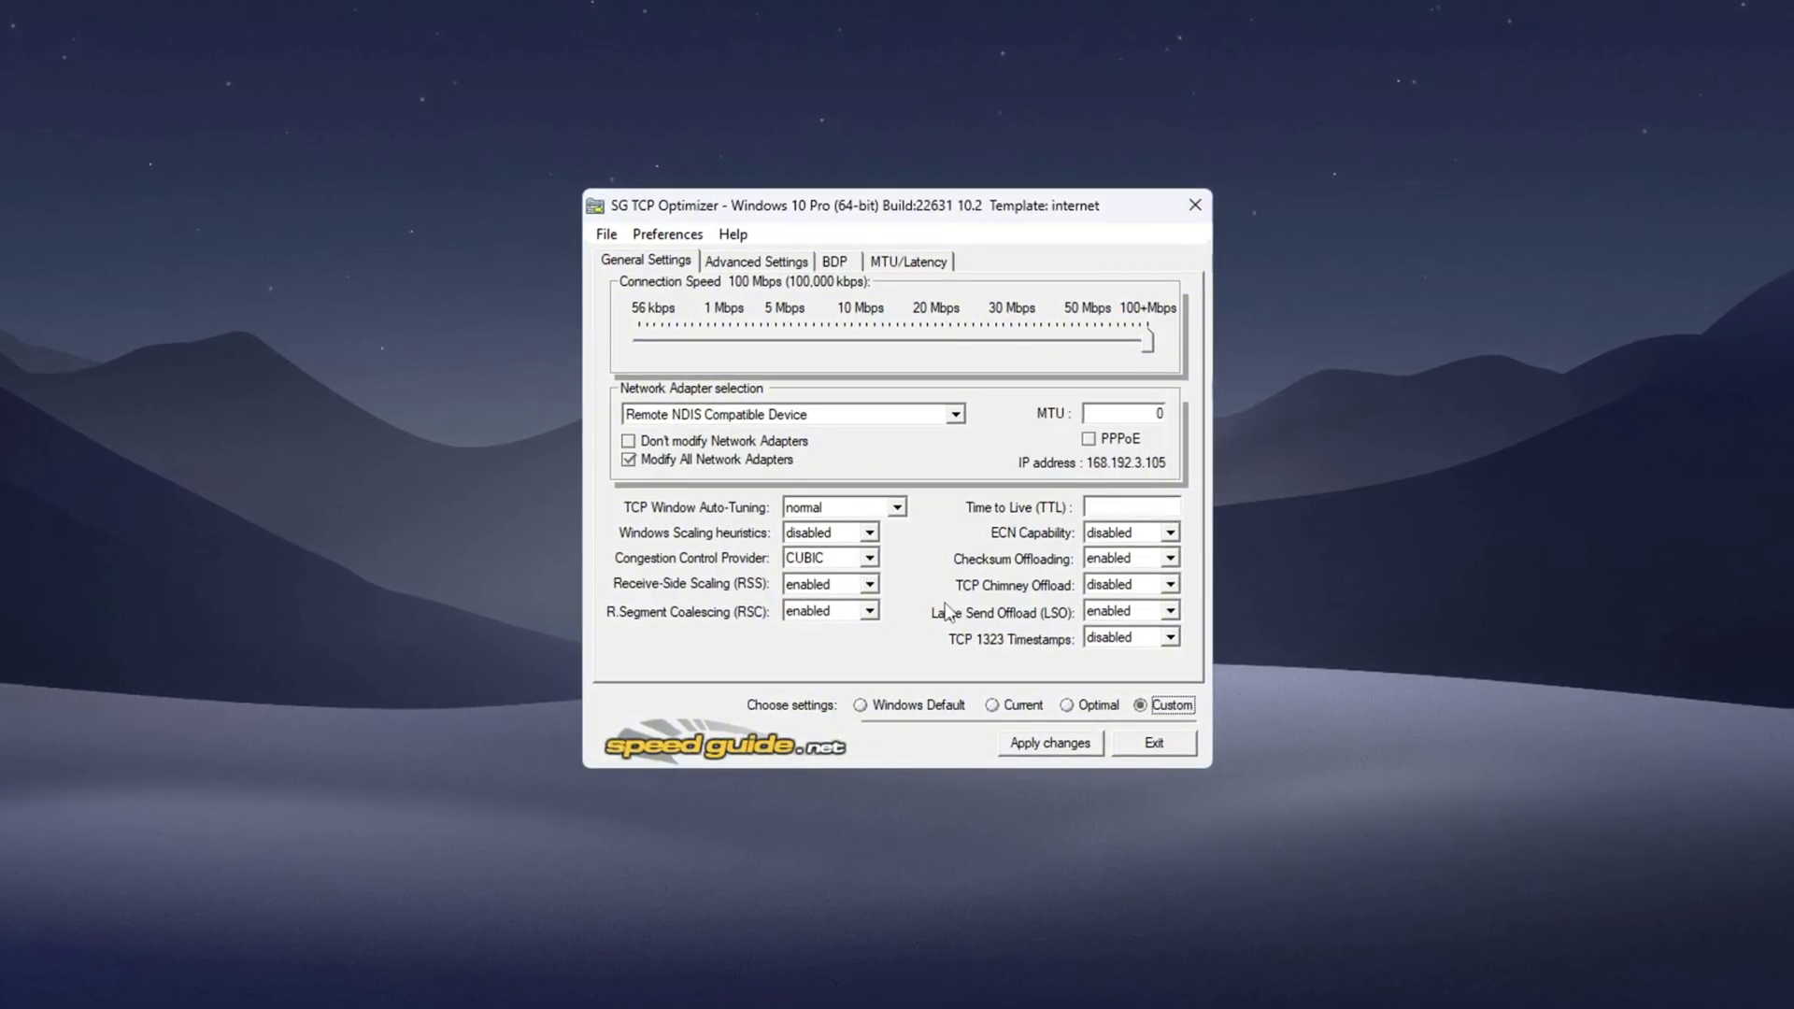
# Select the Realtek PCIe GbE adapter, set connection speed to 100 Mbps and TTL to 64.
pyautogui.click(957, 418)
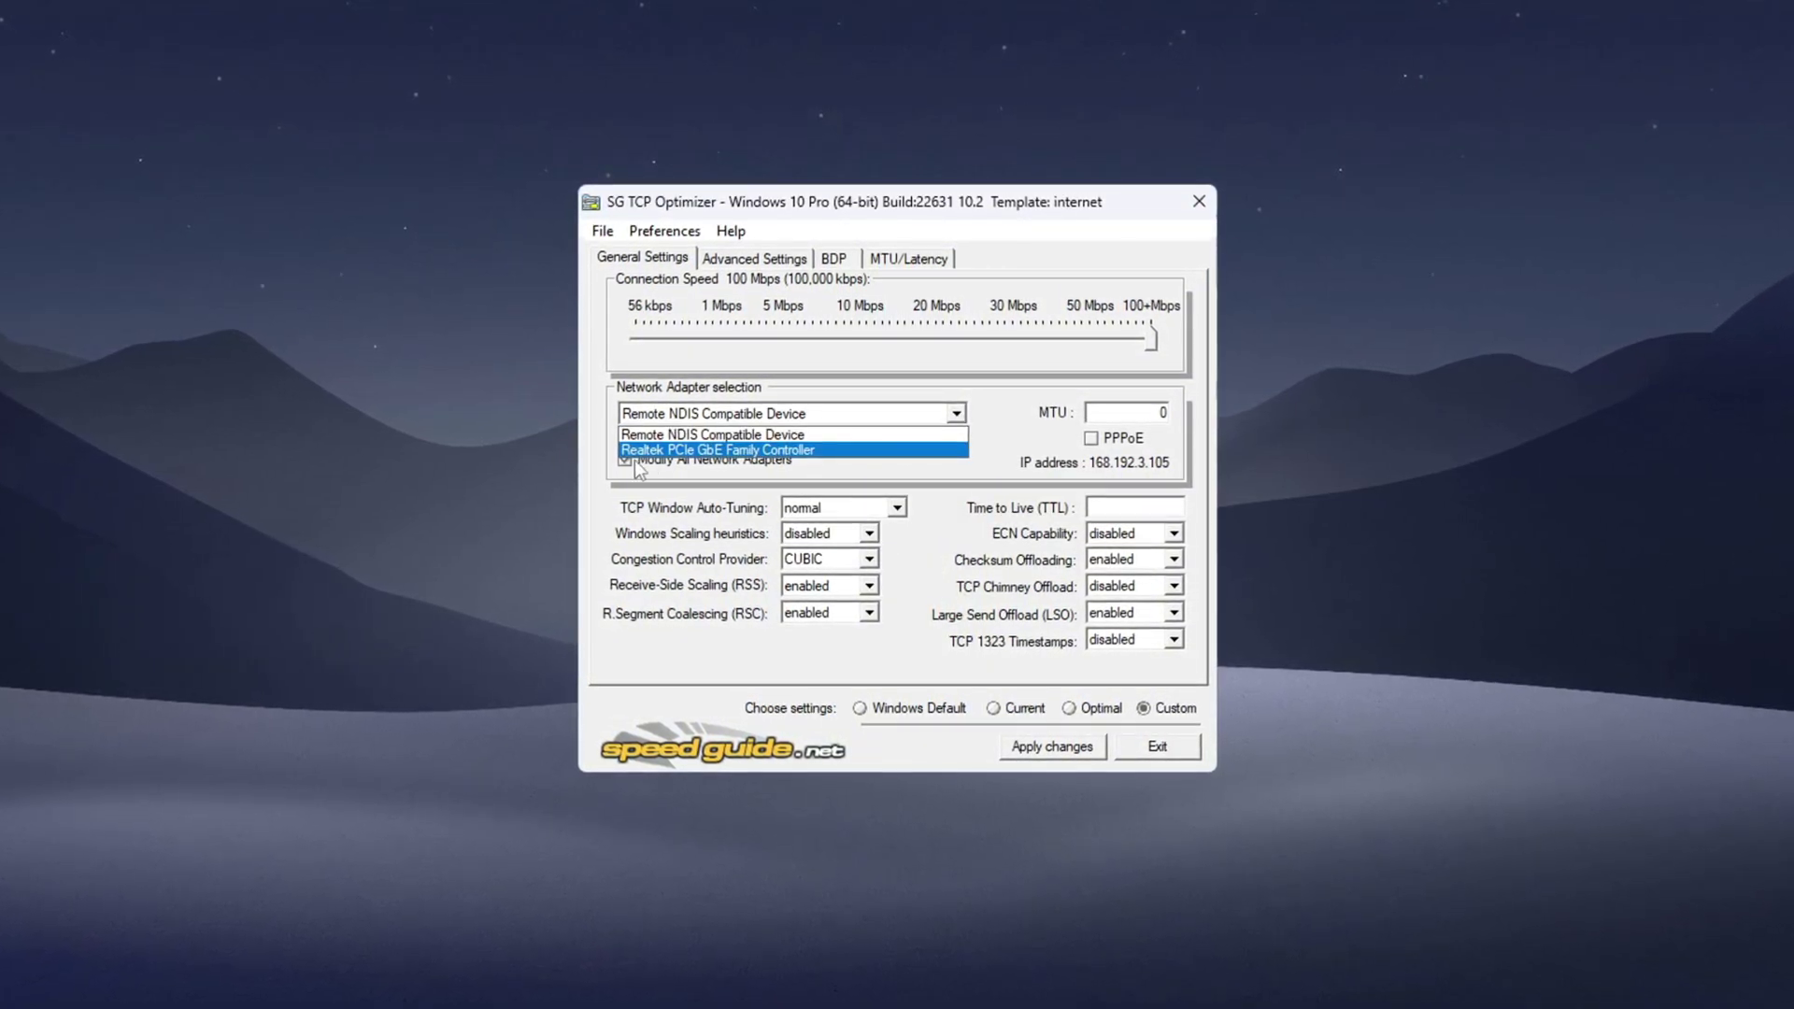
pyautogui.click(741, 450)
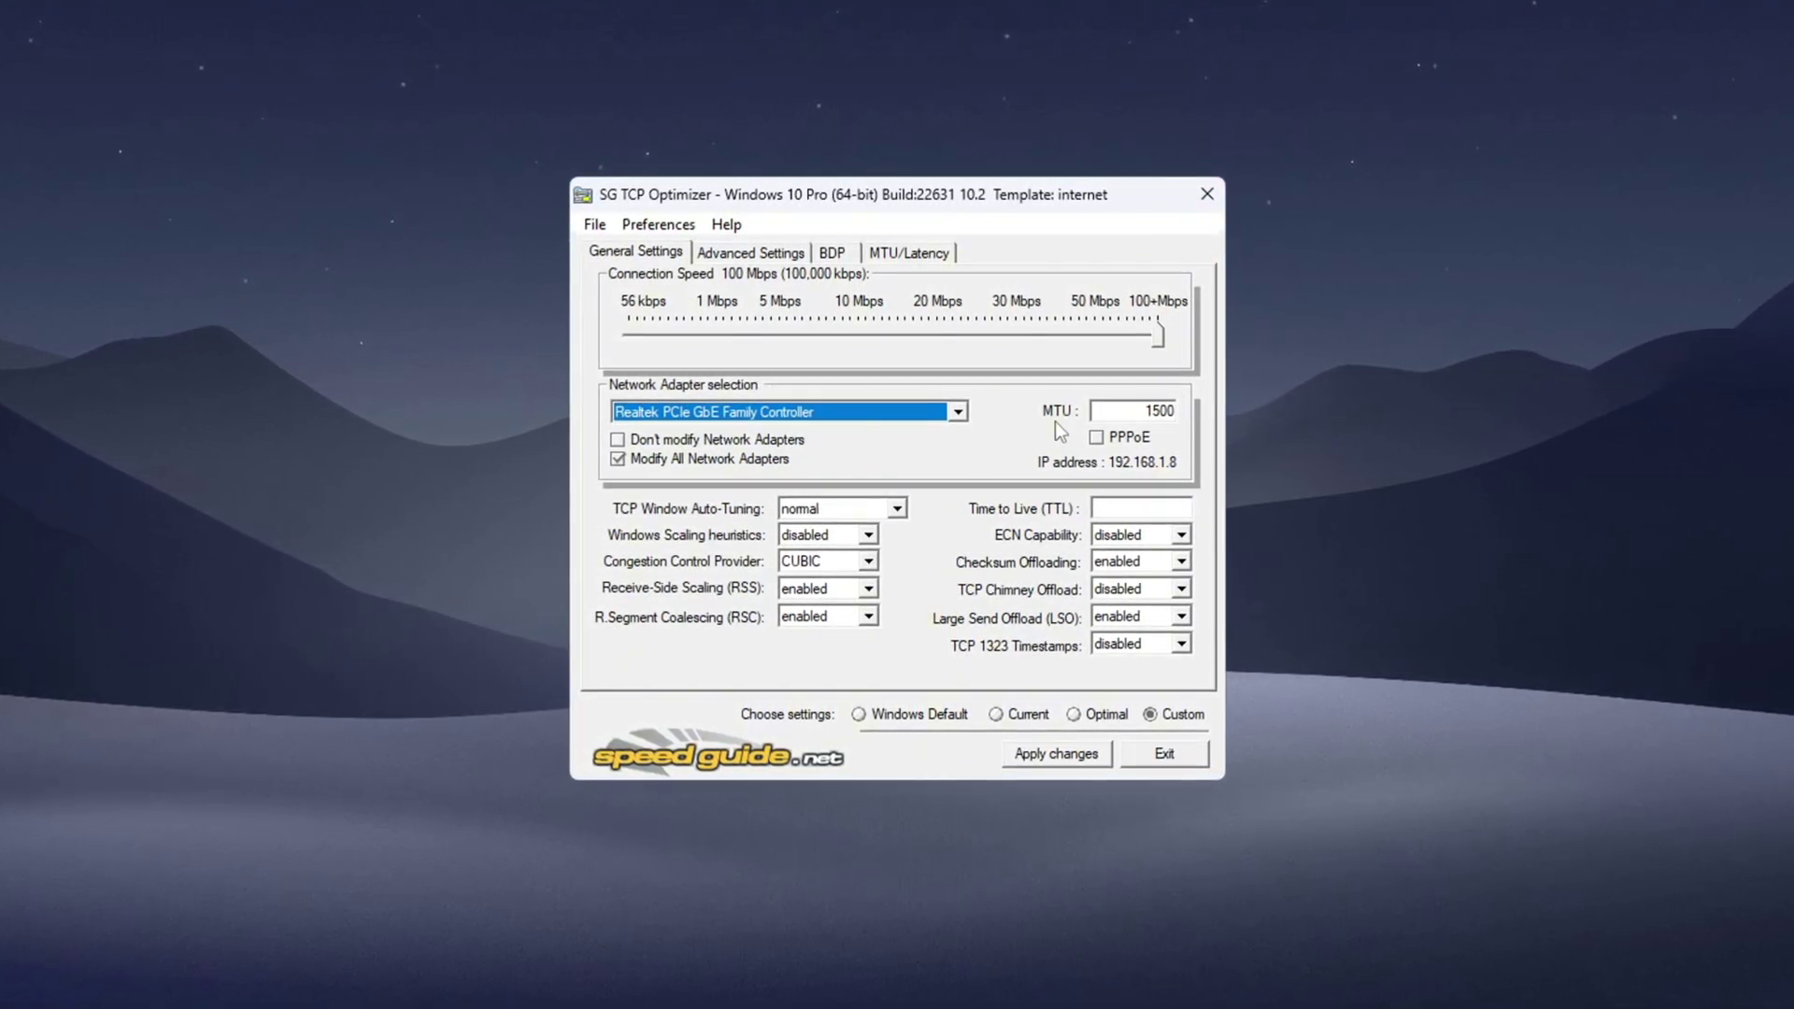
pyautogui.moveTo(979, 335); pyautogui.dragTo(1208, 350)
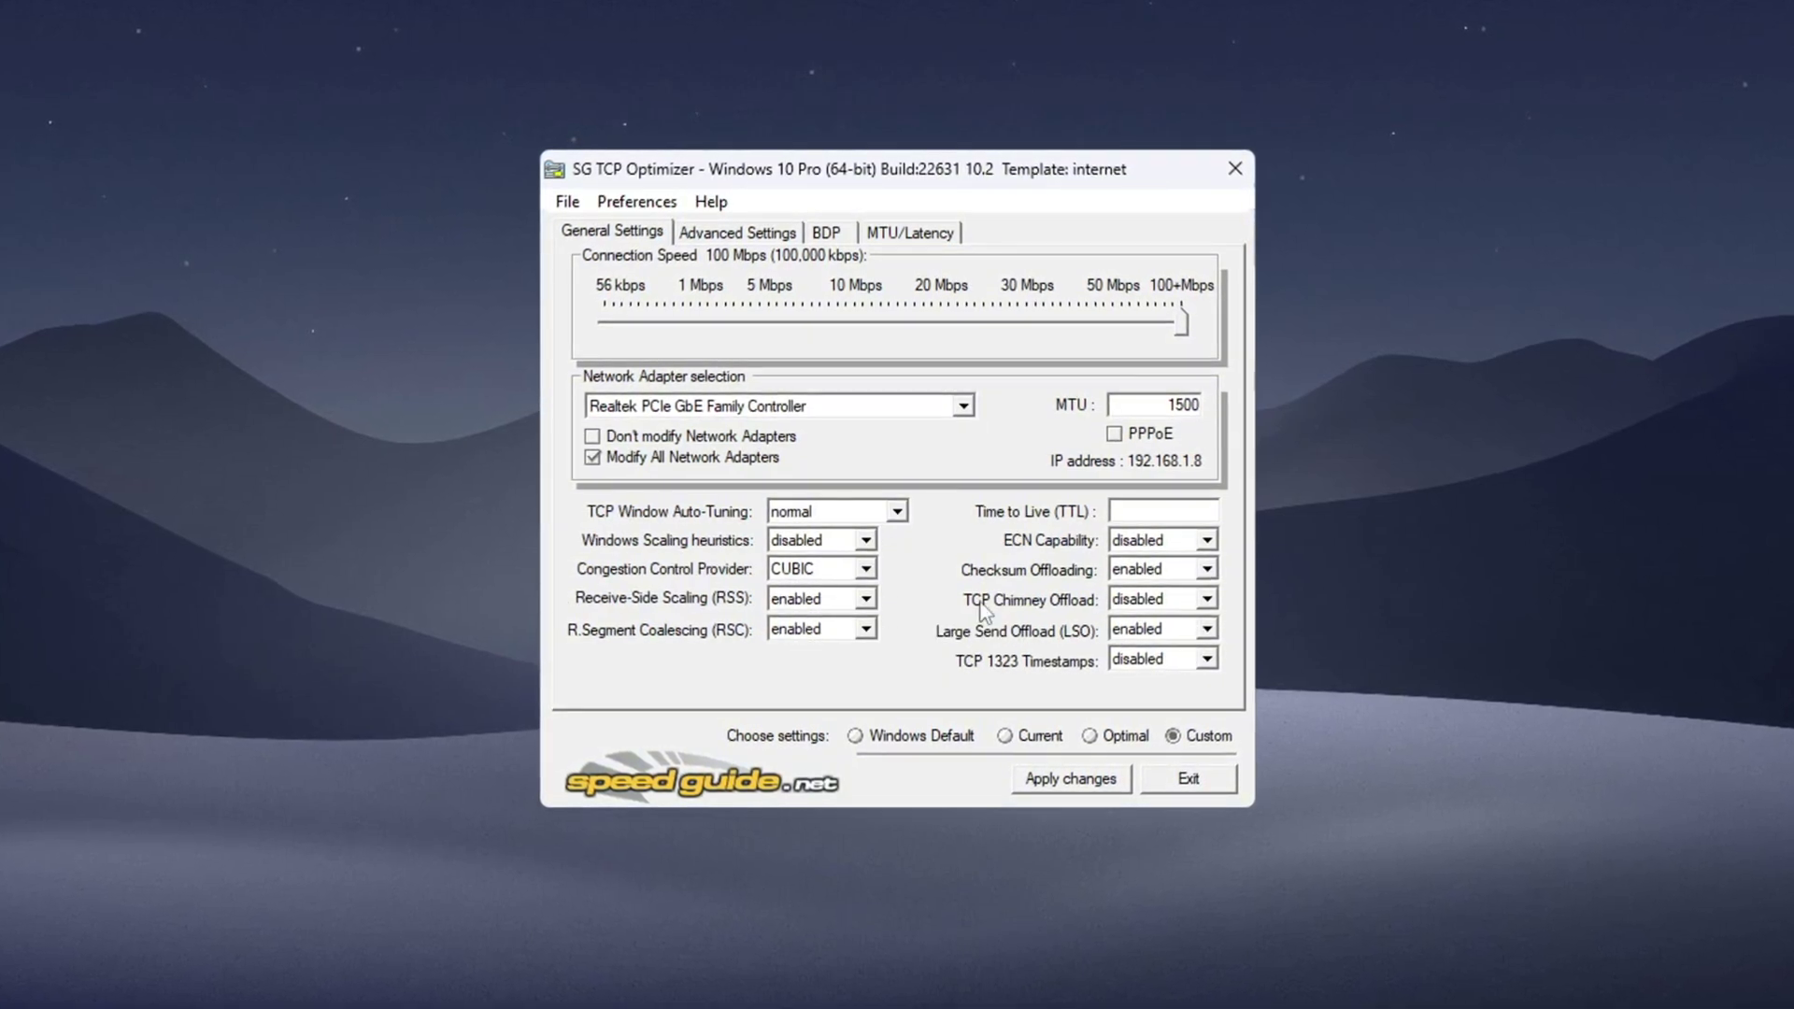
pyautogui.write('4')
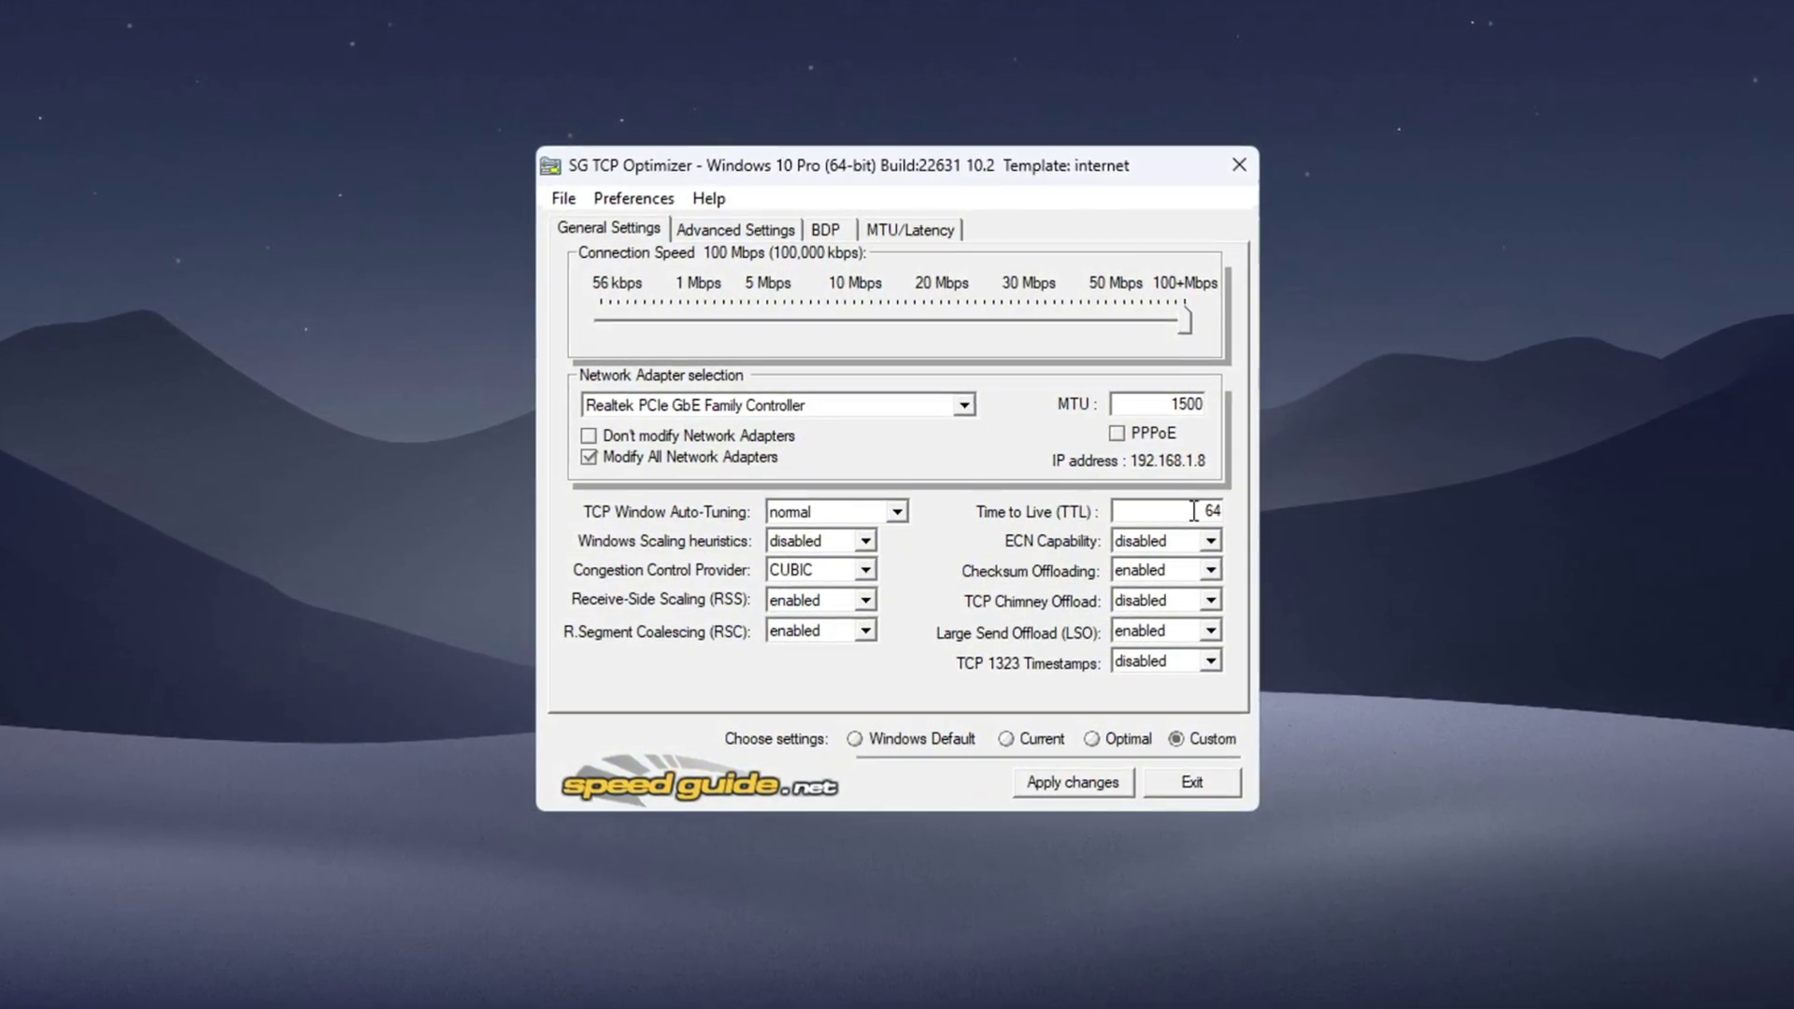
# Enable ECN Capability and disable Checksum Offloading and Large Send Offload.
pyautogui.click(1192, 542)
pyautogui.click(1197, 583)
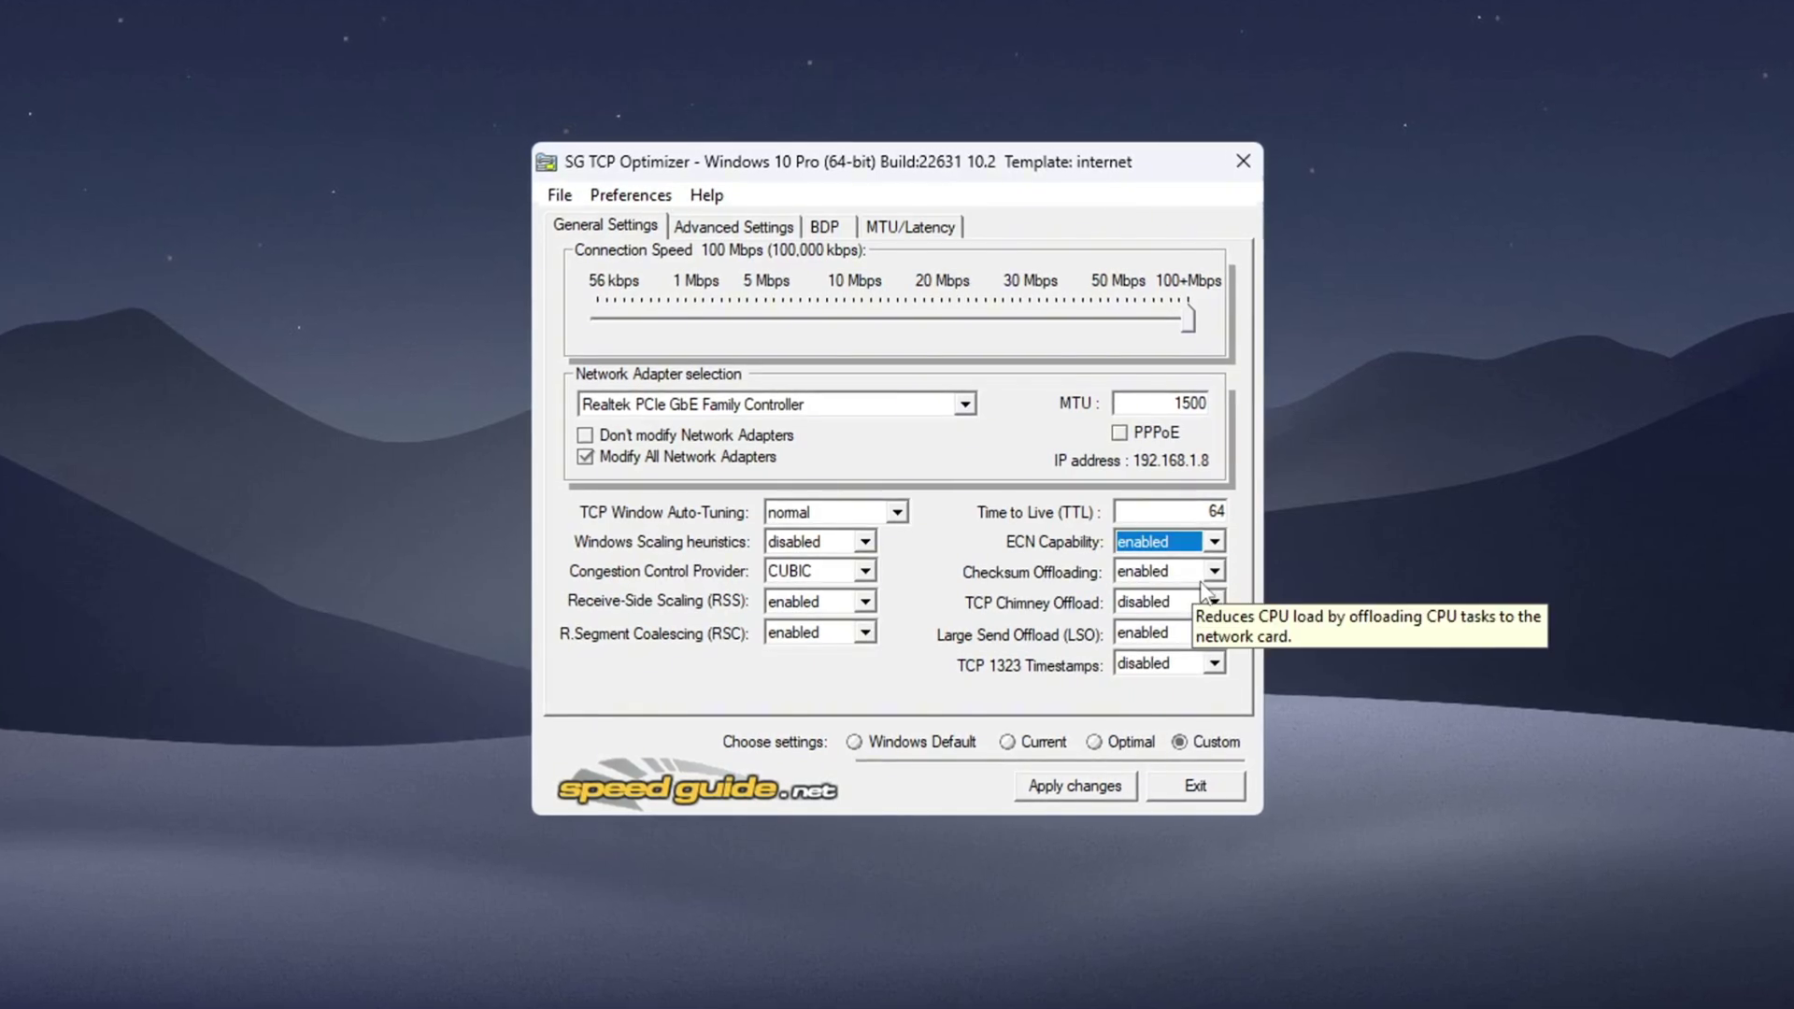
pyautogui.click(1213, 603)
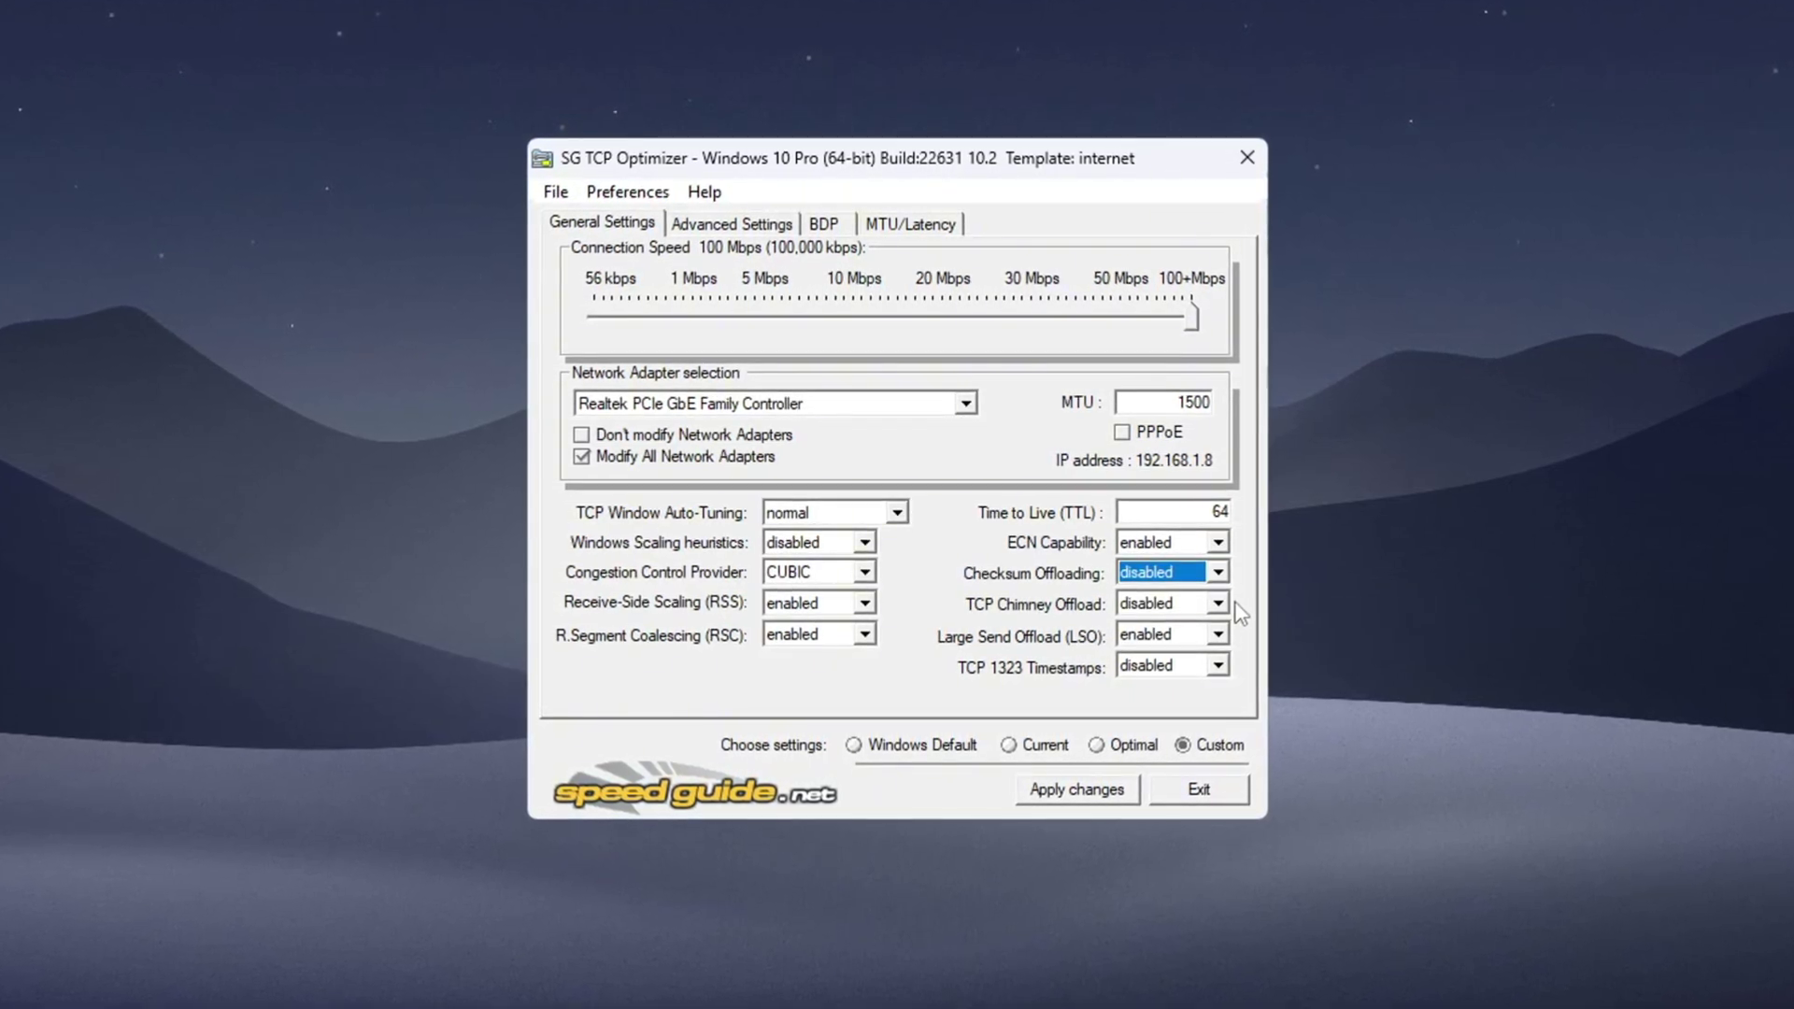
pyautogui.click(1214, 696)
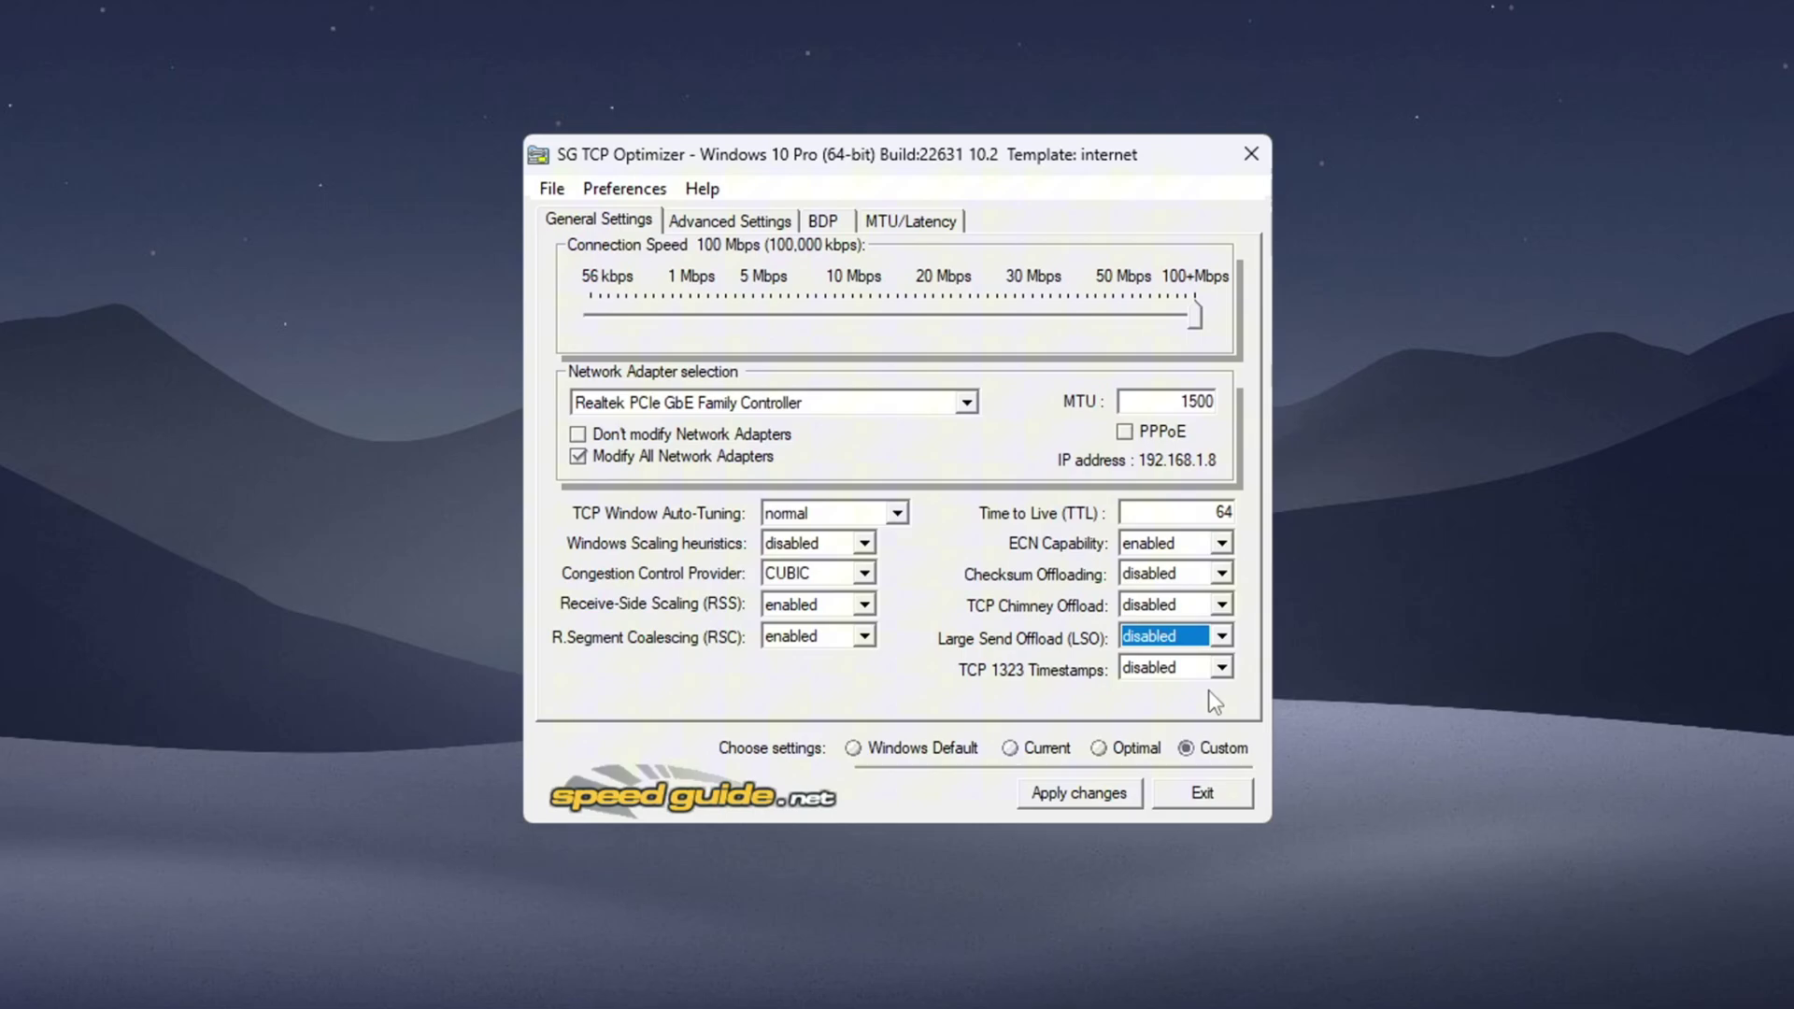
pyautogui.click(1196, 670)
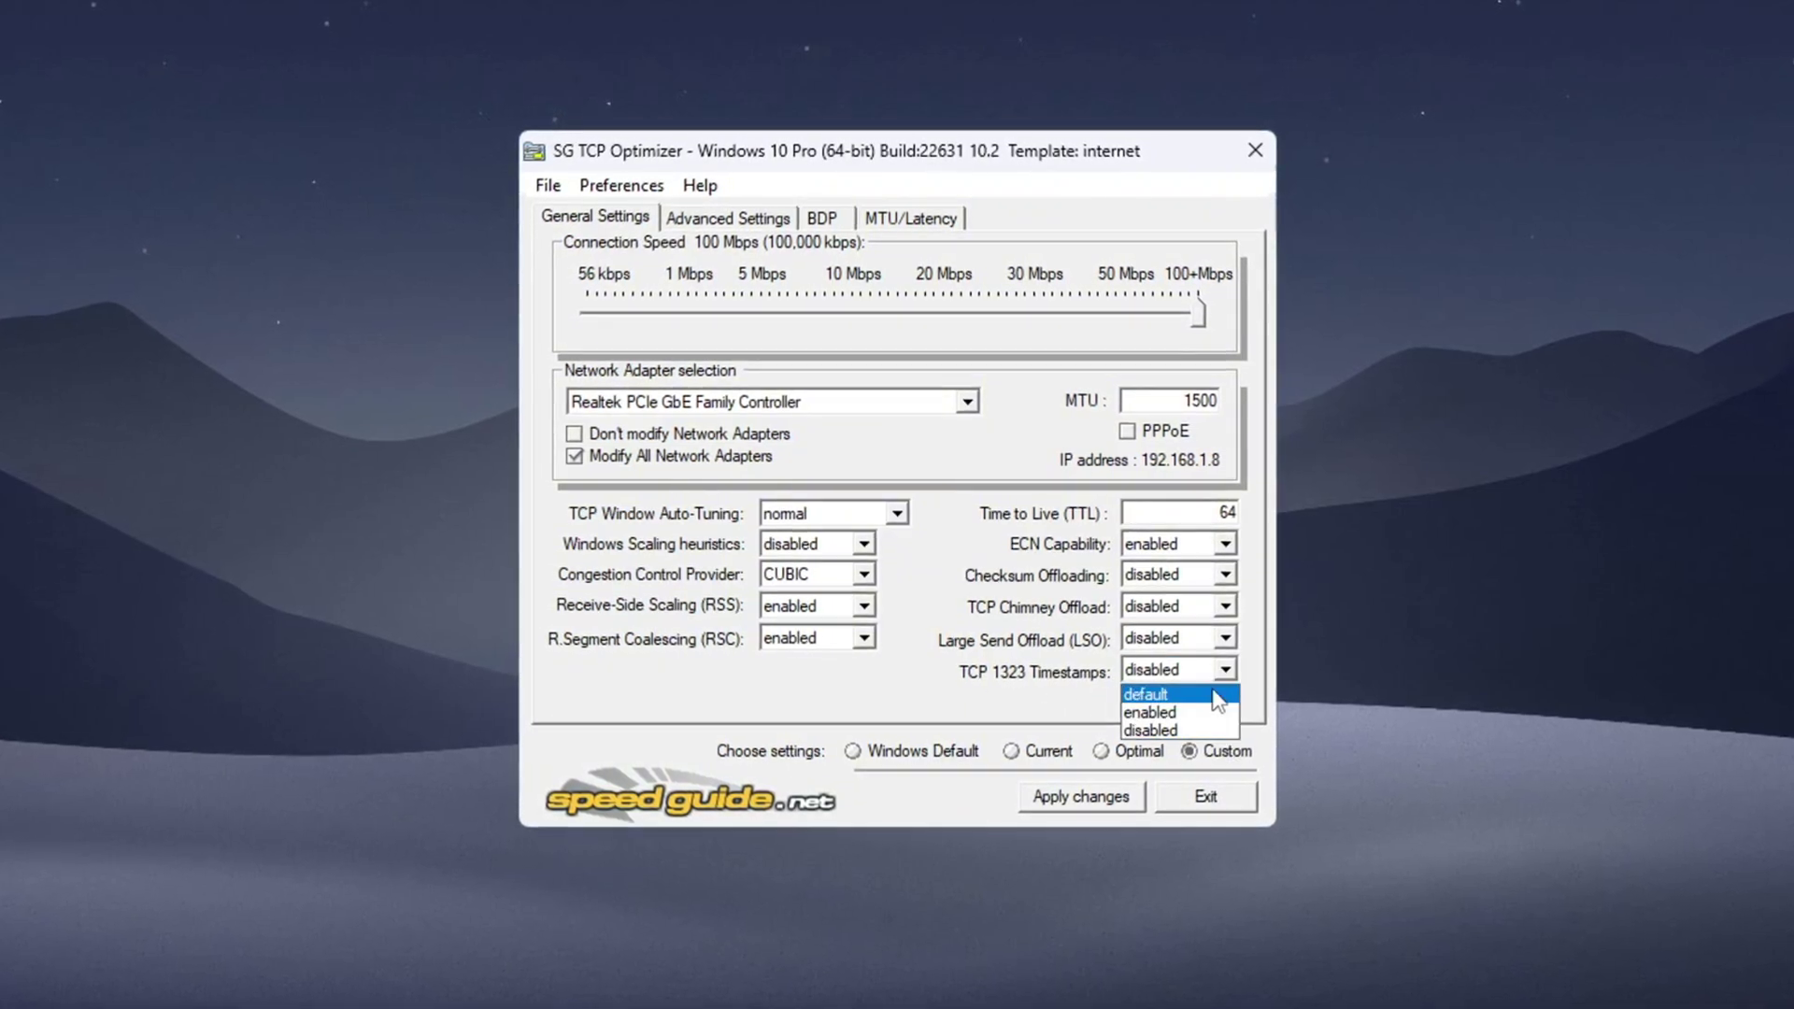
pyautogui.click(701, 219)
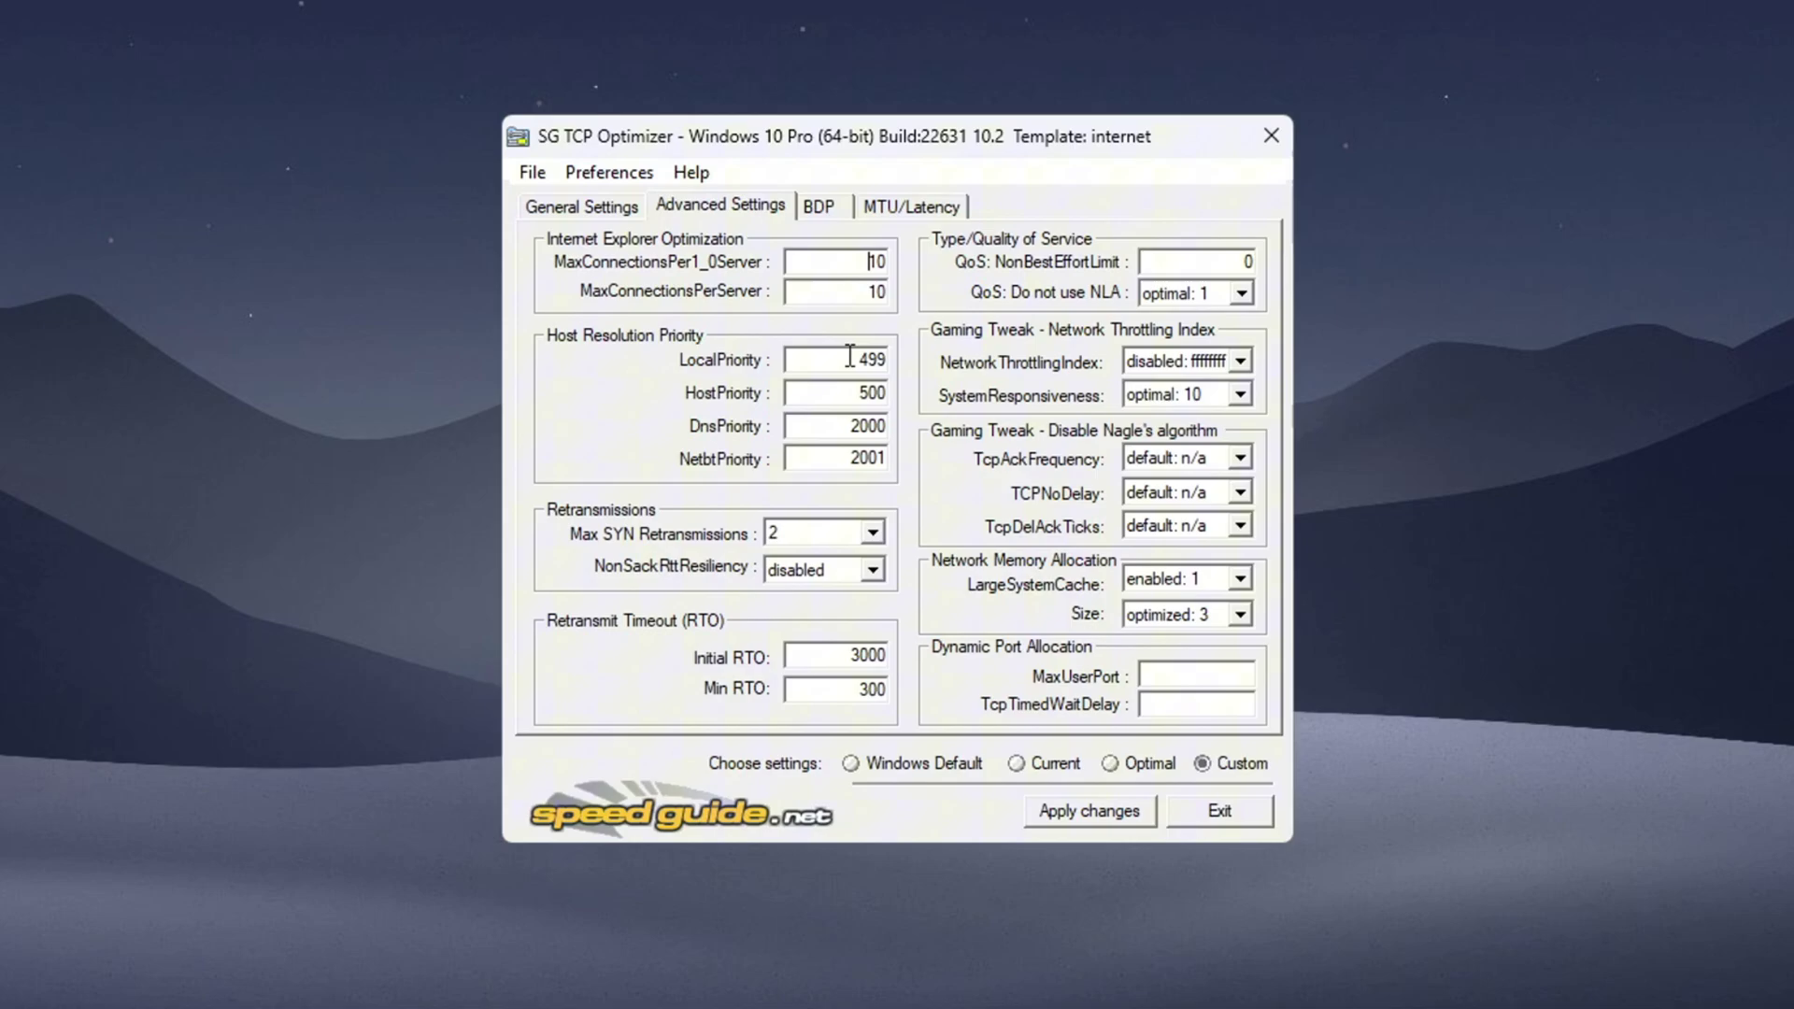
# Set priorities 4–7, Initial RTO 2000, gaming SystemResponsiveness, MaxUserPort 65534, TcpTimedWaitDelay 30, then apply.
pyautogui.write('4')
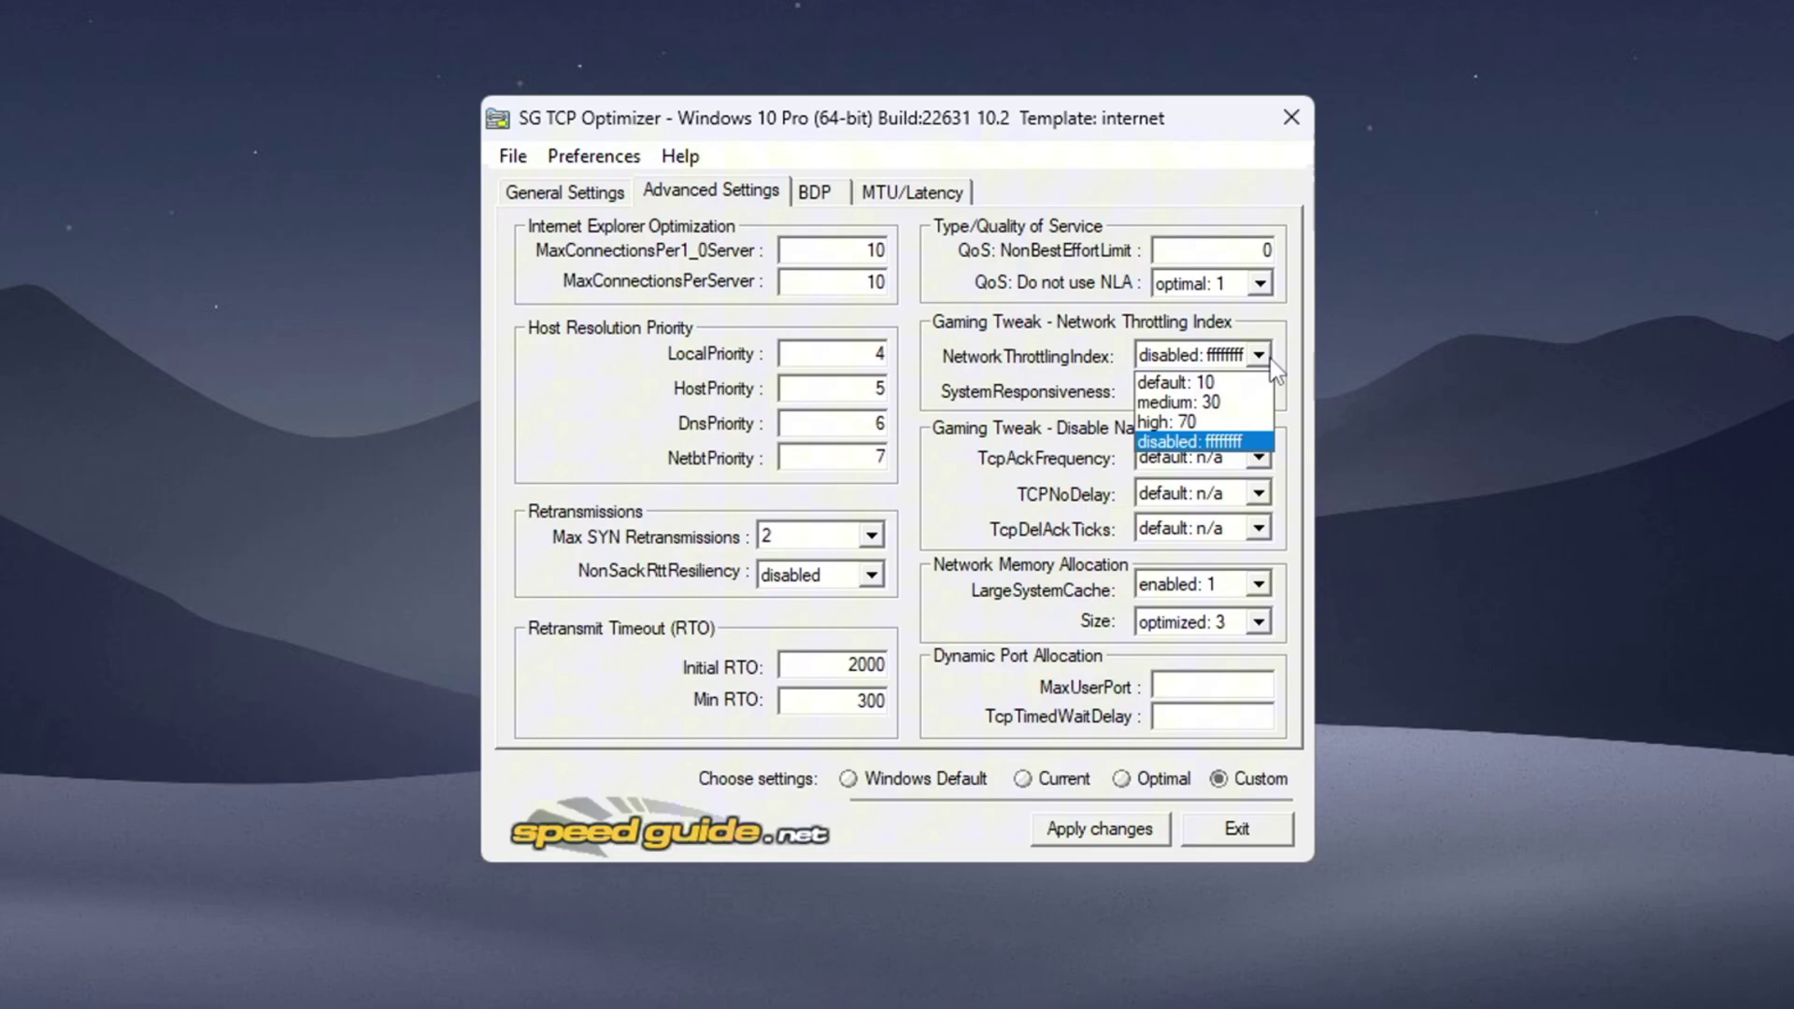
pyautogui.click(1247, 445)
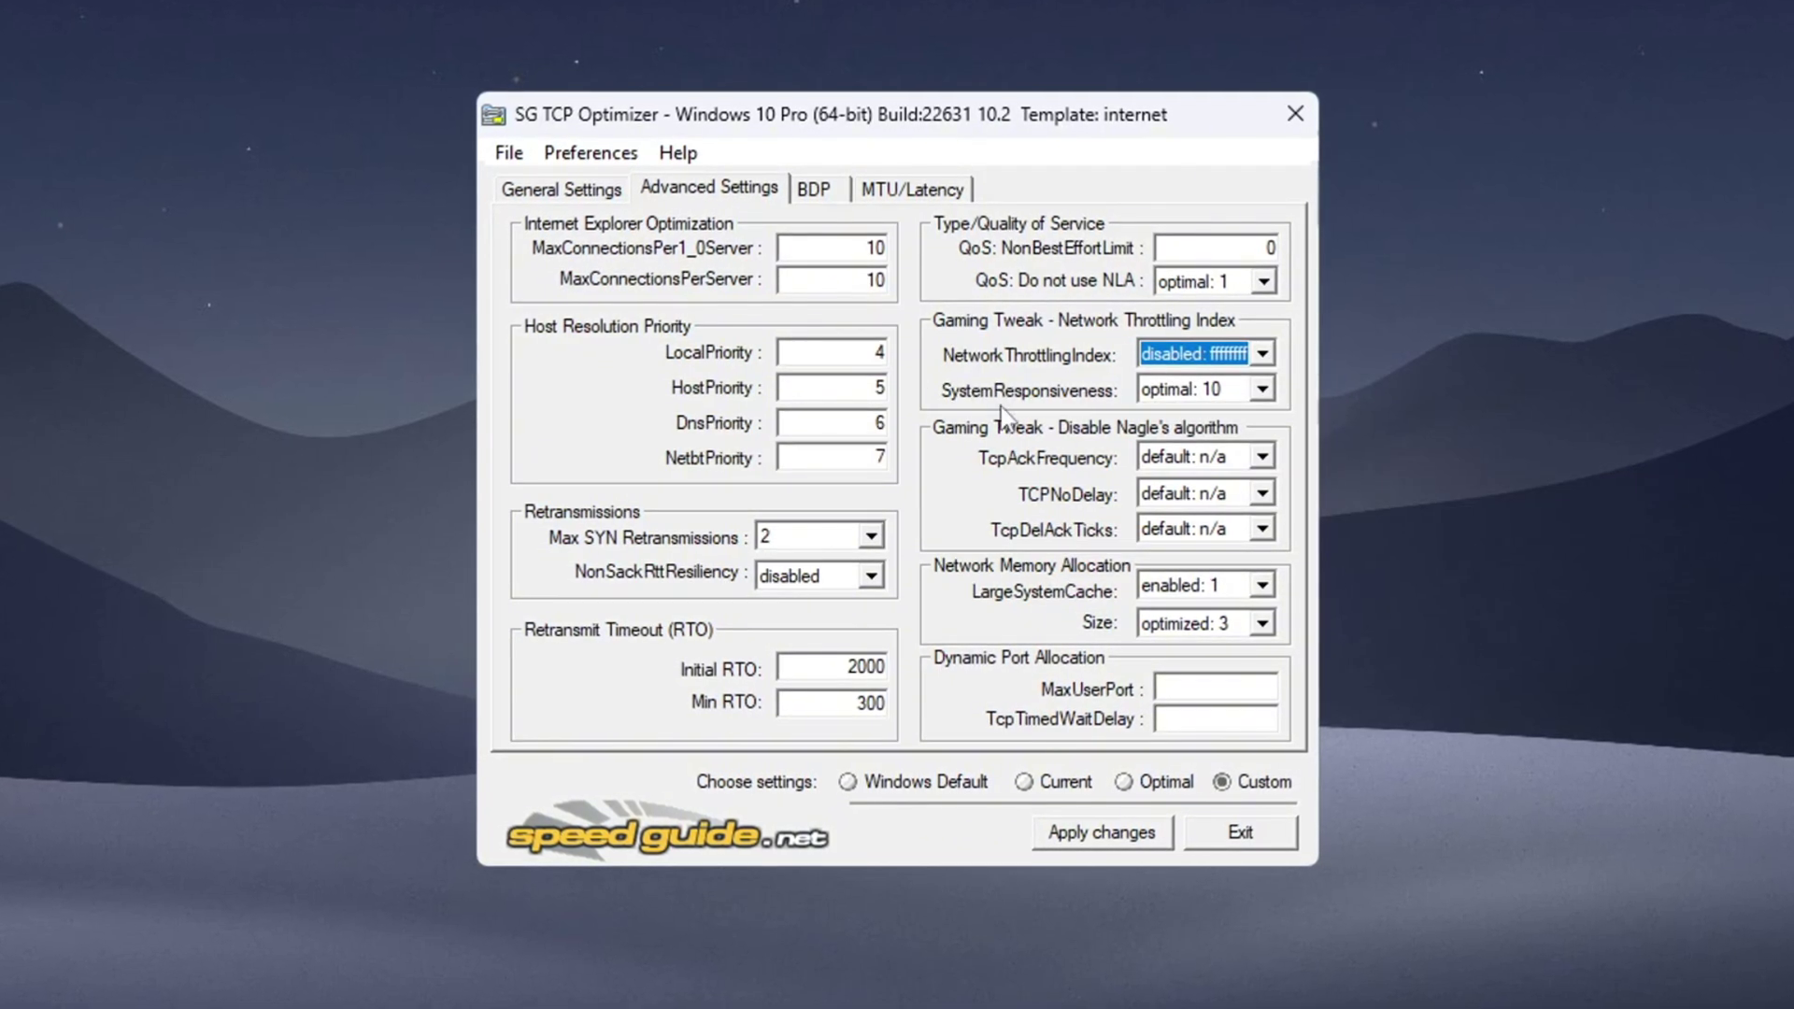
pyautogui.click(1263, 390)
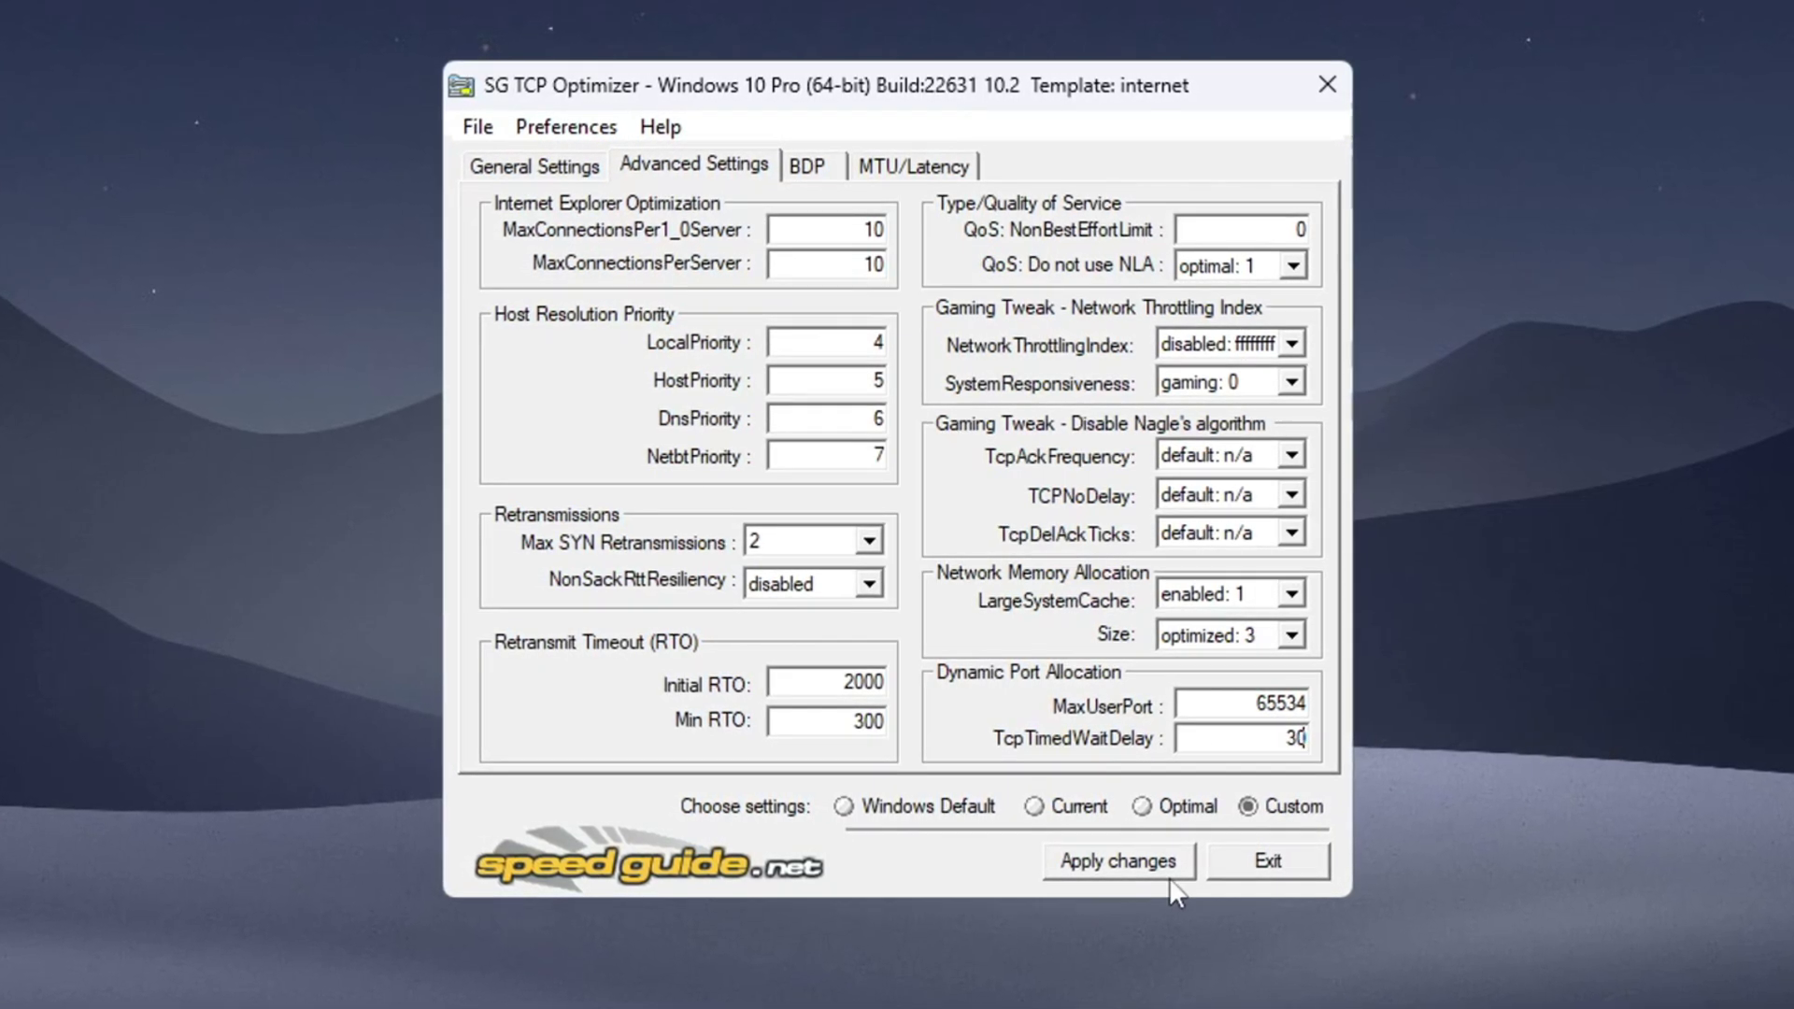
pyautogui.click(1127, 869)
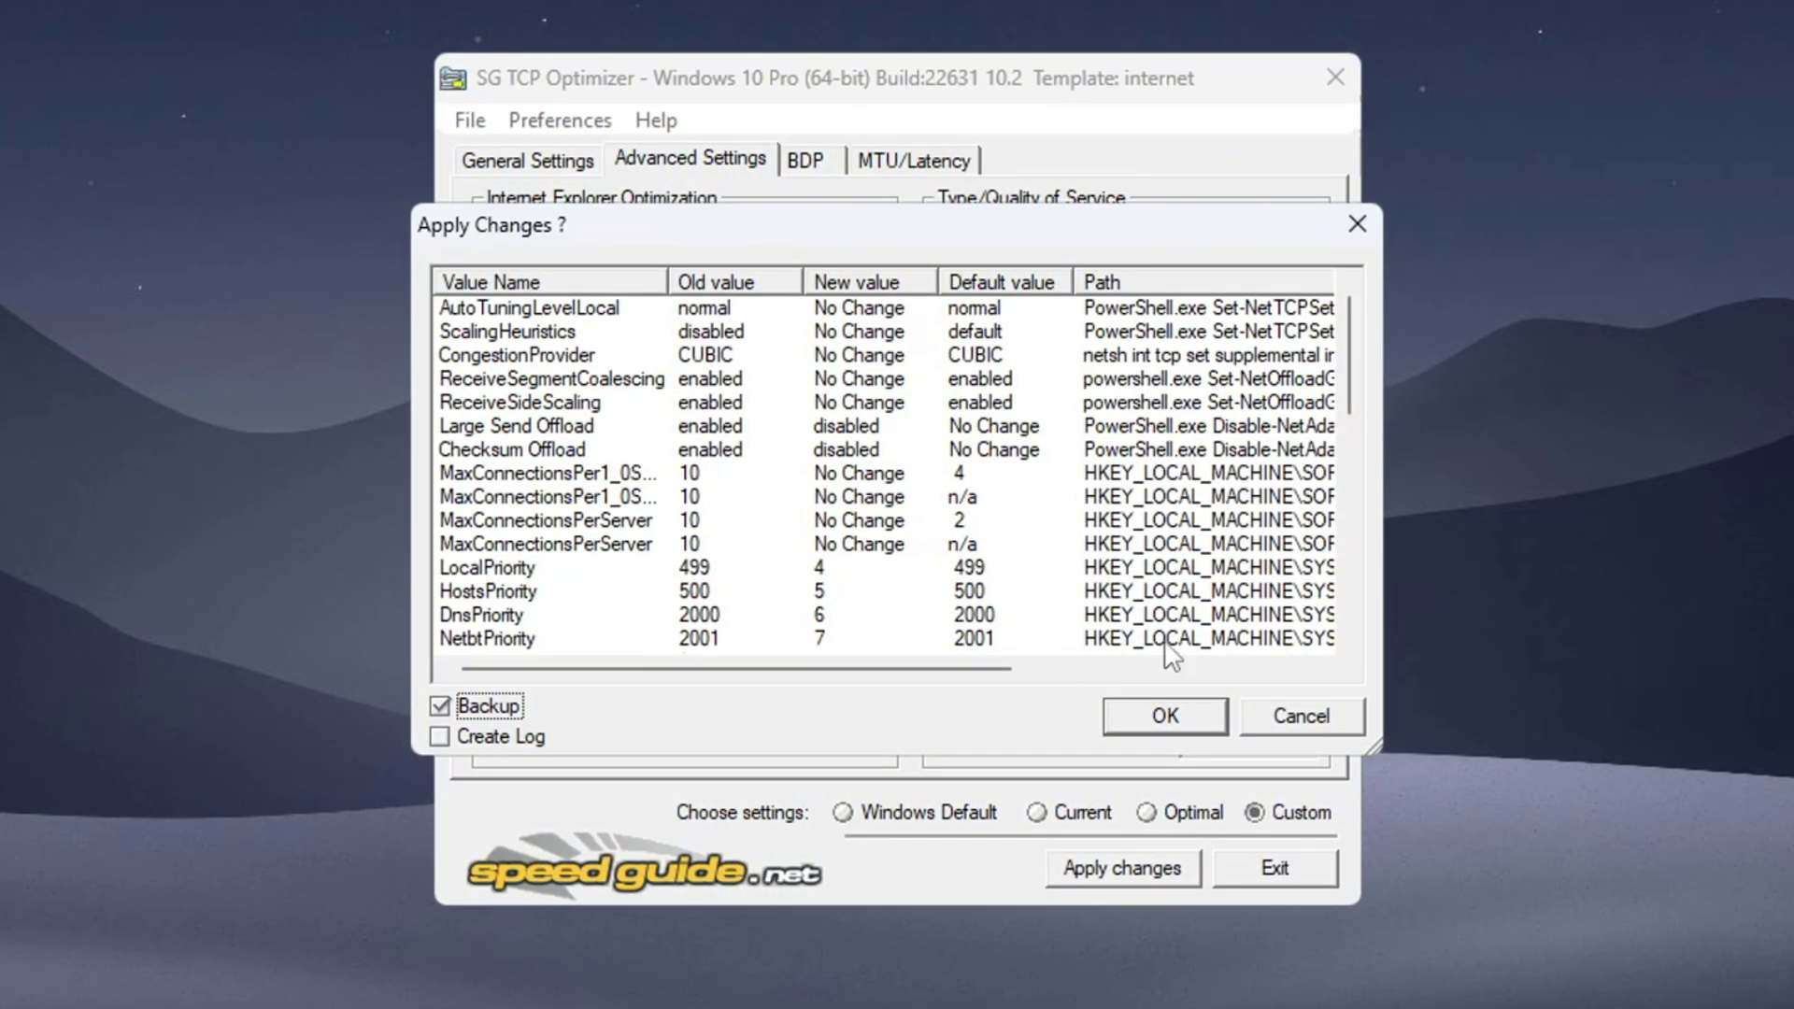
# Confirm the Apply Changes dialog with Backup kept ticked to write the new TCP values.
pyautogui.click(1184, 715)
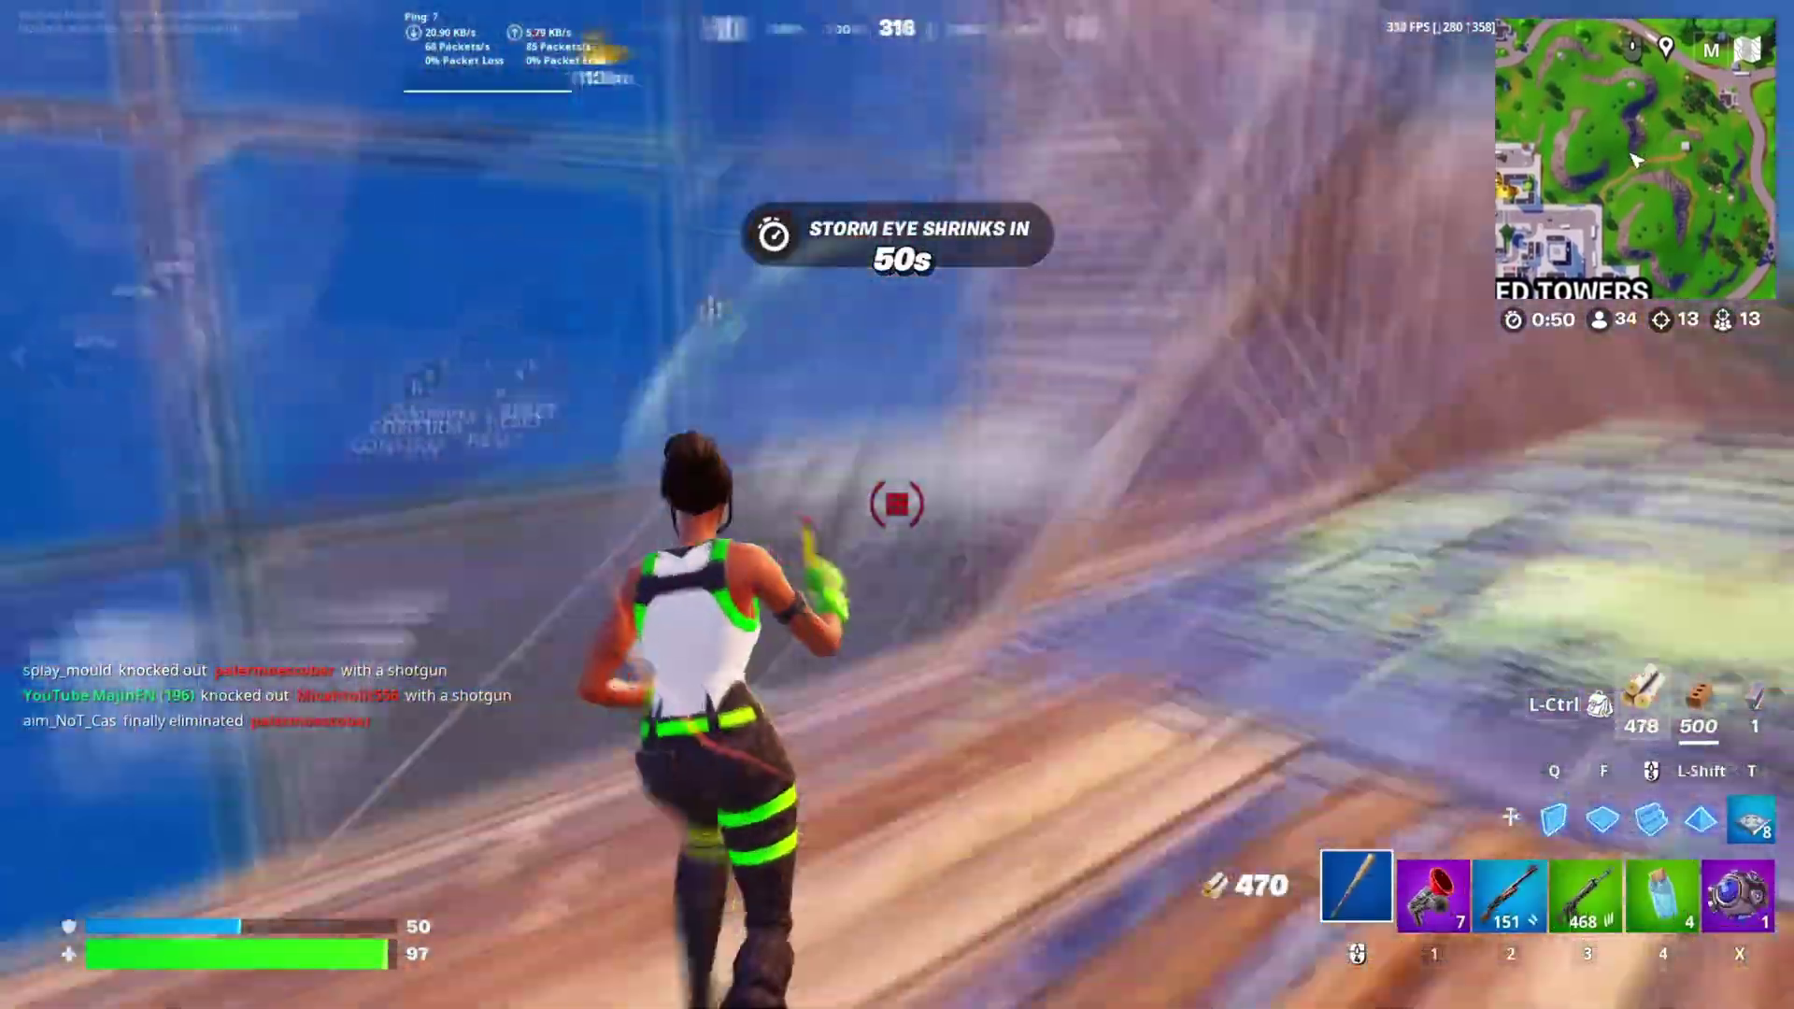
# Browse GearUp Booster's Games list, then start boosting Fortnite from the Home page.
pyautogui.press('2')
pyautogui.press('3')
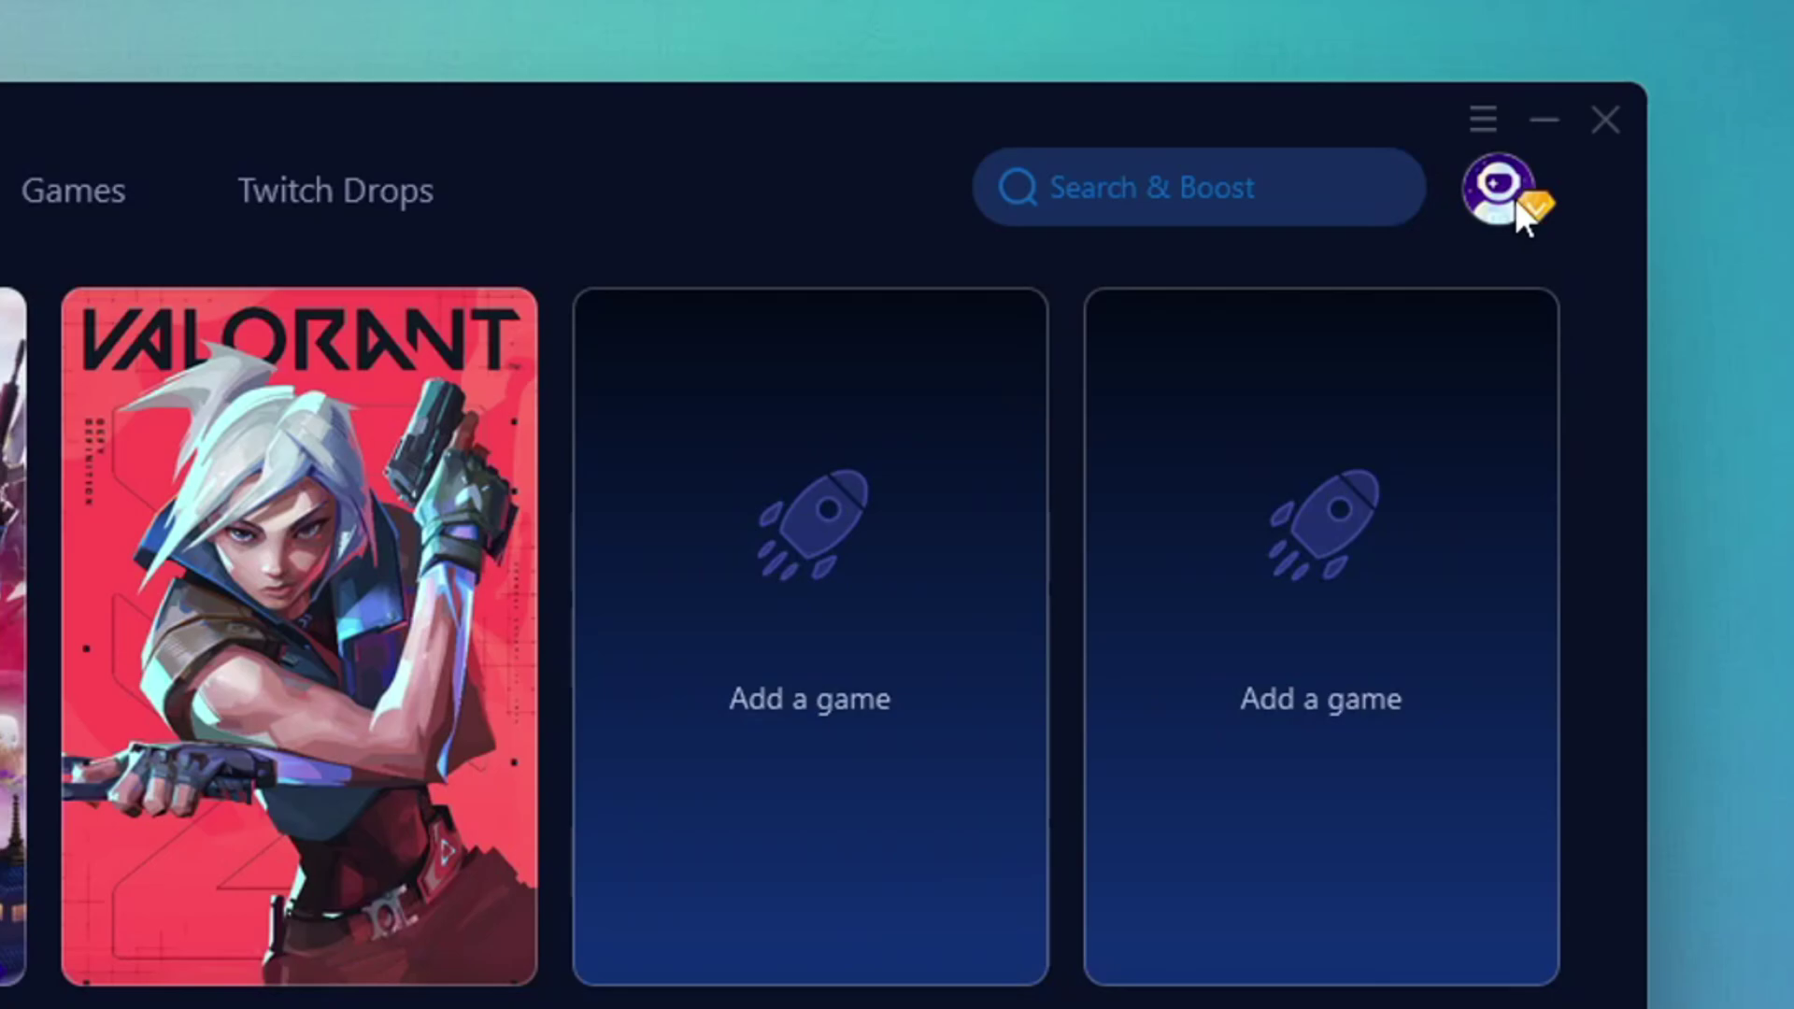
pyautogui.click(1439, 119)
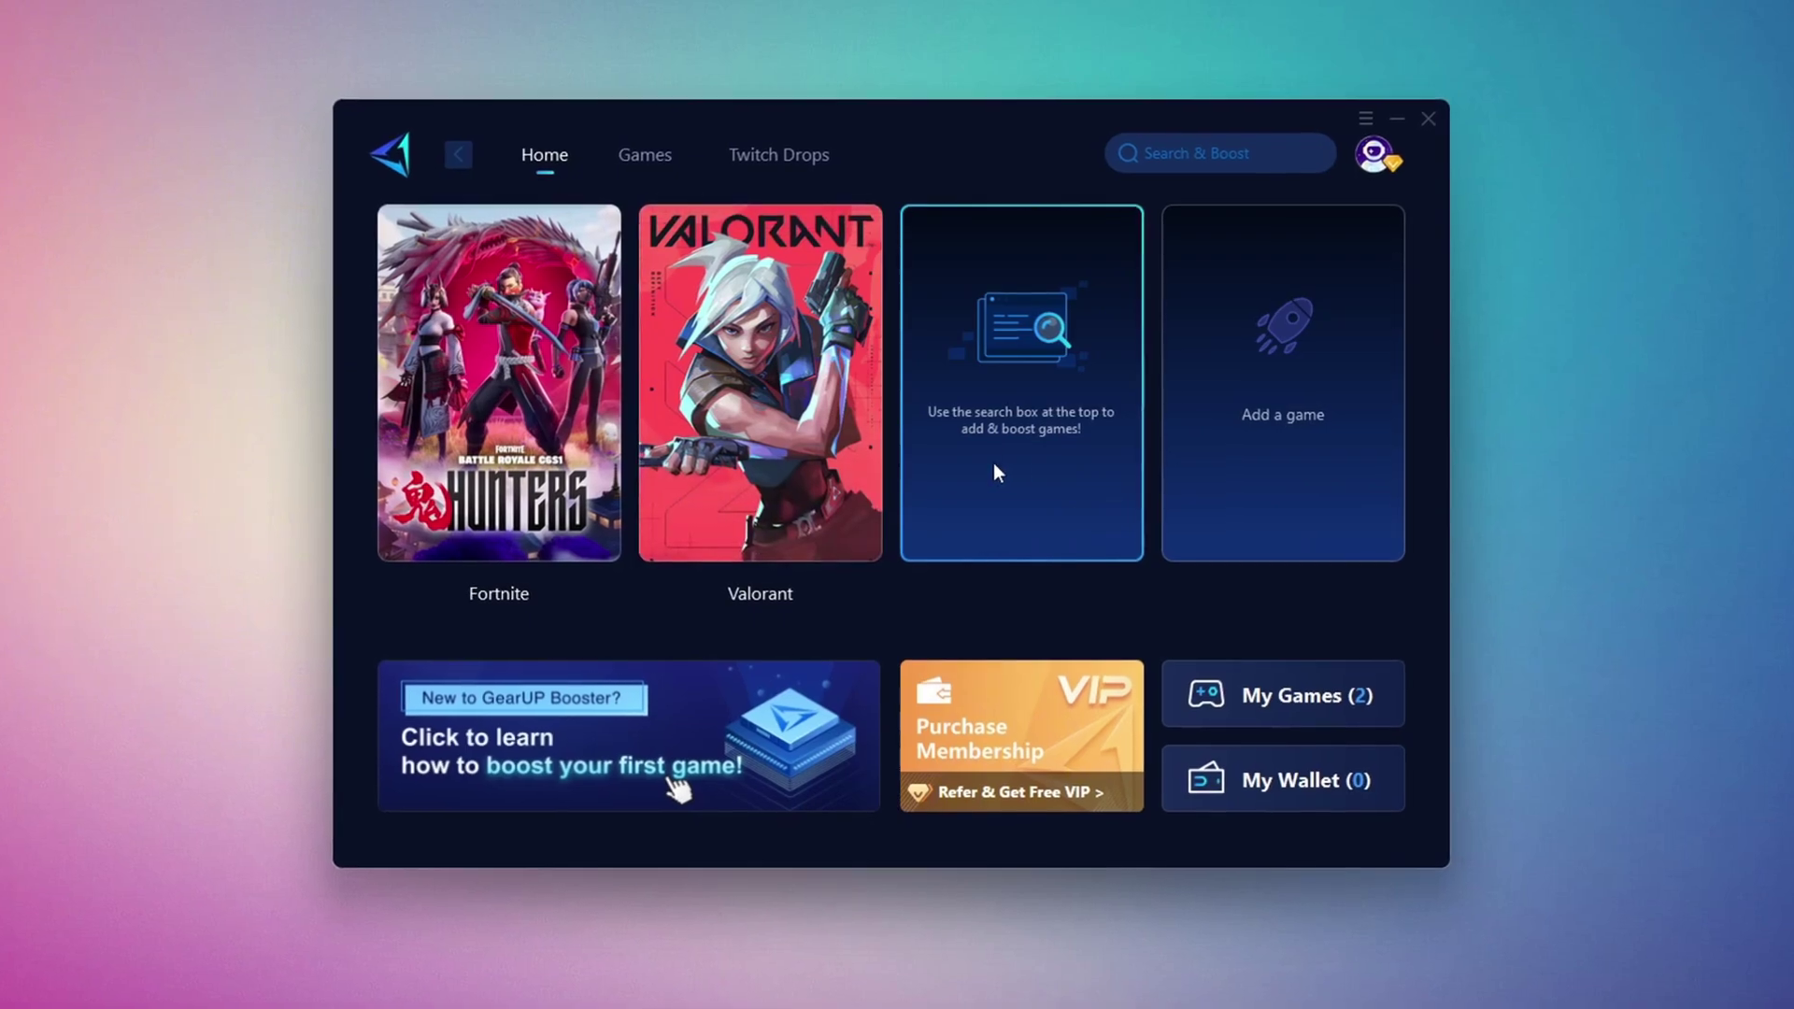
pyautogui.click(654, 159)
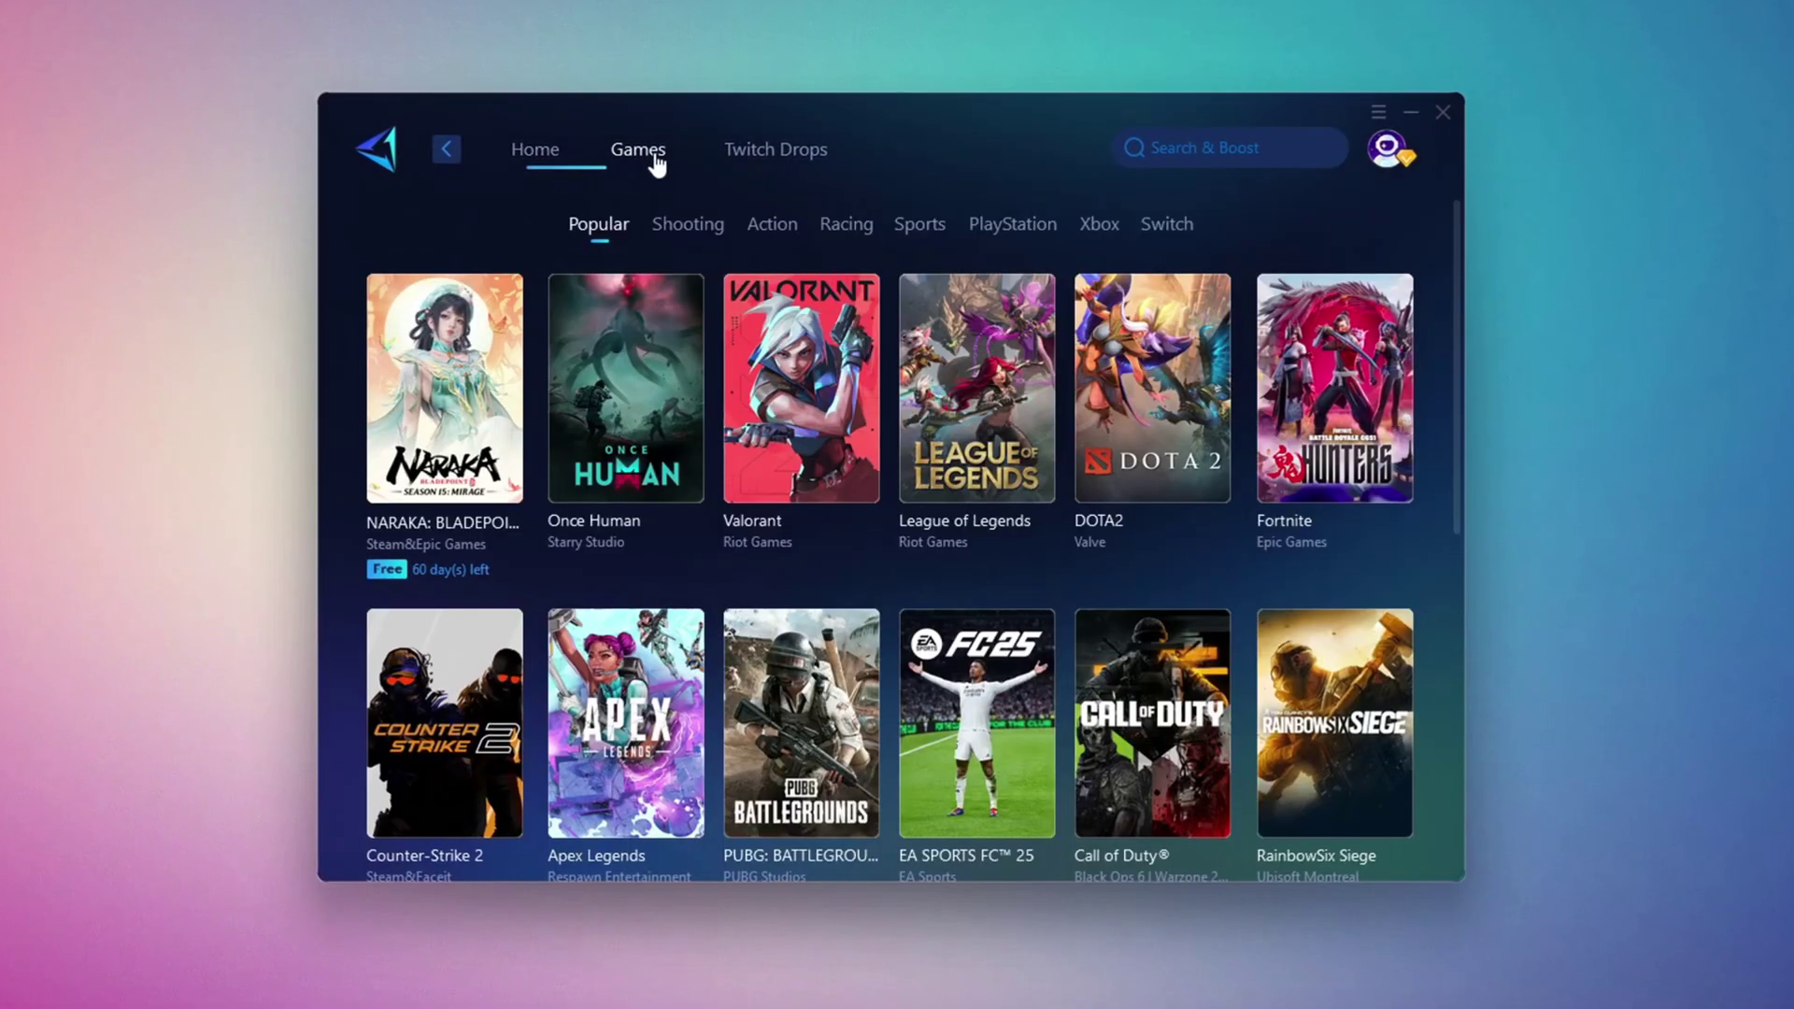
pyautogui.scroll(-8, 933, 602)
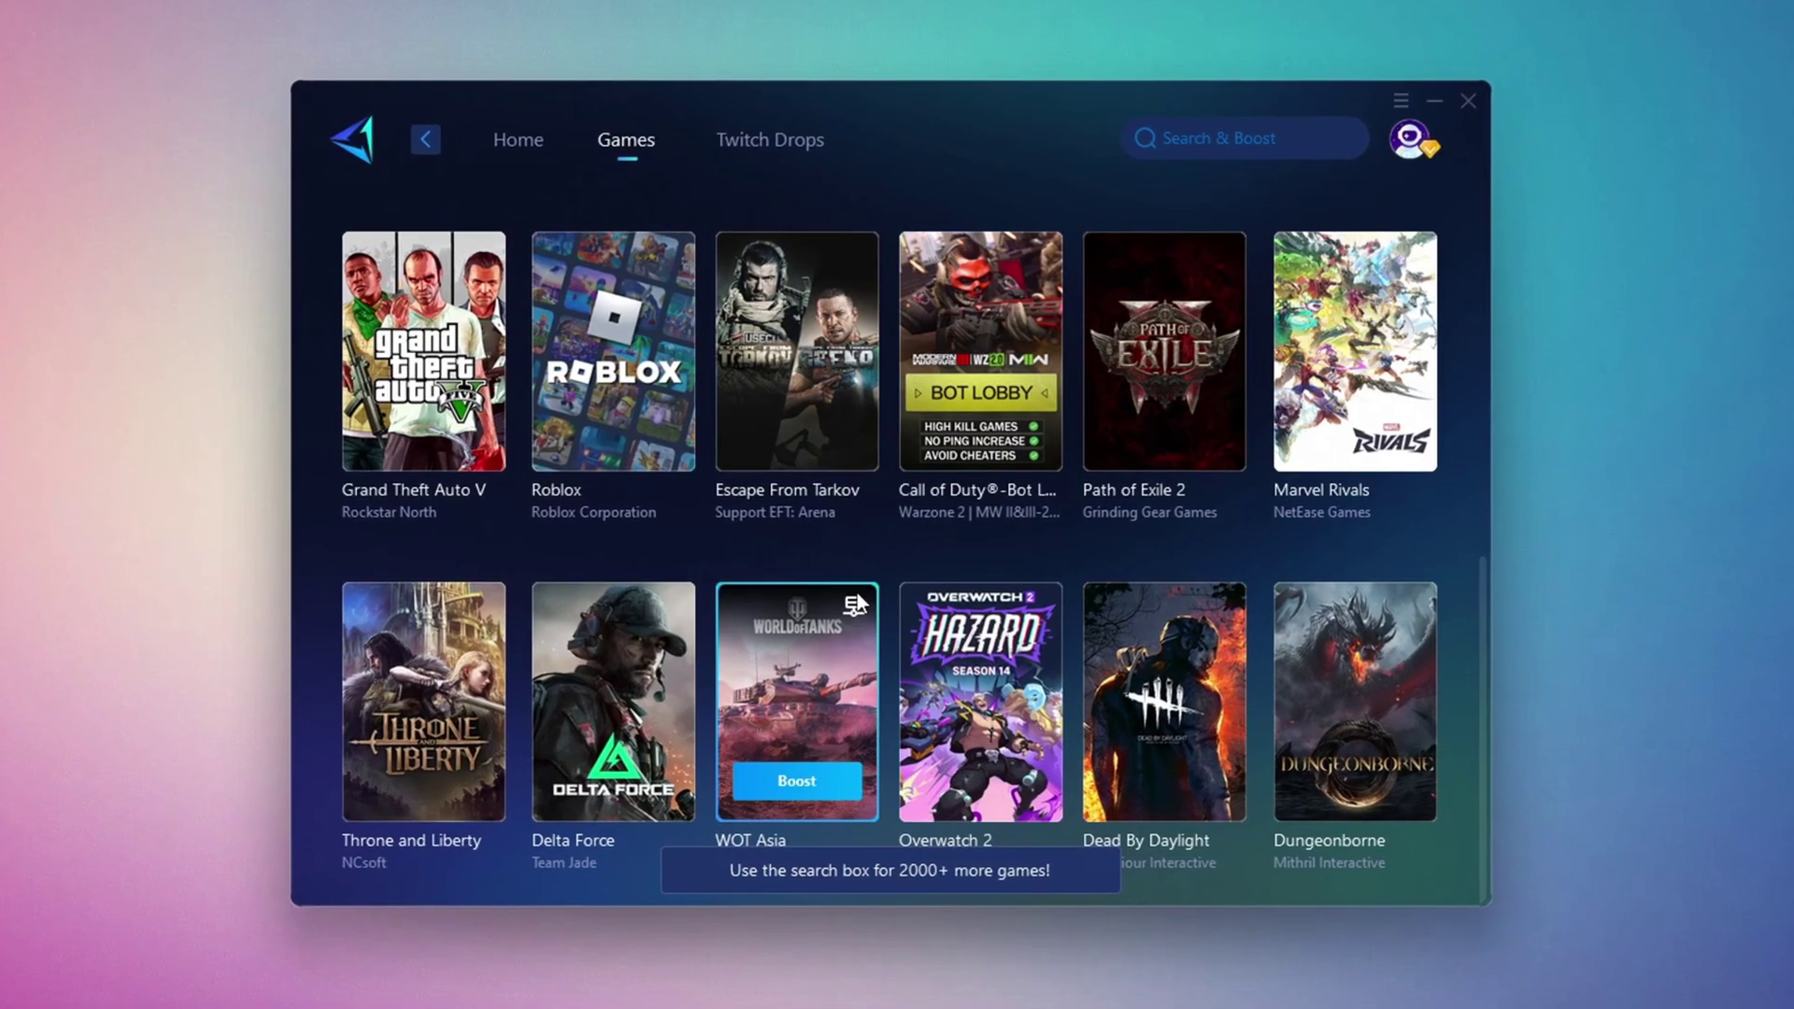
pyautogui.click(519, 142)
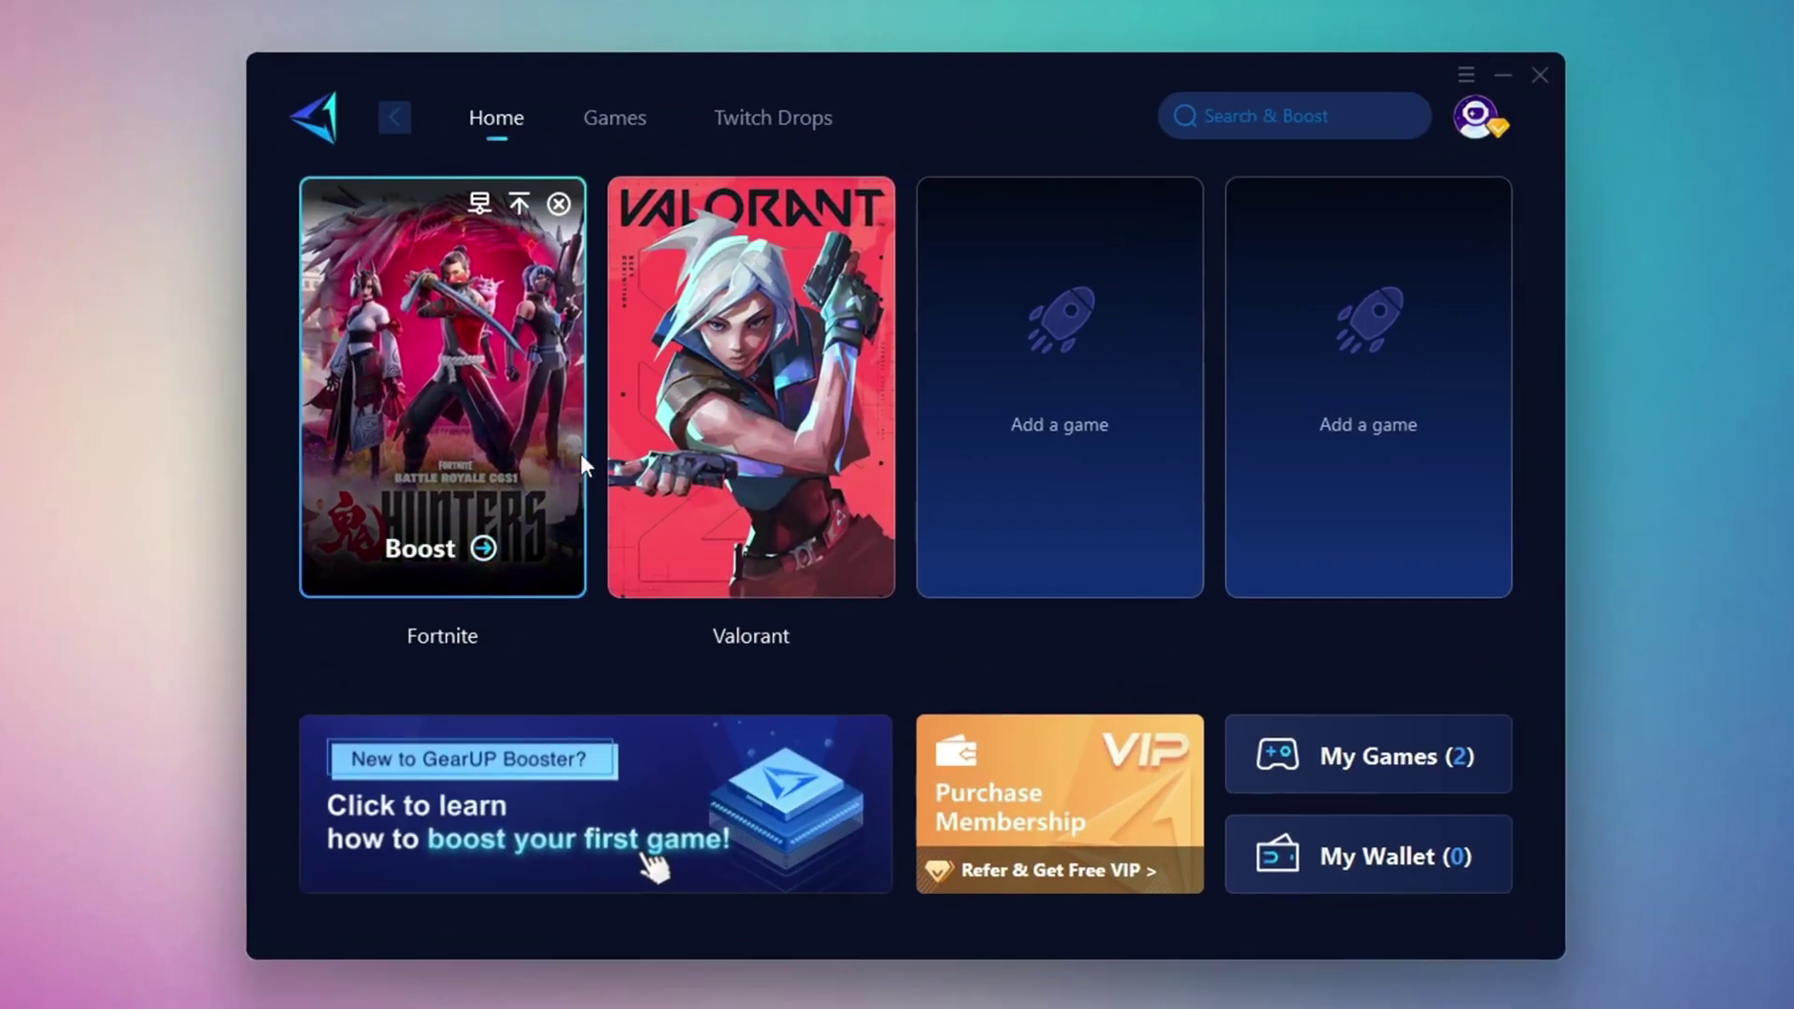
pyautogui.click(422, 549)
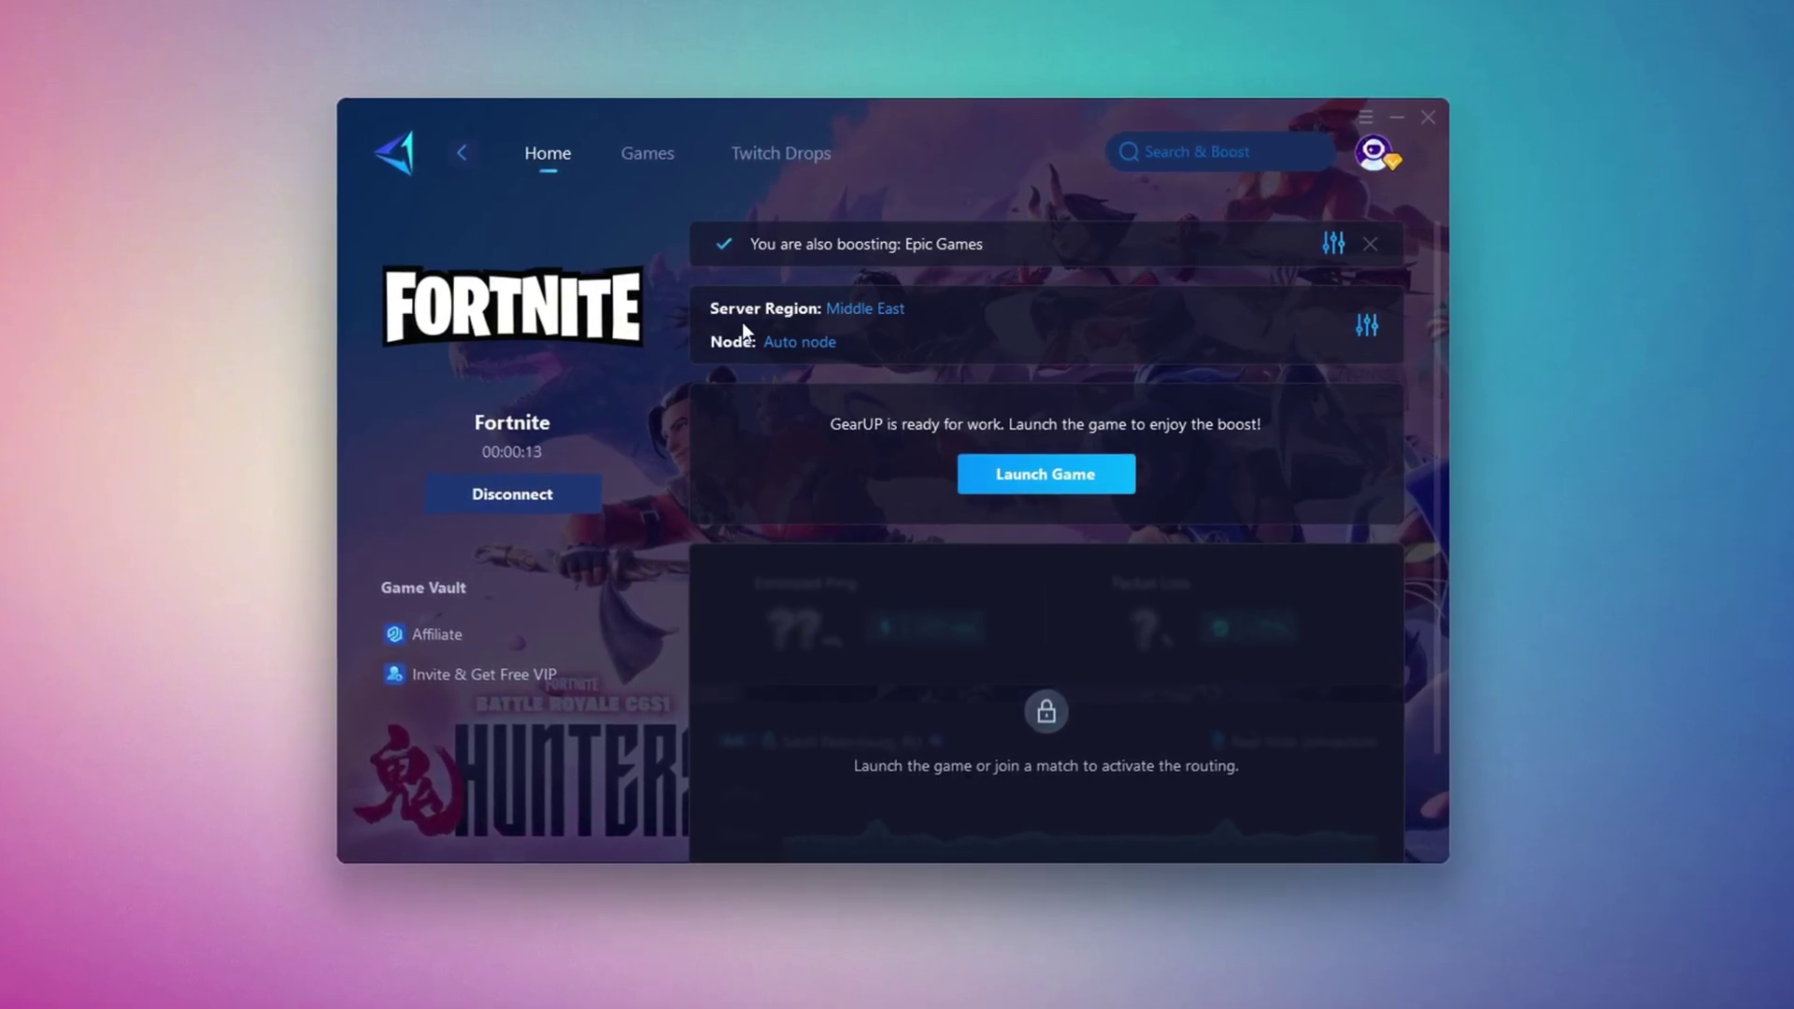
# Keep Fortnite's region on Middle East and list its nodes, showing Auto and Dubai nodes.
pyautogui.click(868, 316)
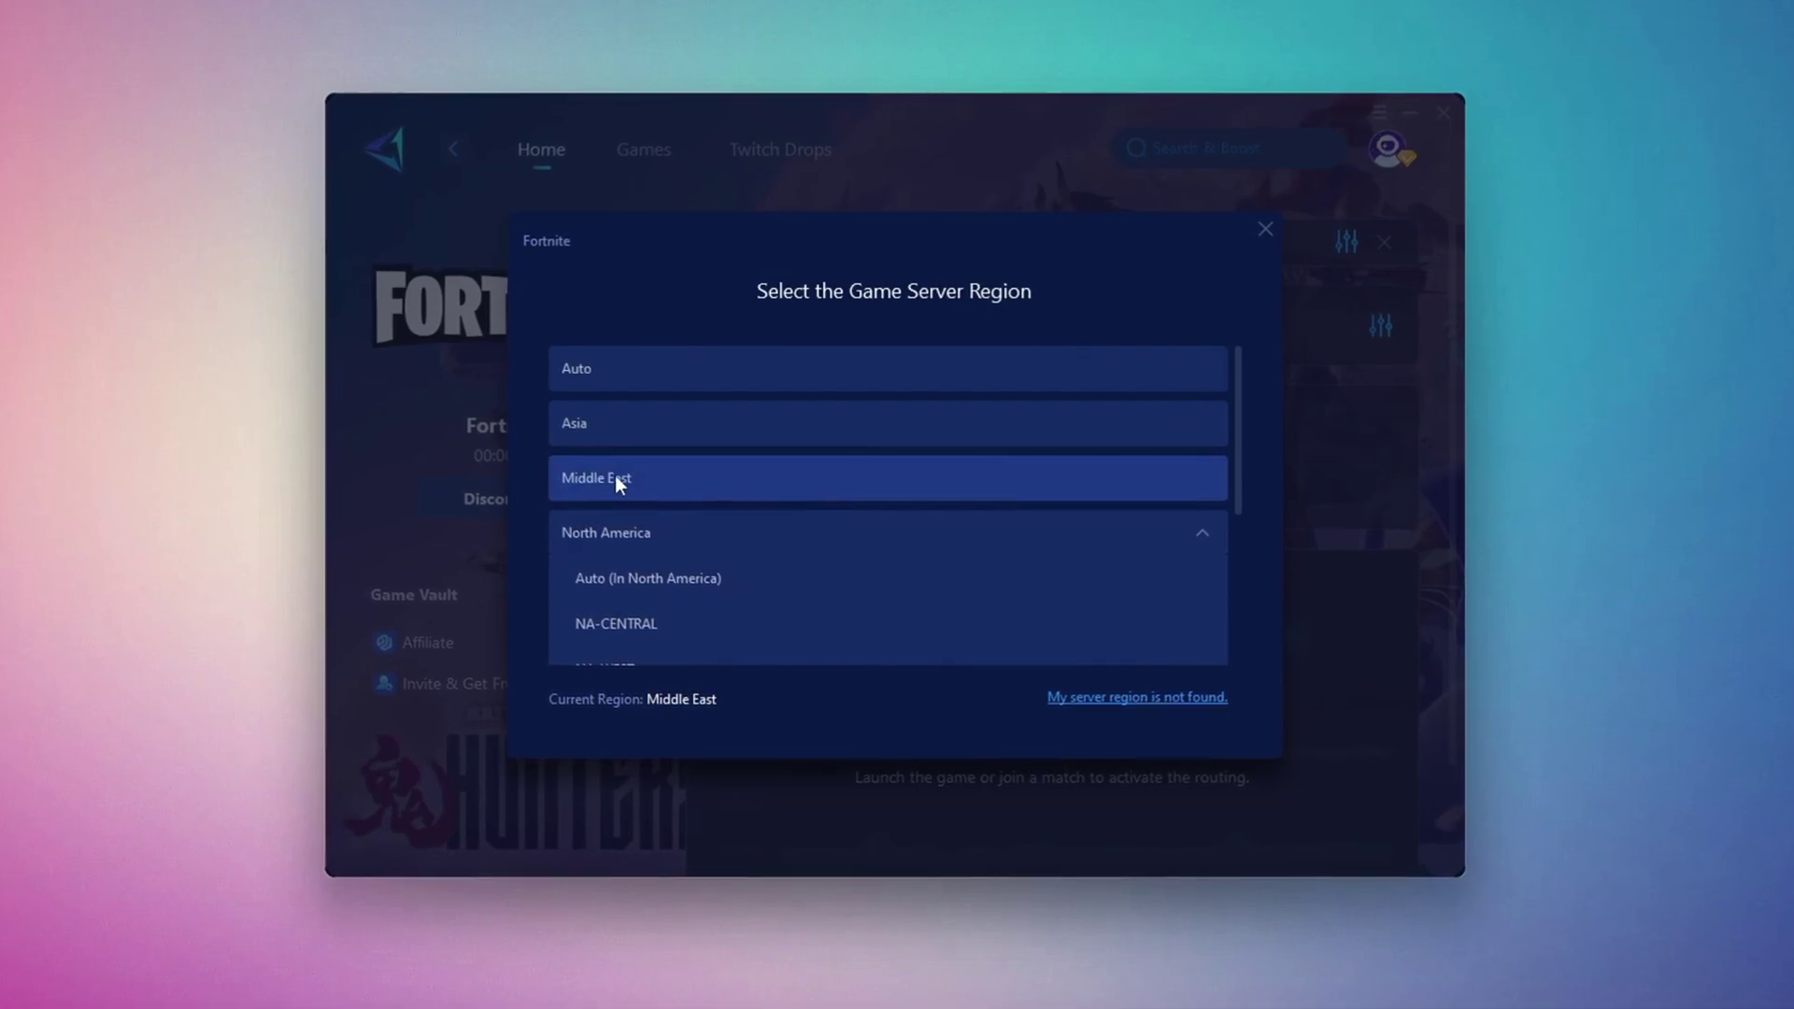
pyautogui.click(1272, 230)
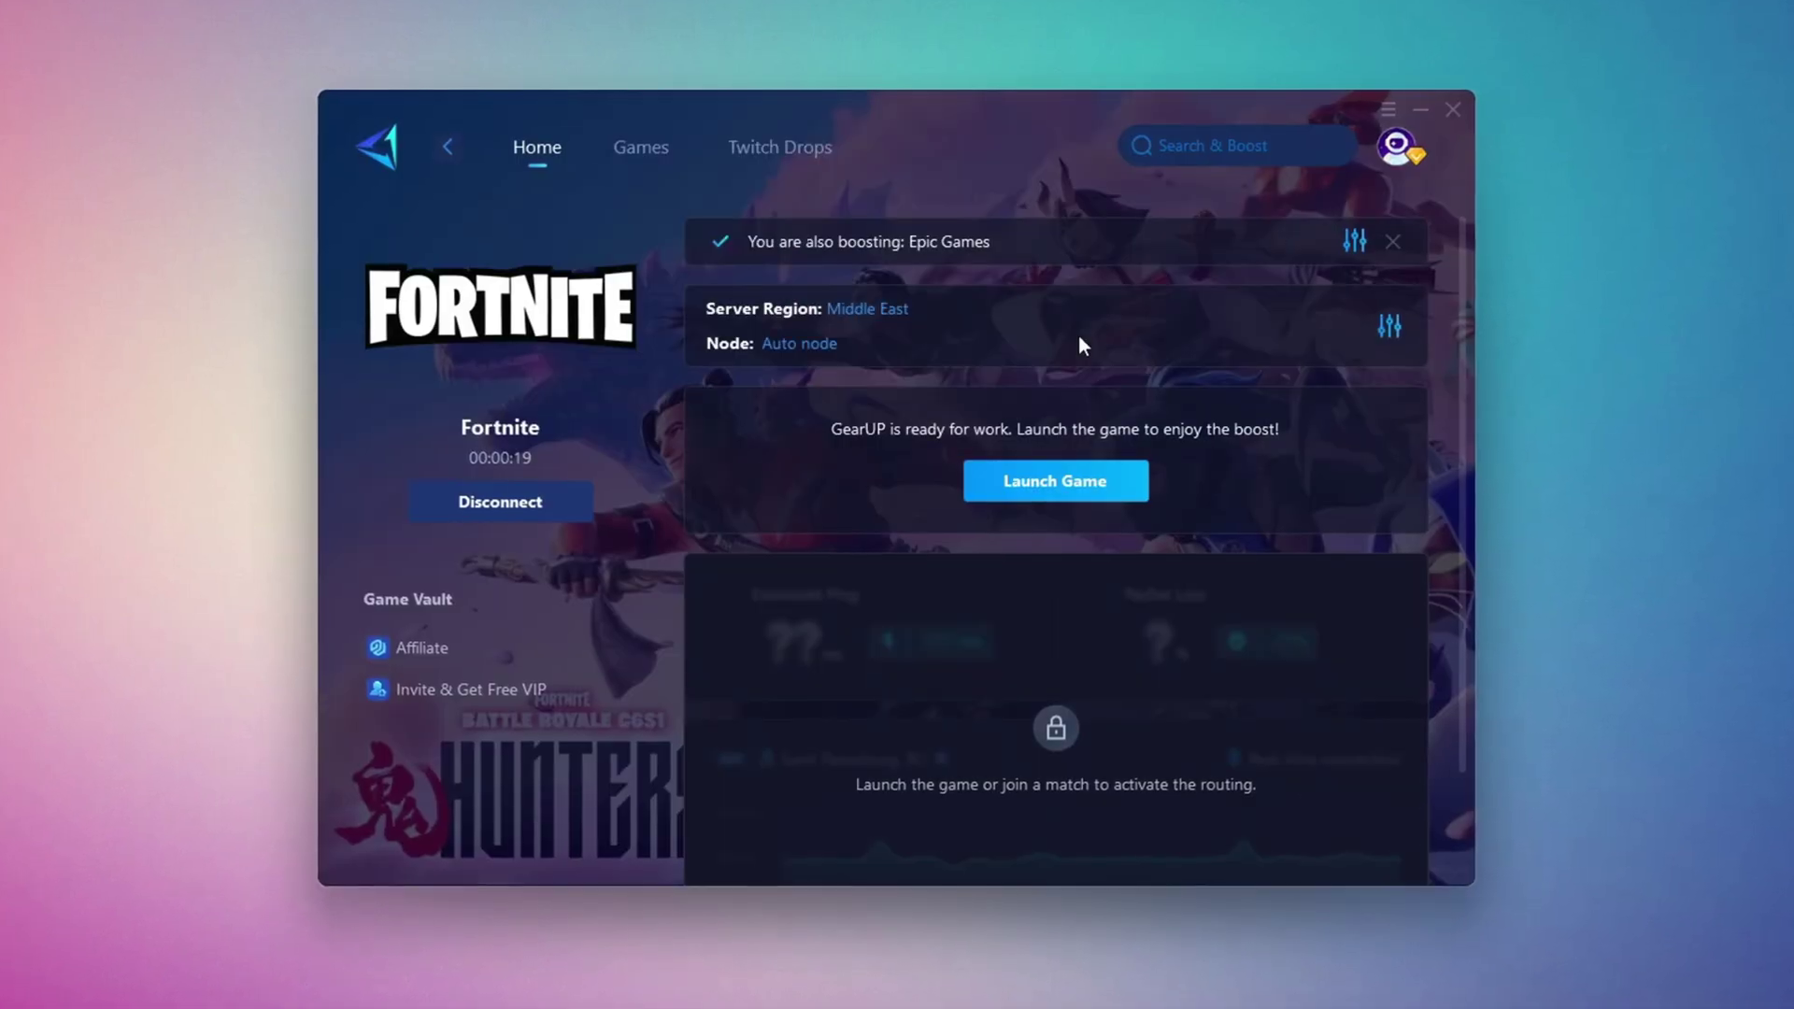
pyautogui.click(748, 348)
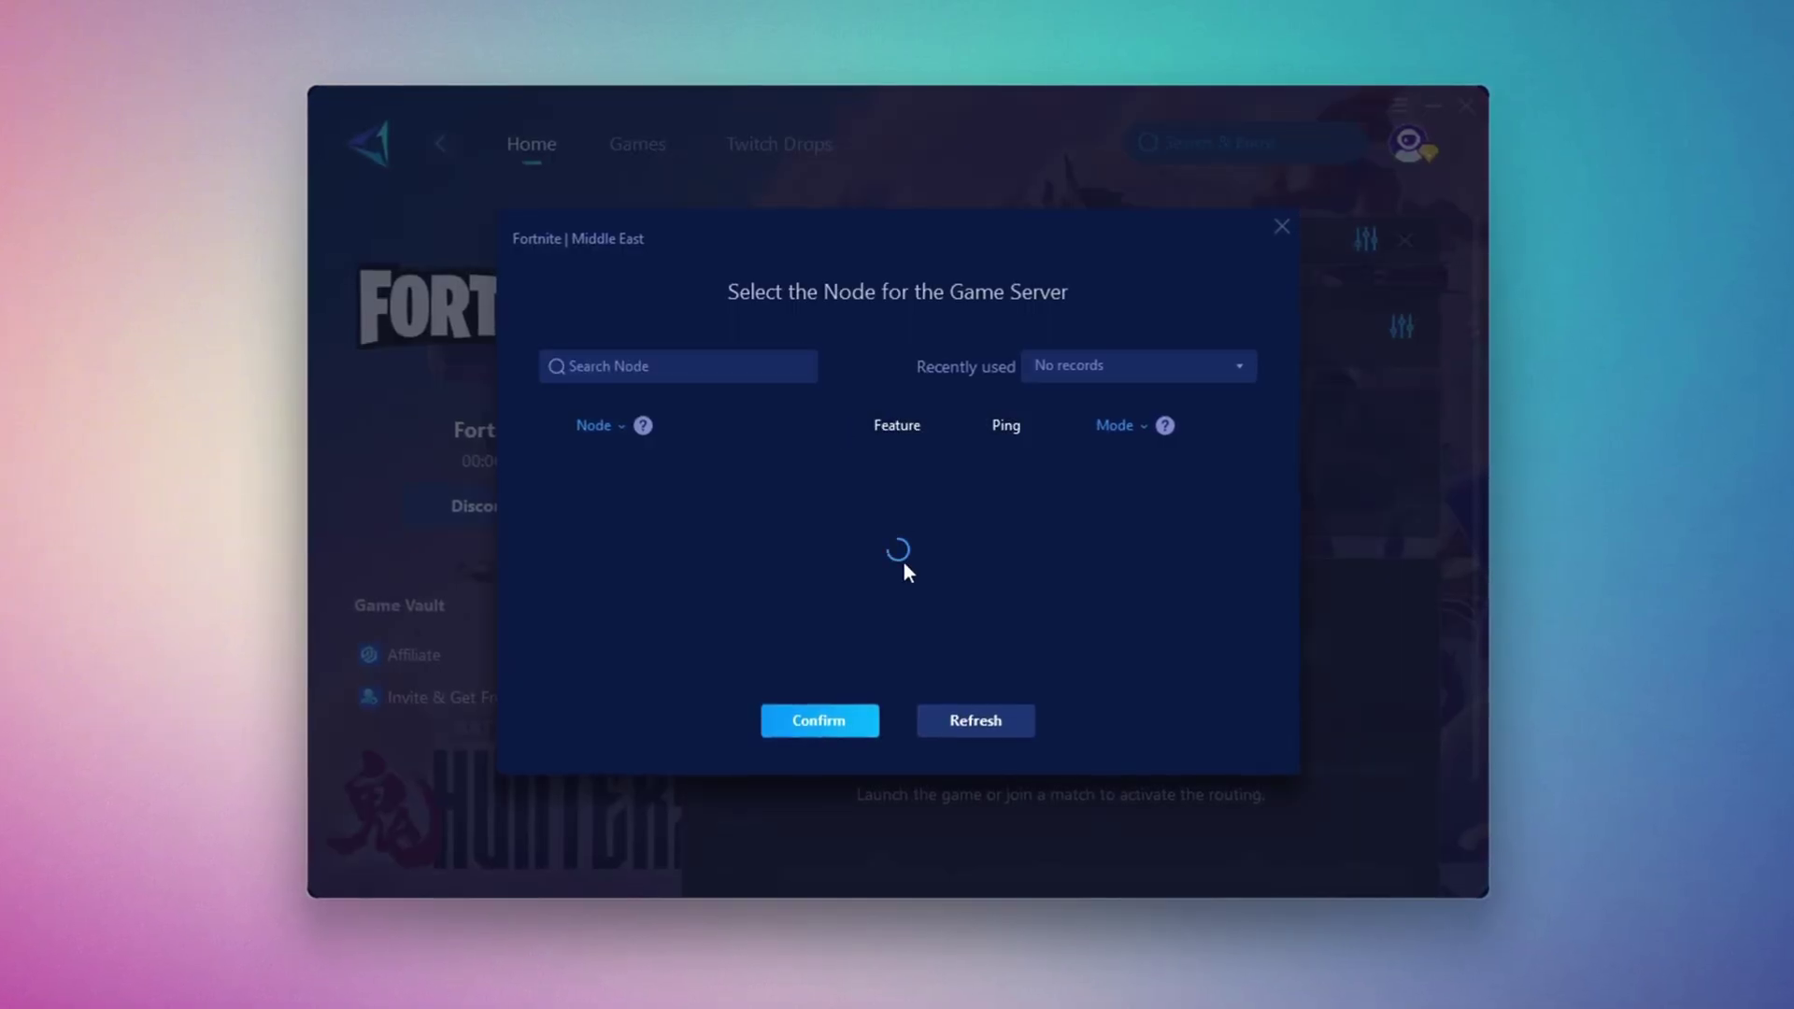
pyautogui.scroll(-1, 858, 537)
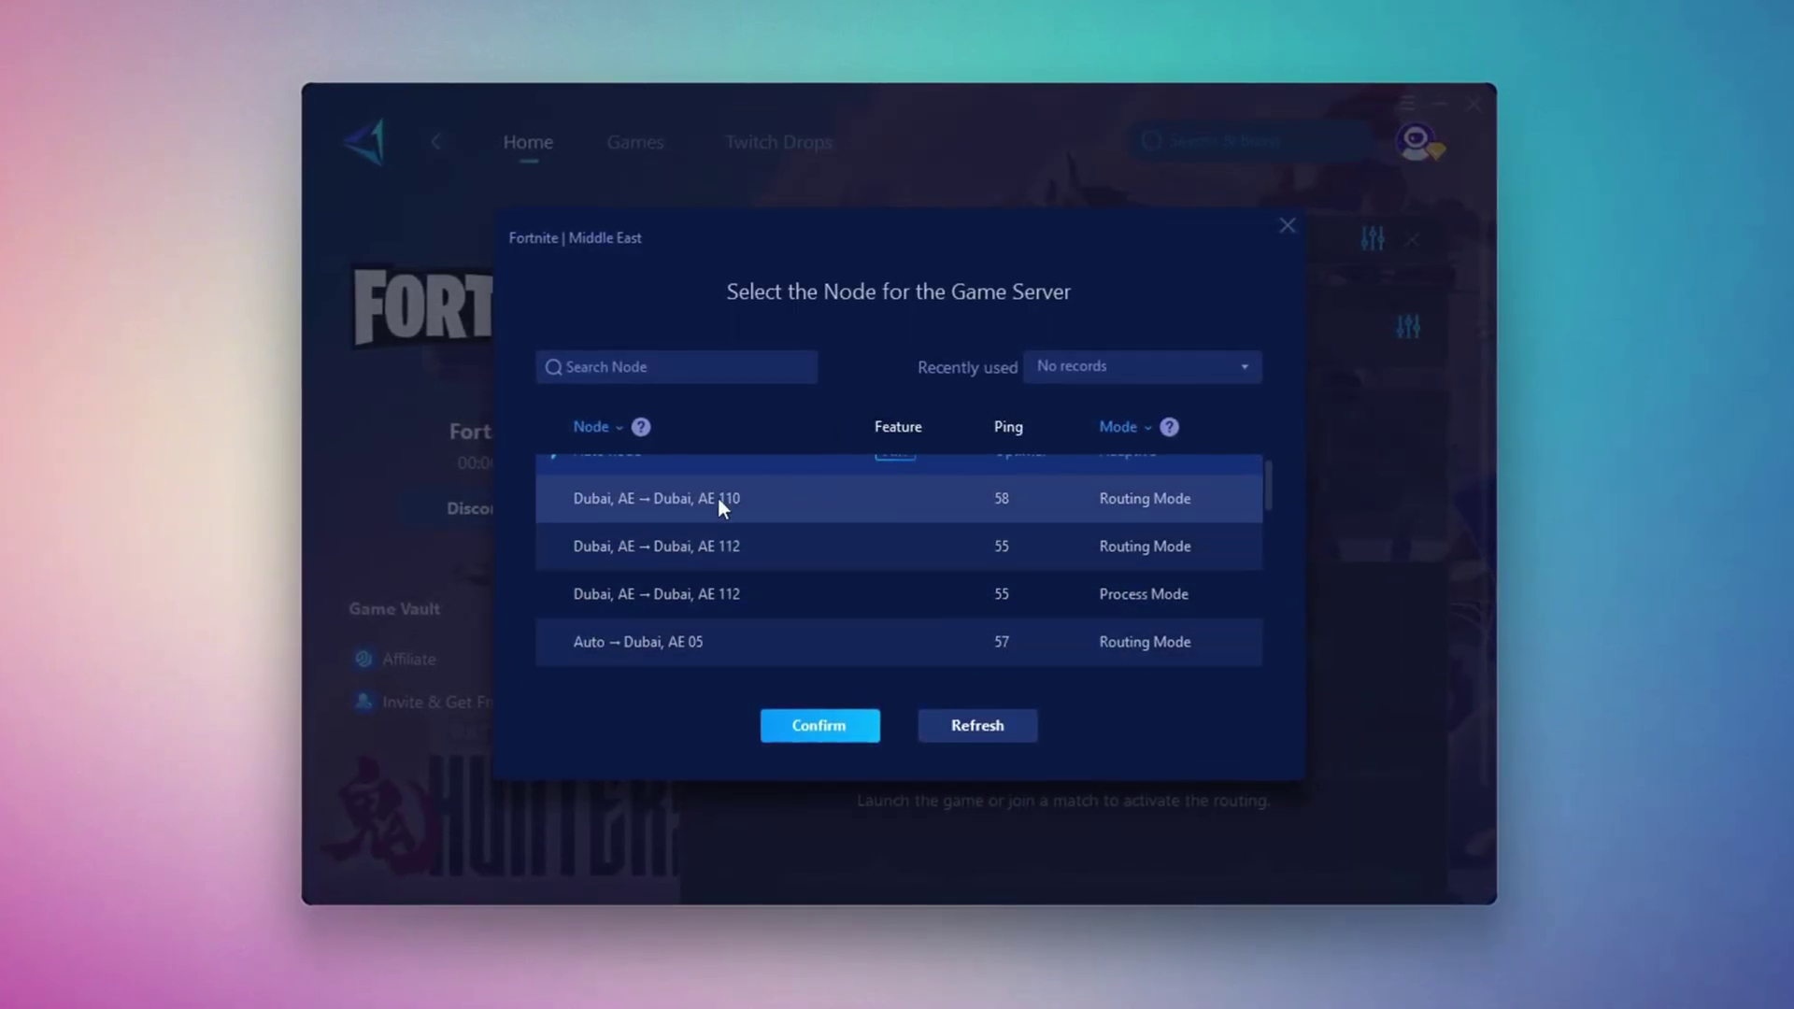
pyautogui.scroll(1, 1000, 570)
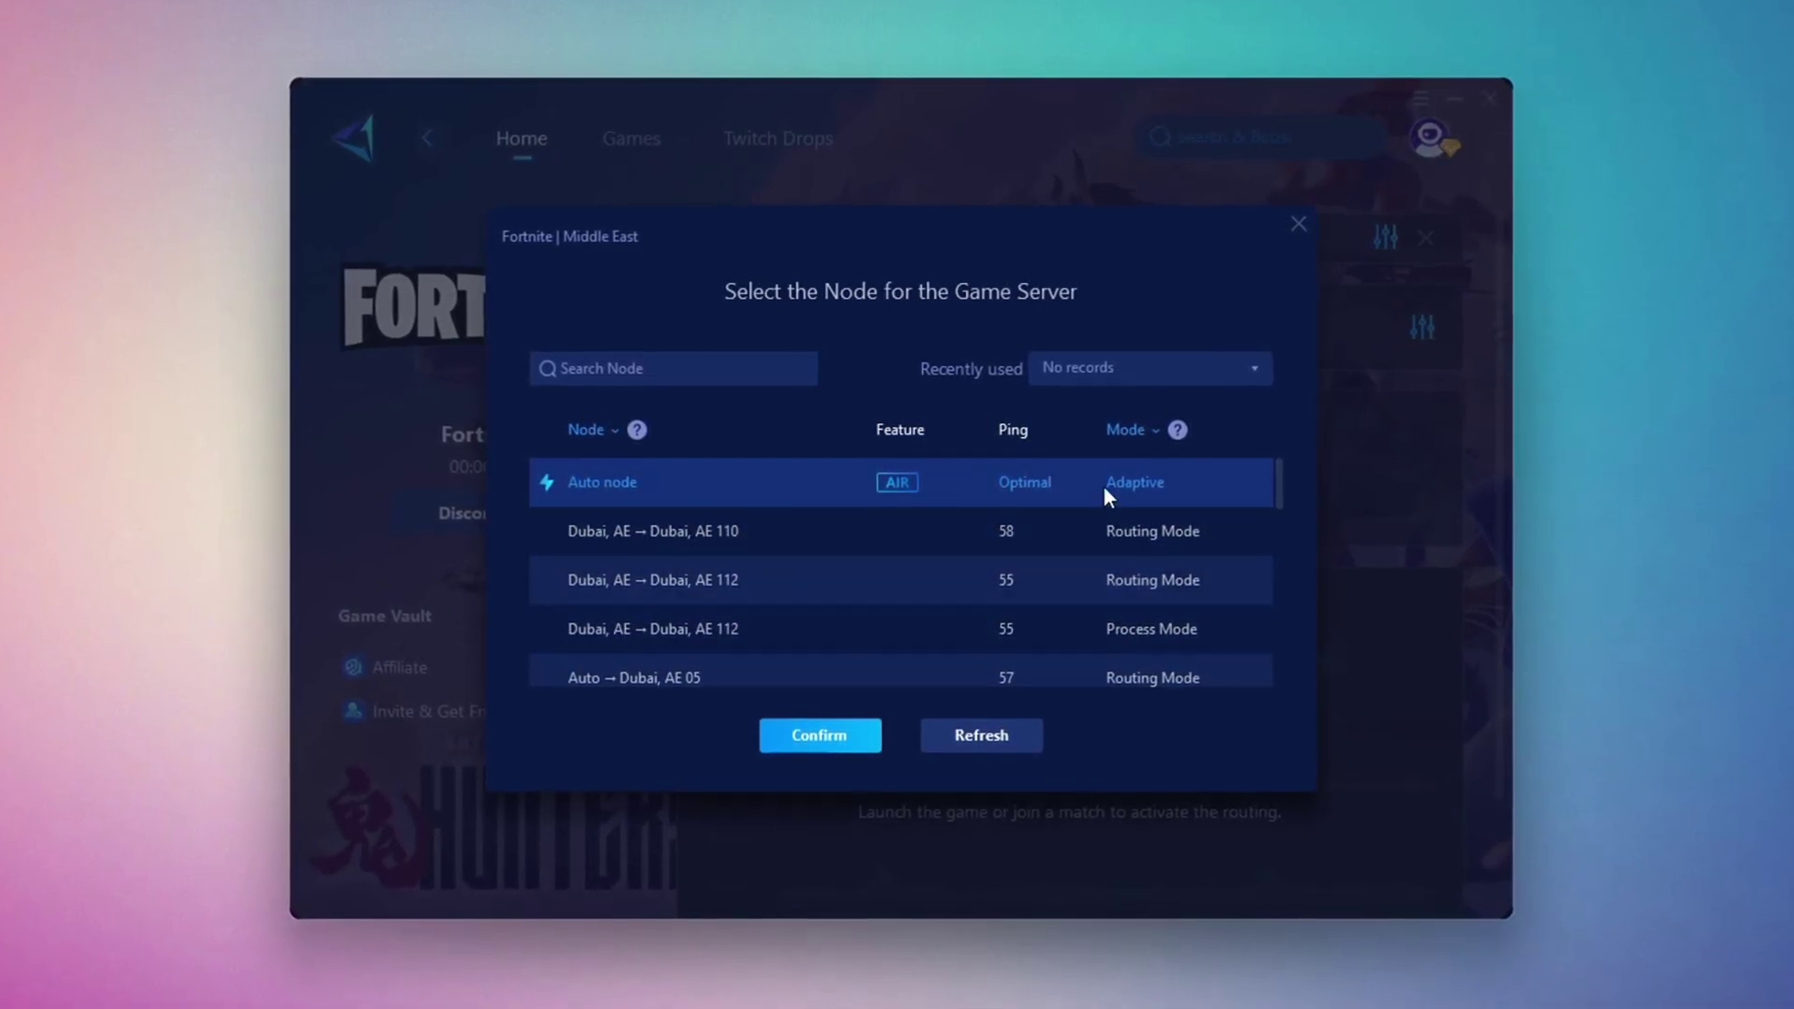
# Keep GearUp Booster on the Auto node, leave it, and browse into the 3-Filter Keys Setter folder.
pyautogui.click(1298, 224)
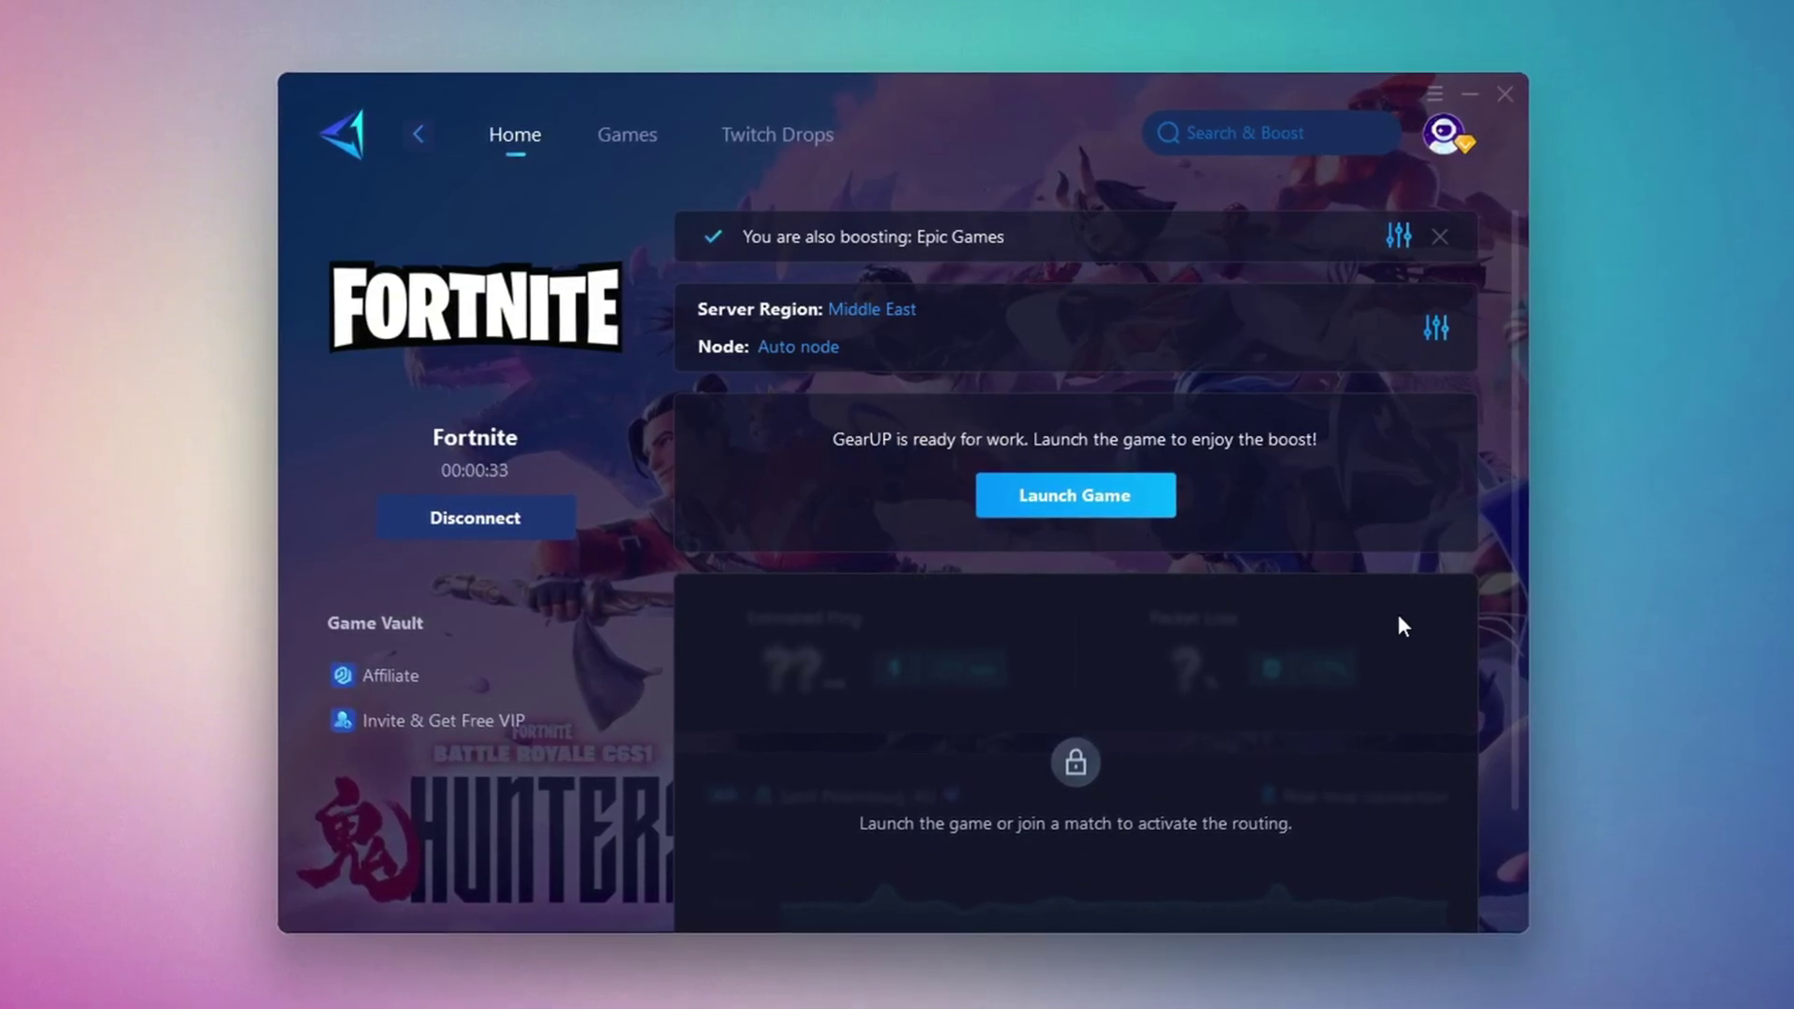
pyautogui.click(1516, 92)
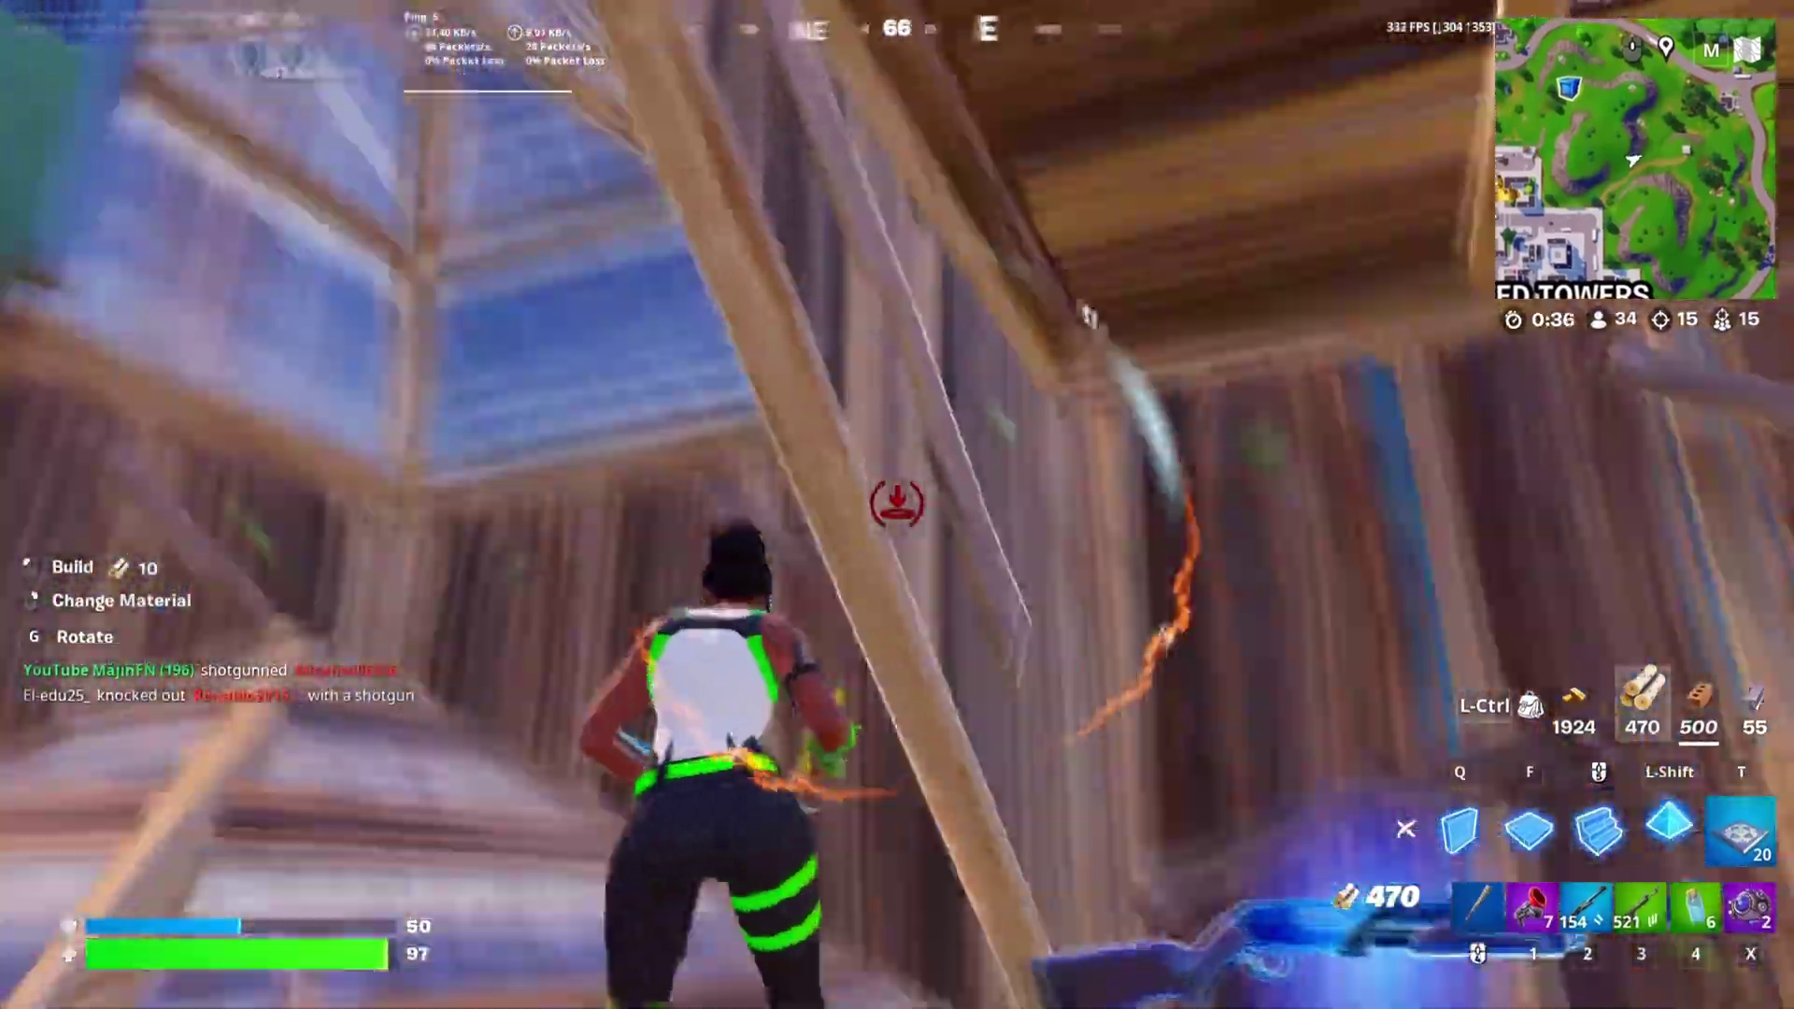
pyautogui.press('2')
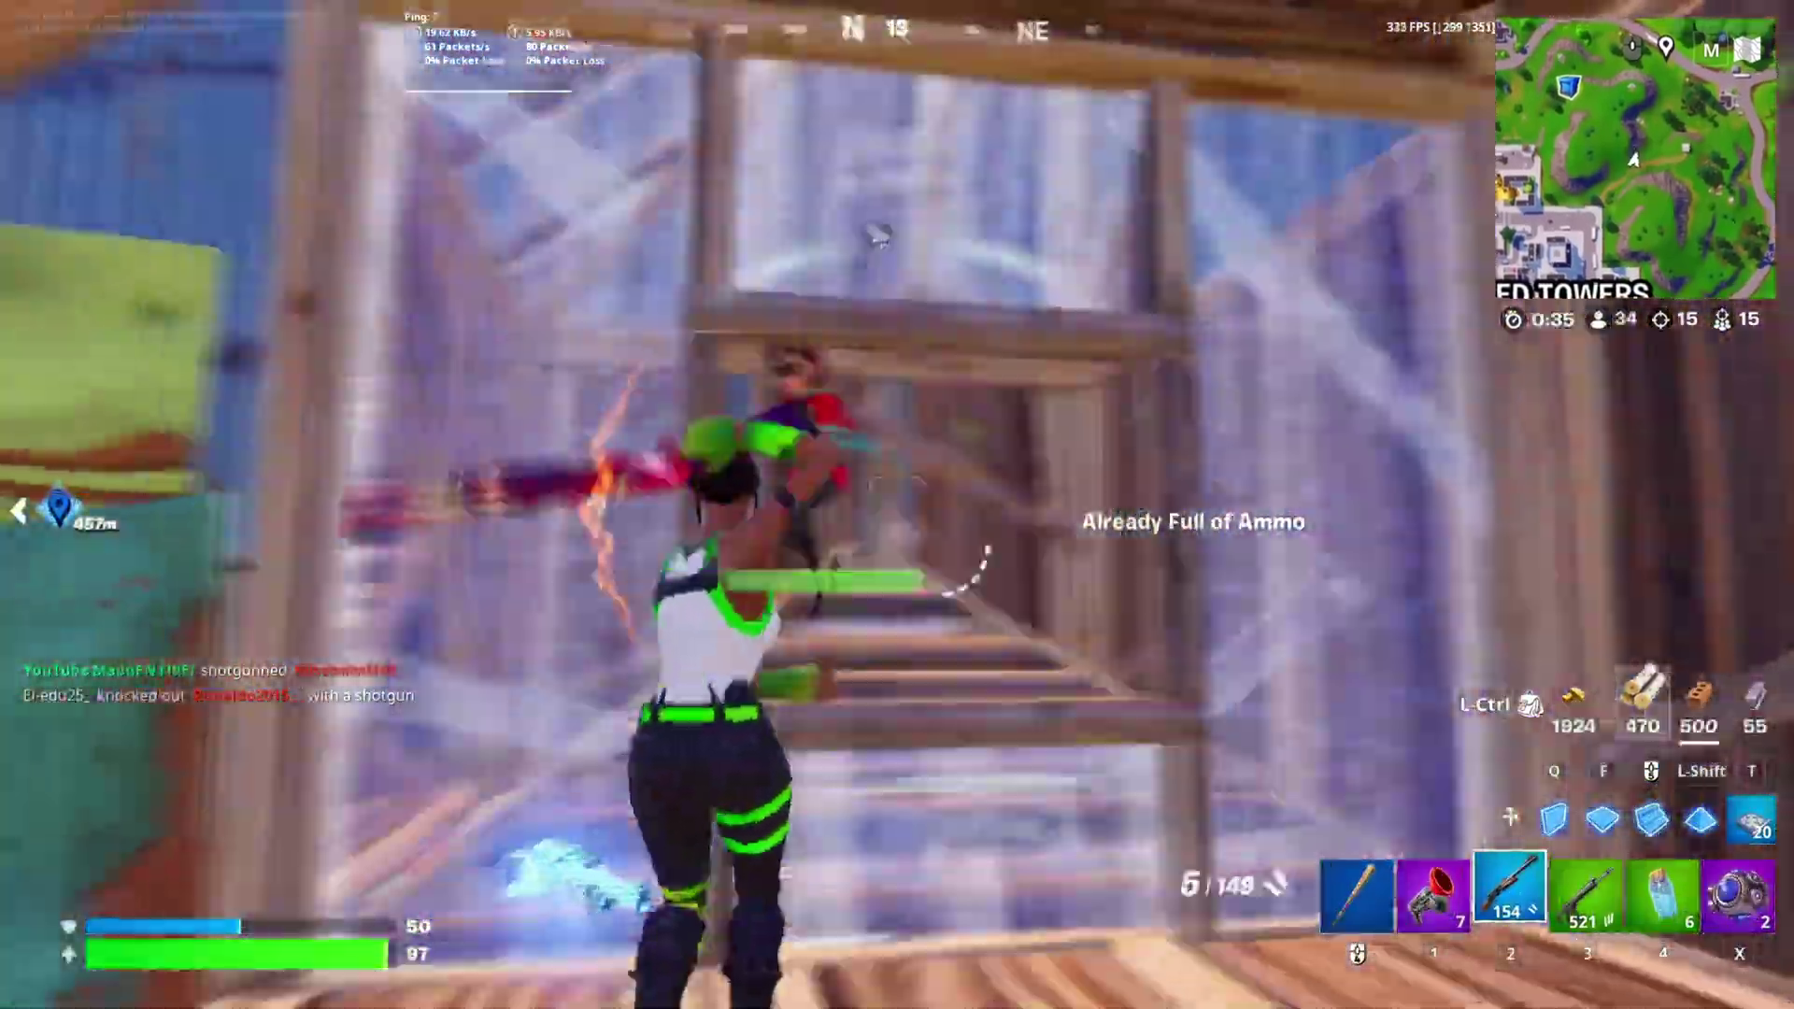
pyautogui.click(898, 505)
pyautogui.click(897, 505)
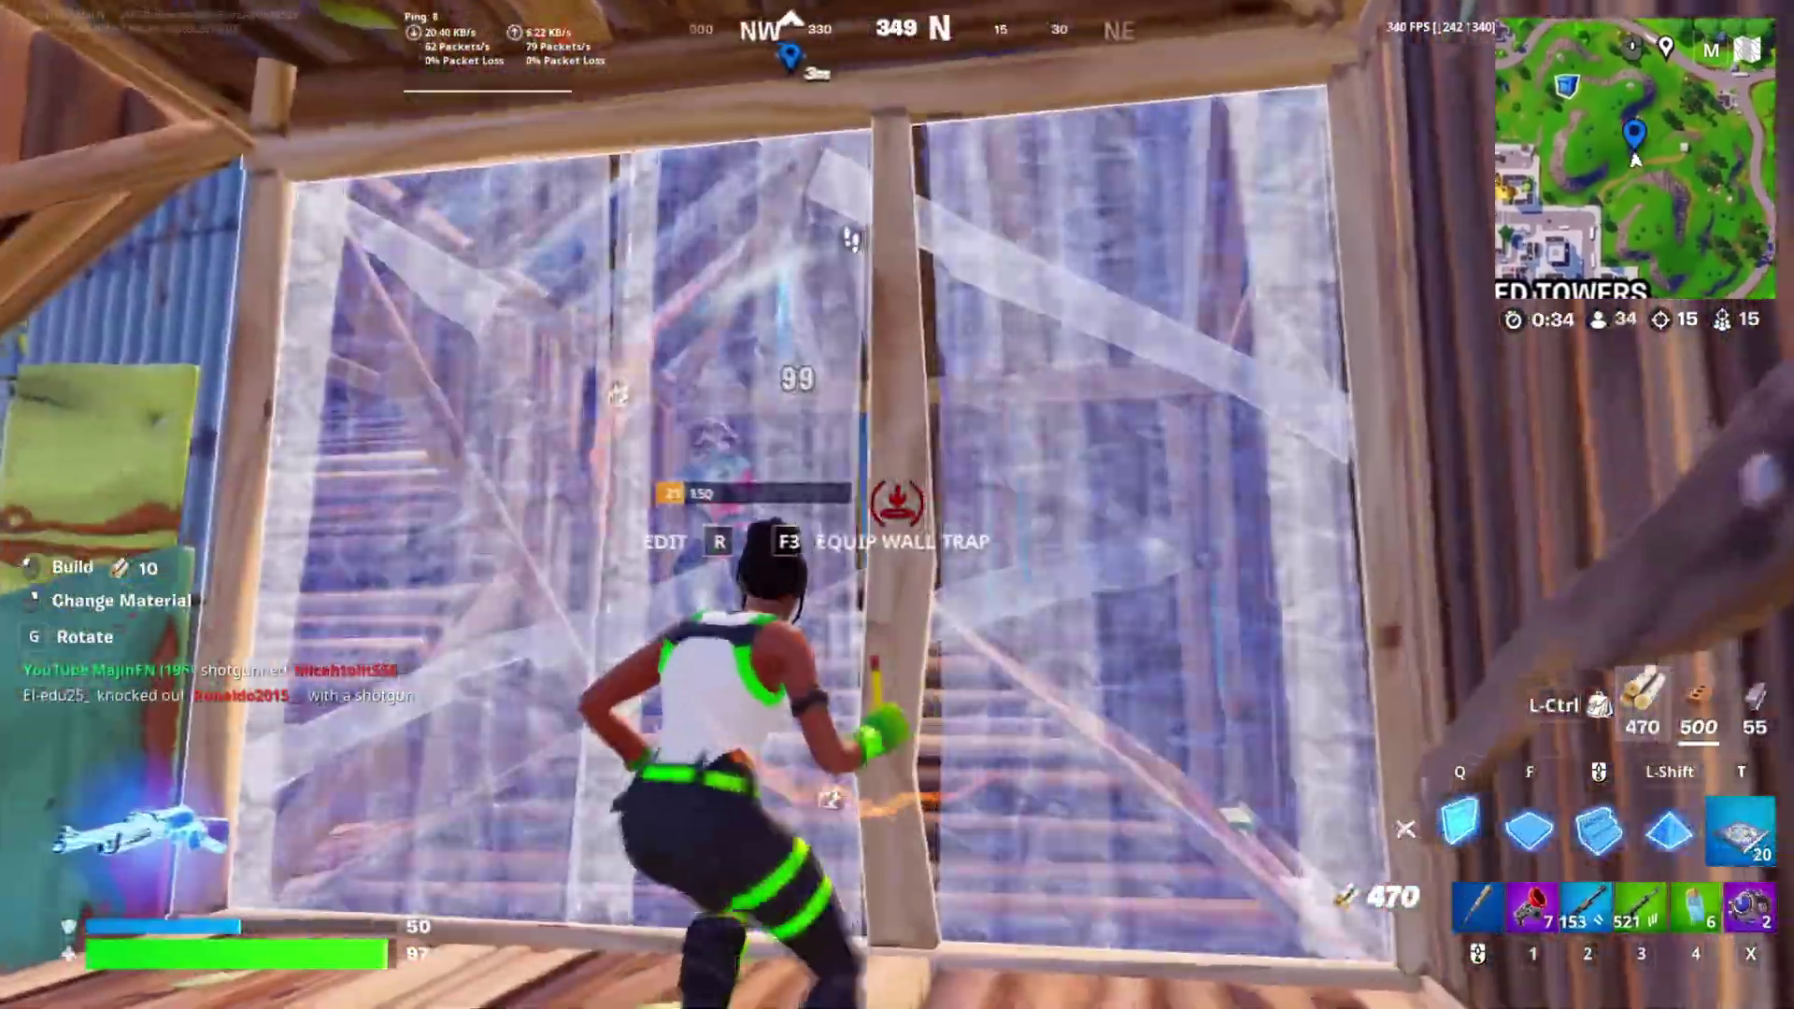
pyautogui.press('3')
pyautogui.click(897, 505)
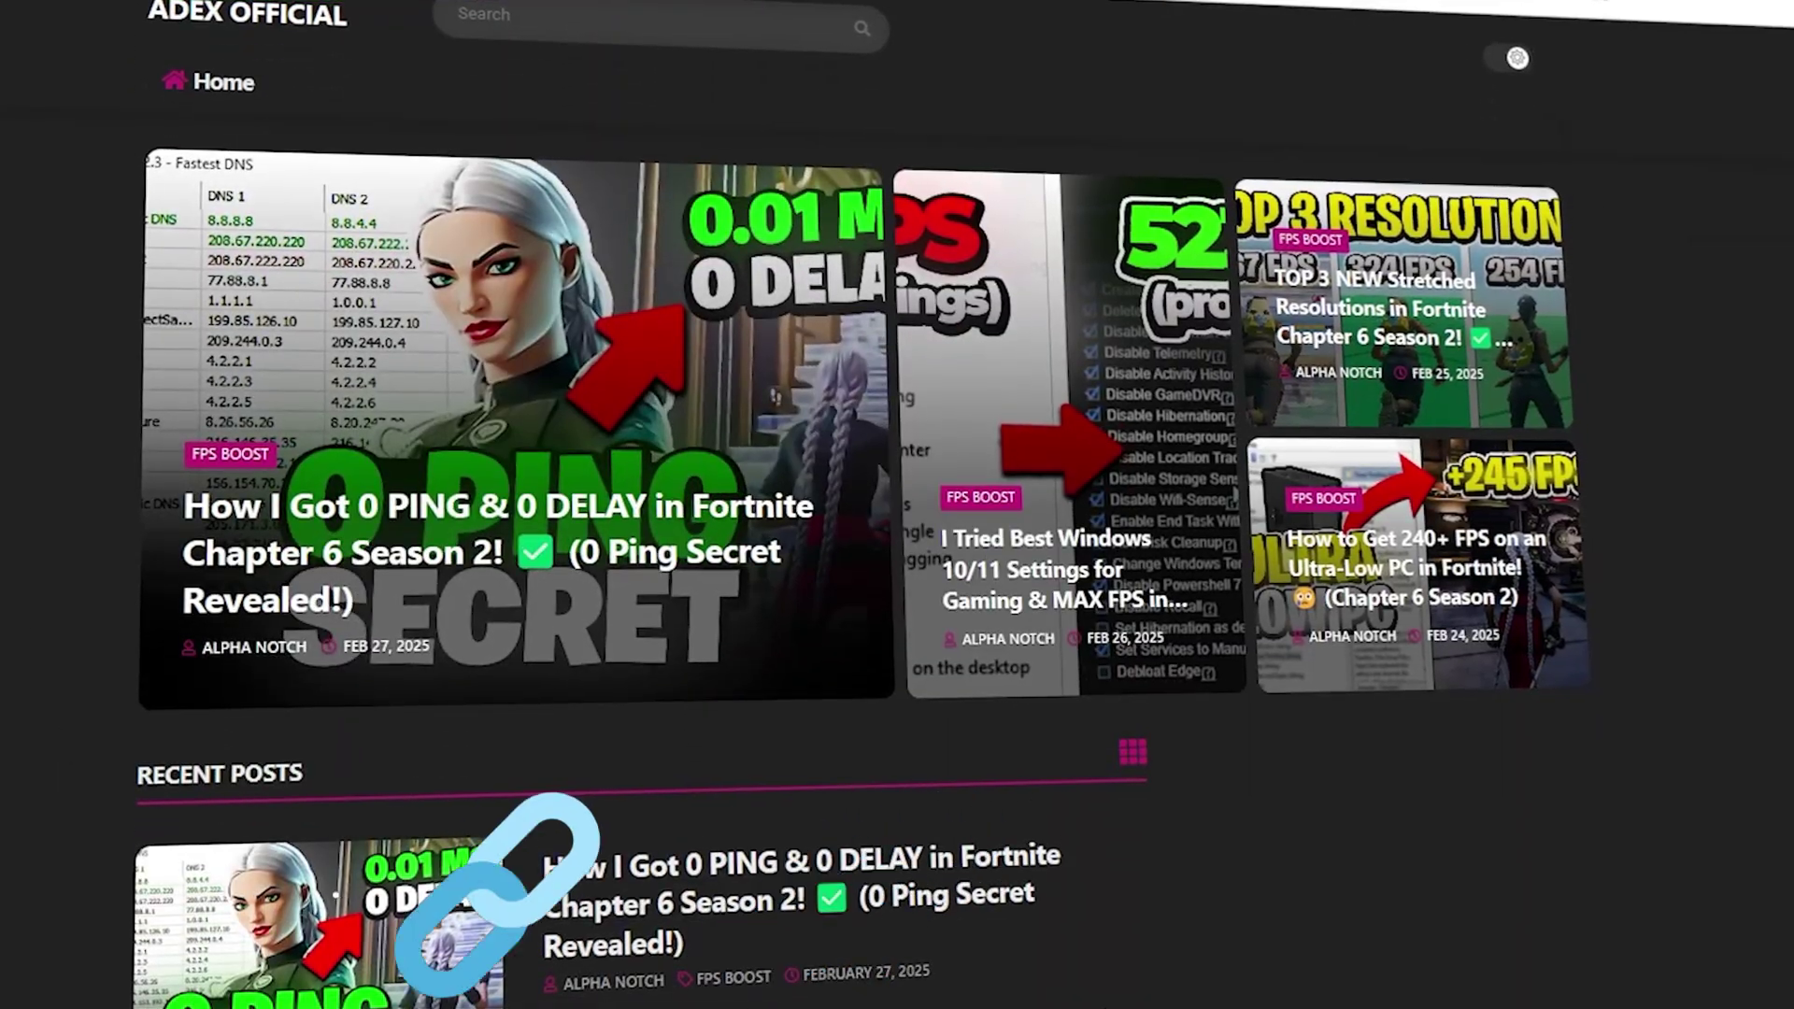
pyautogui.scroll(-5, 897, 504)
pyautogui.scroll(-7, 626, 561)
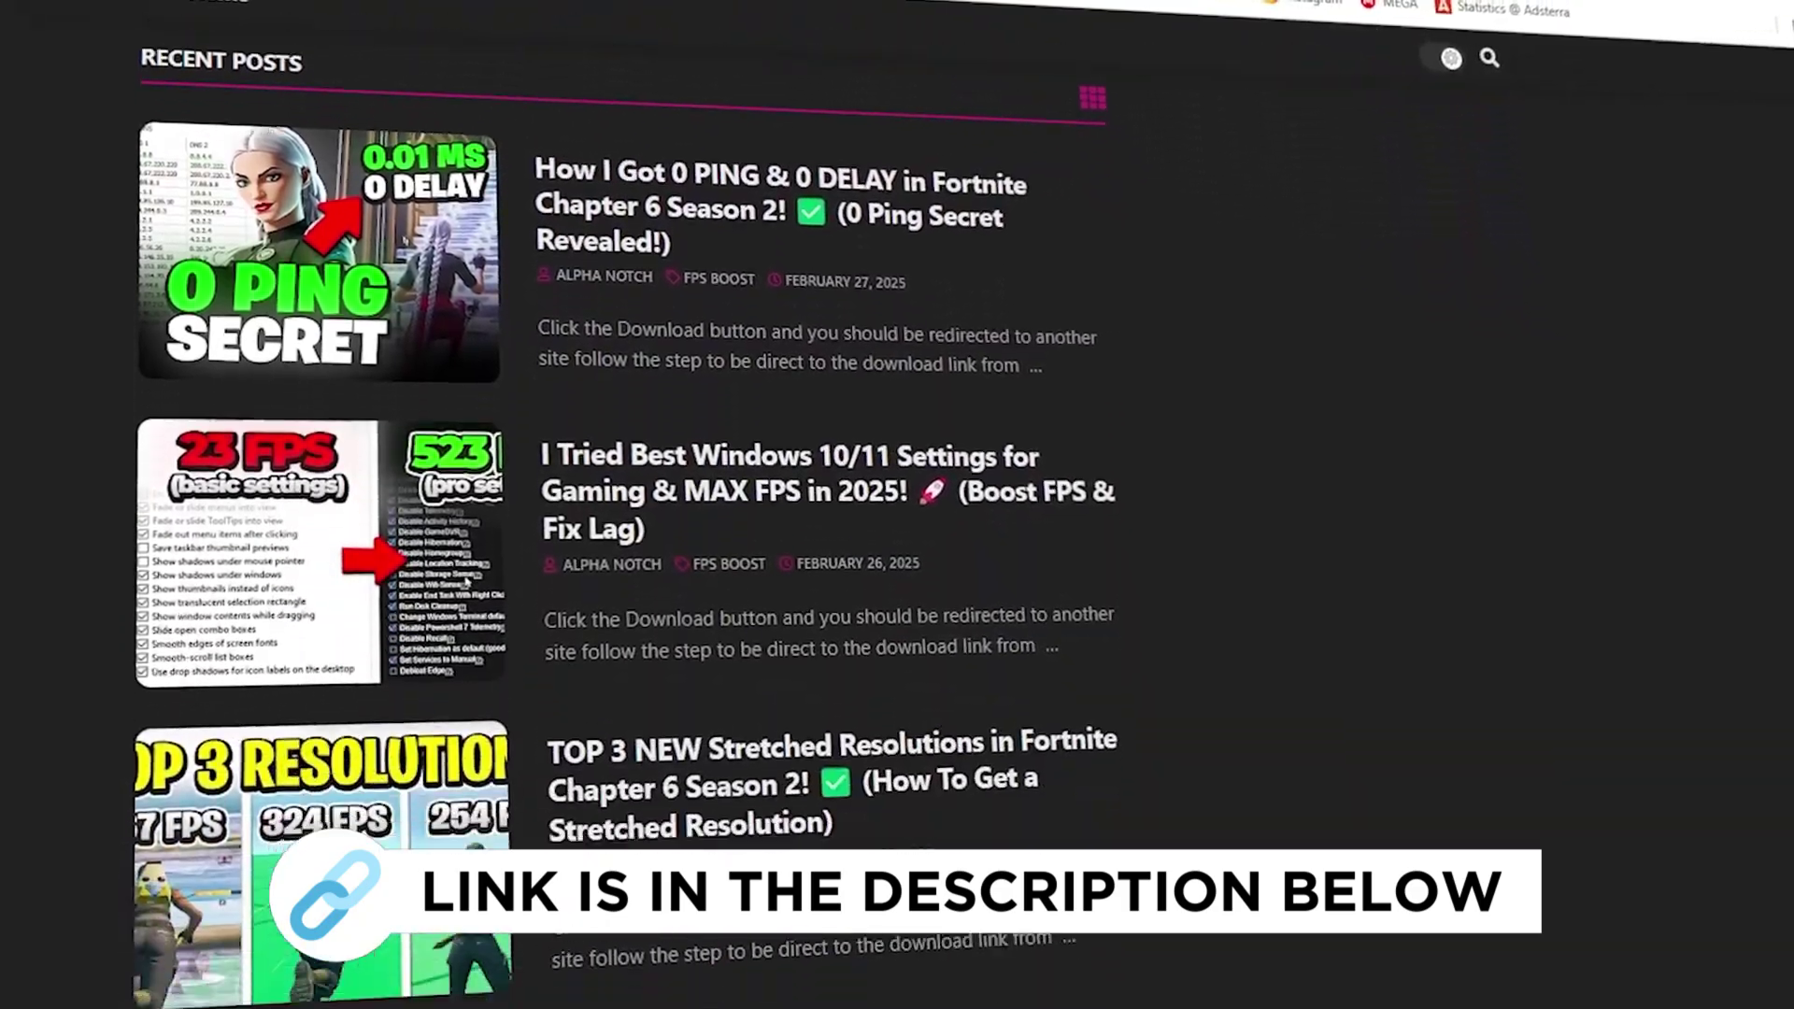
pyautogui.scroll(-3, 626, 561)
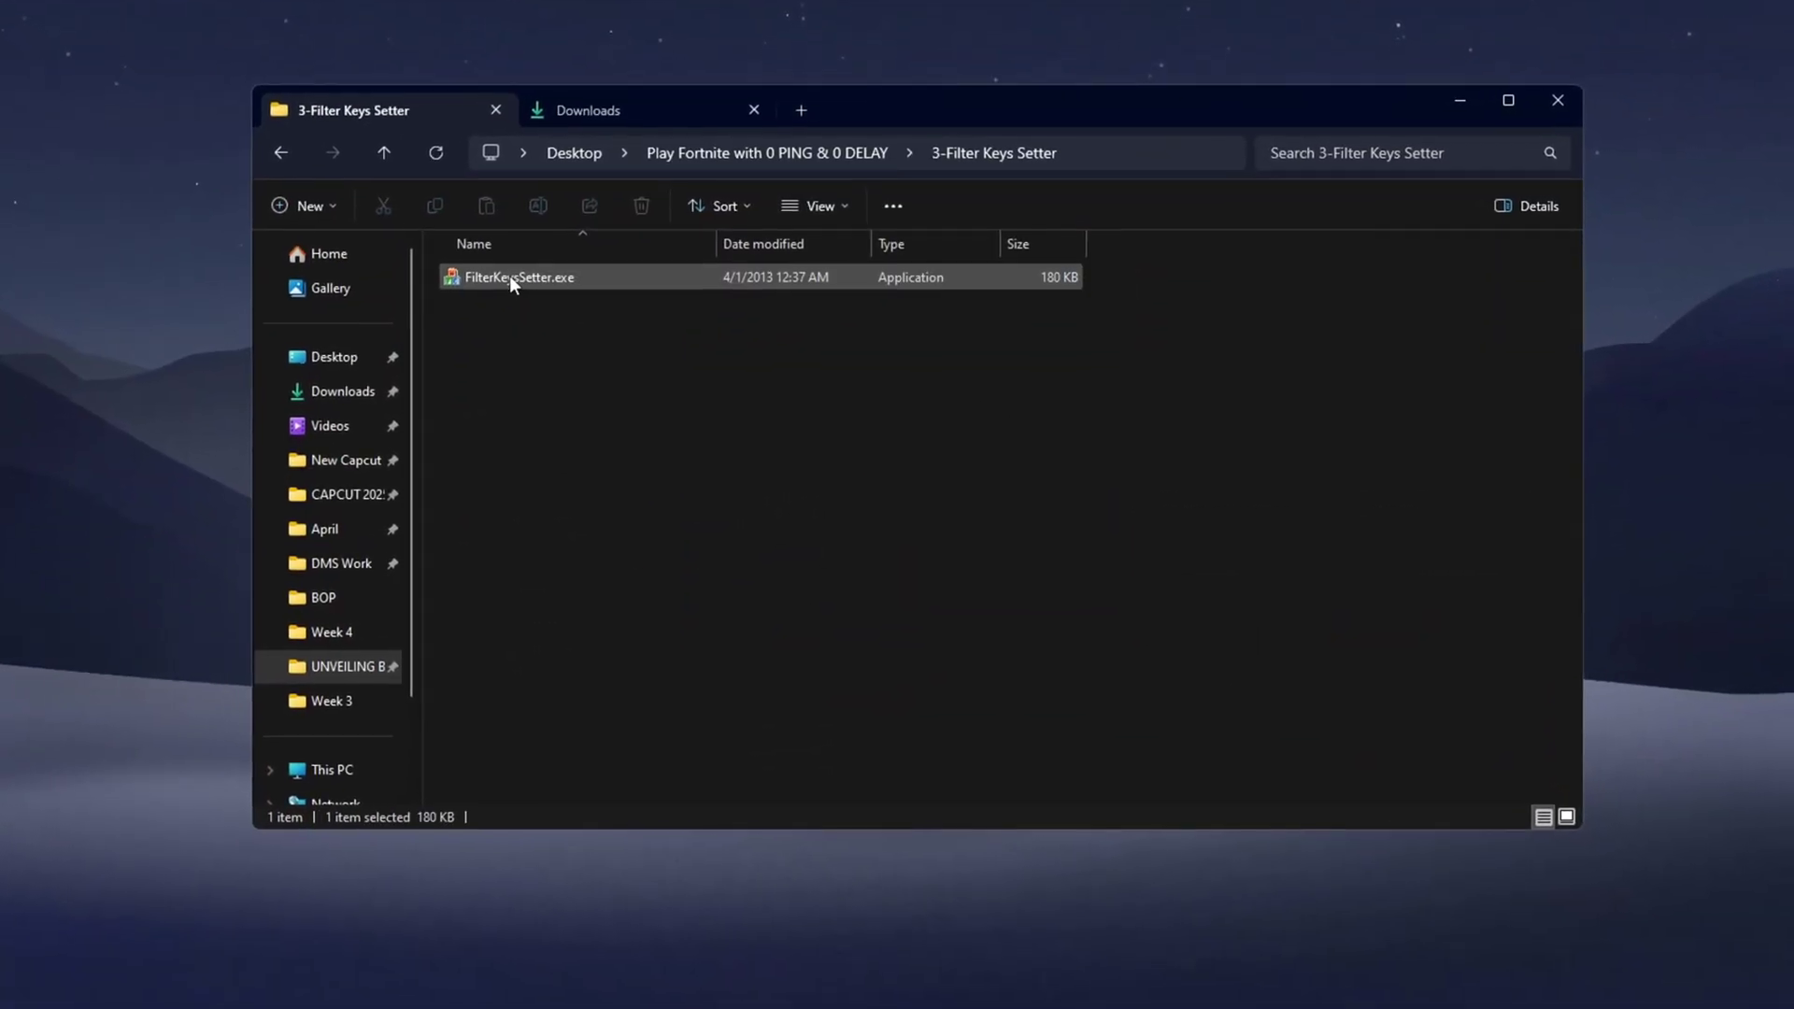
# Run FilterKeysSetter.exe with Ignore under 0, Repeat delay 130, Repeat rate 10 ms, saved to registry.
pyautogui.doubleClick(508, 277)
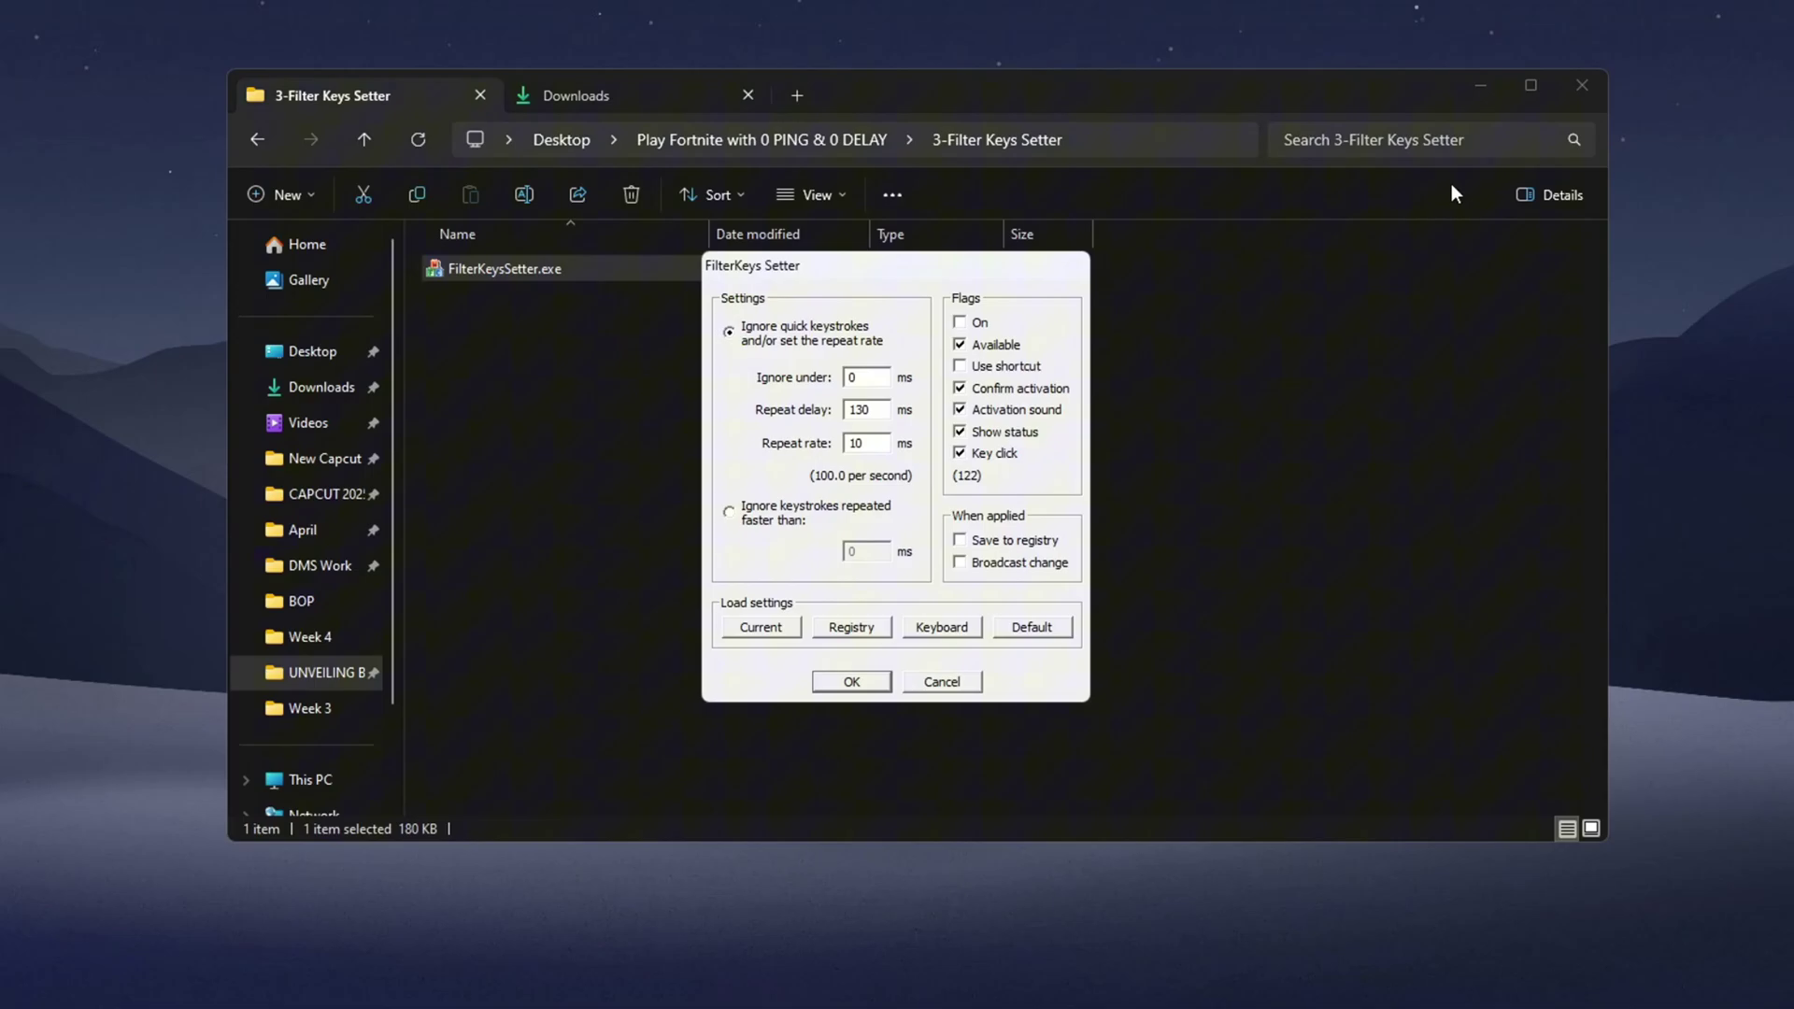
pyautogui.click(1460, 100)
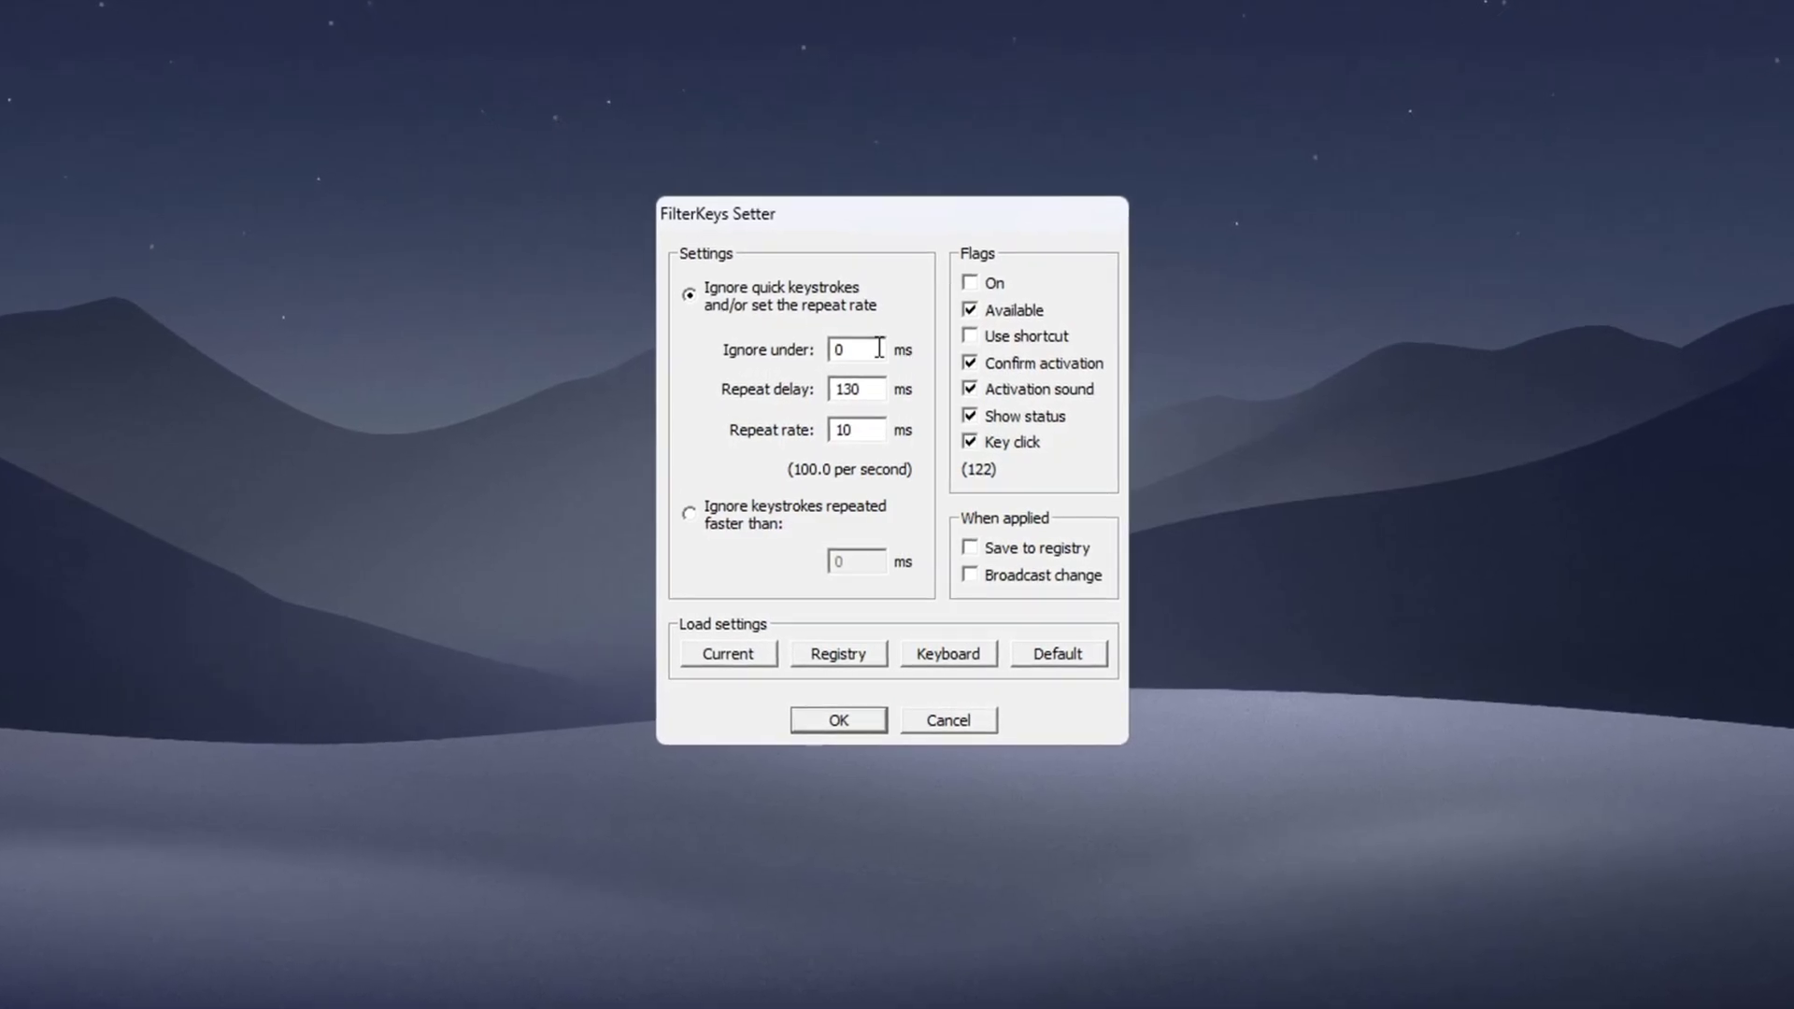
pyautogui.doubleClick(846, 350)
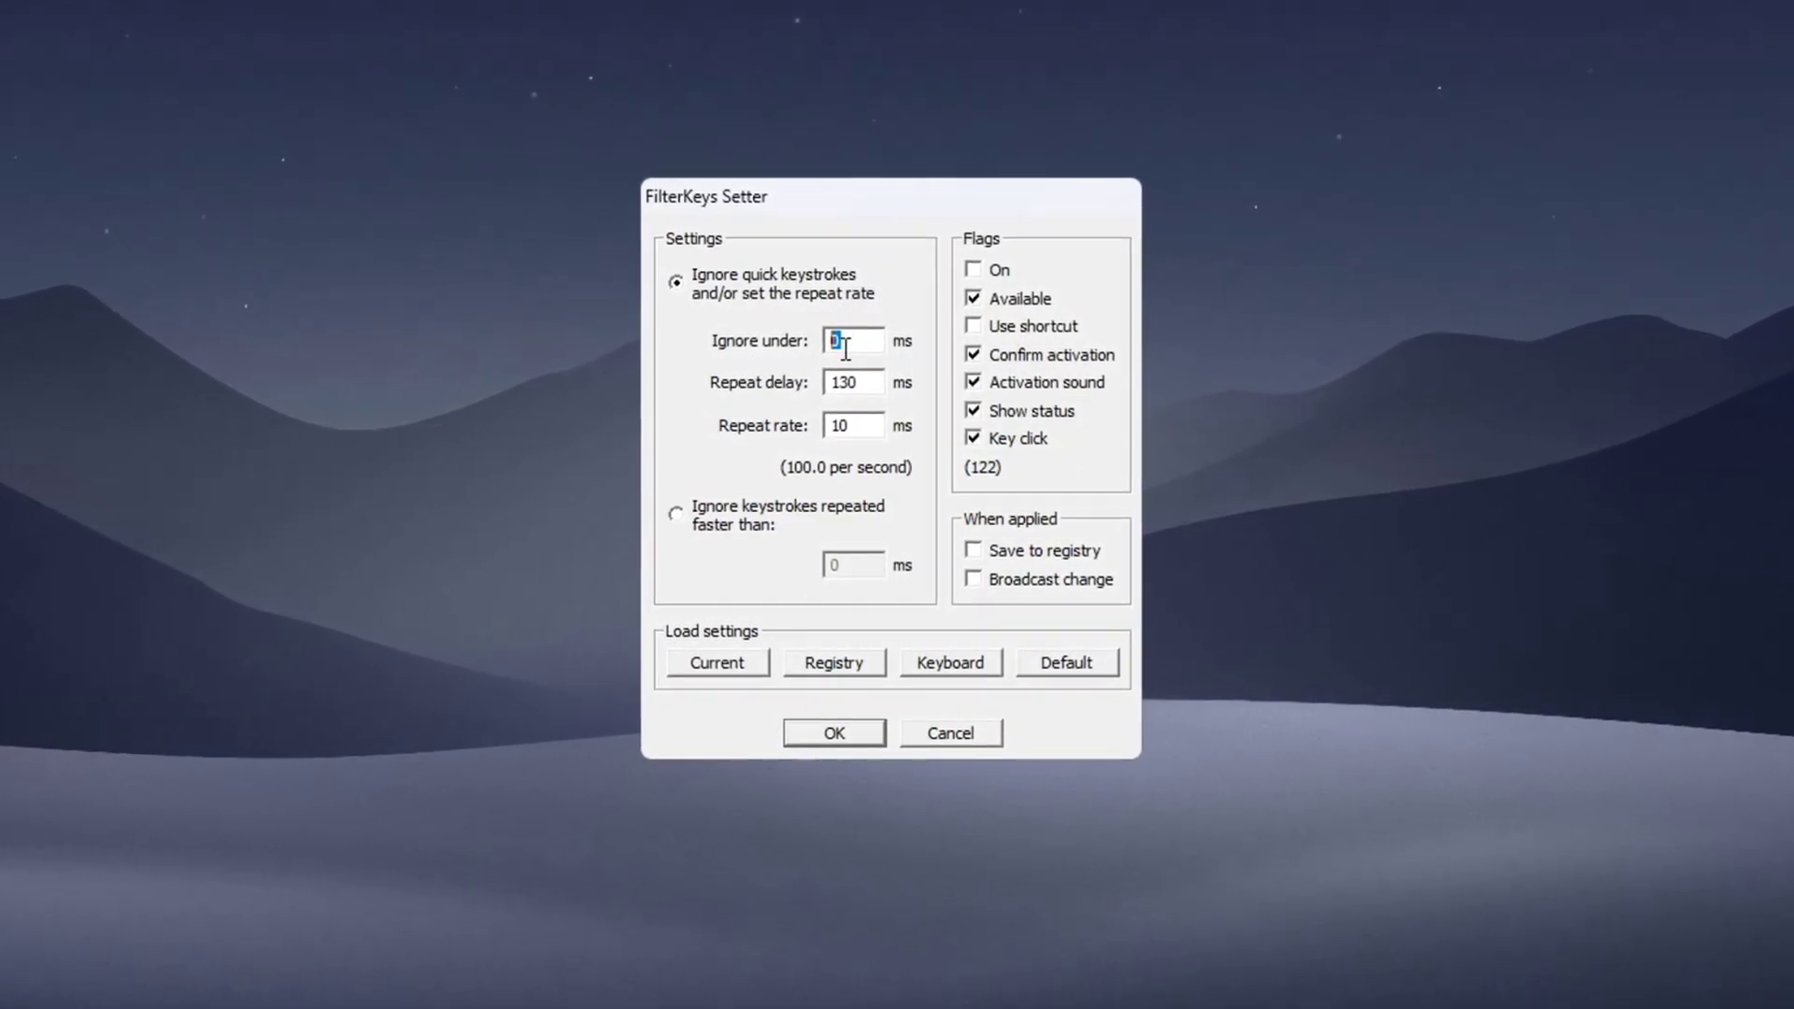
pyautogui.write('0')
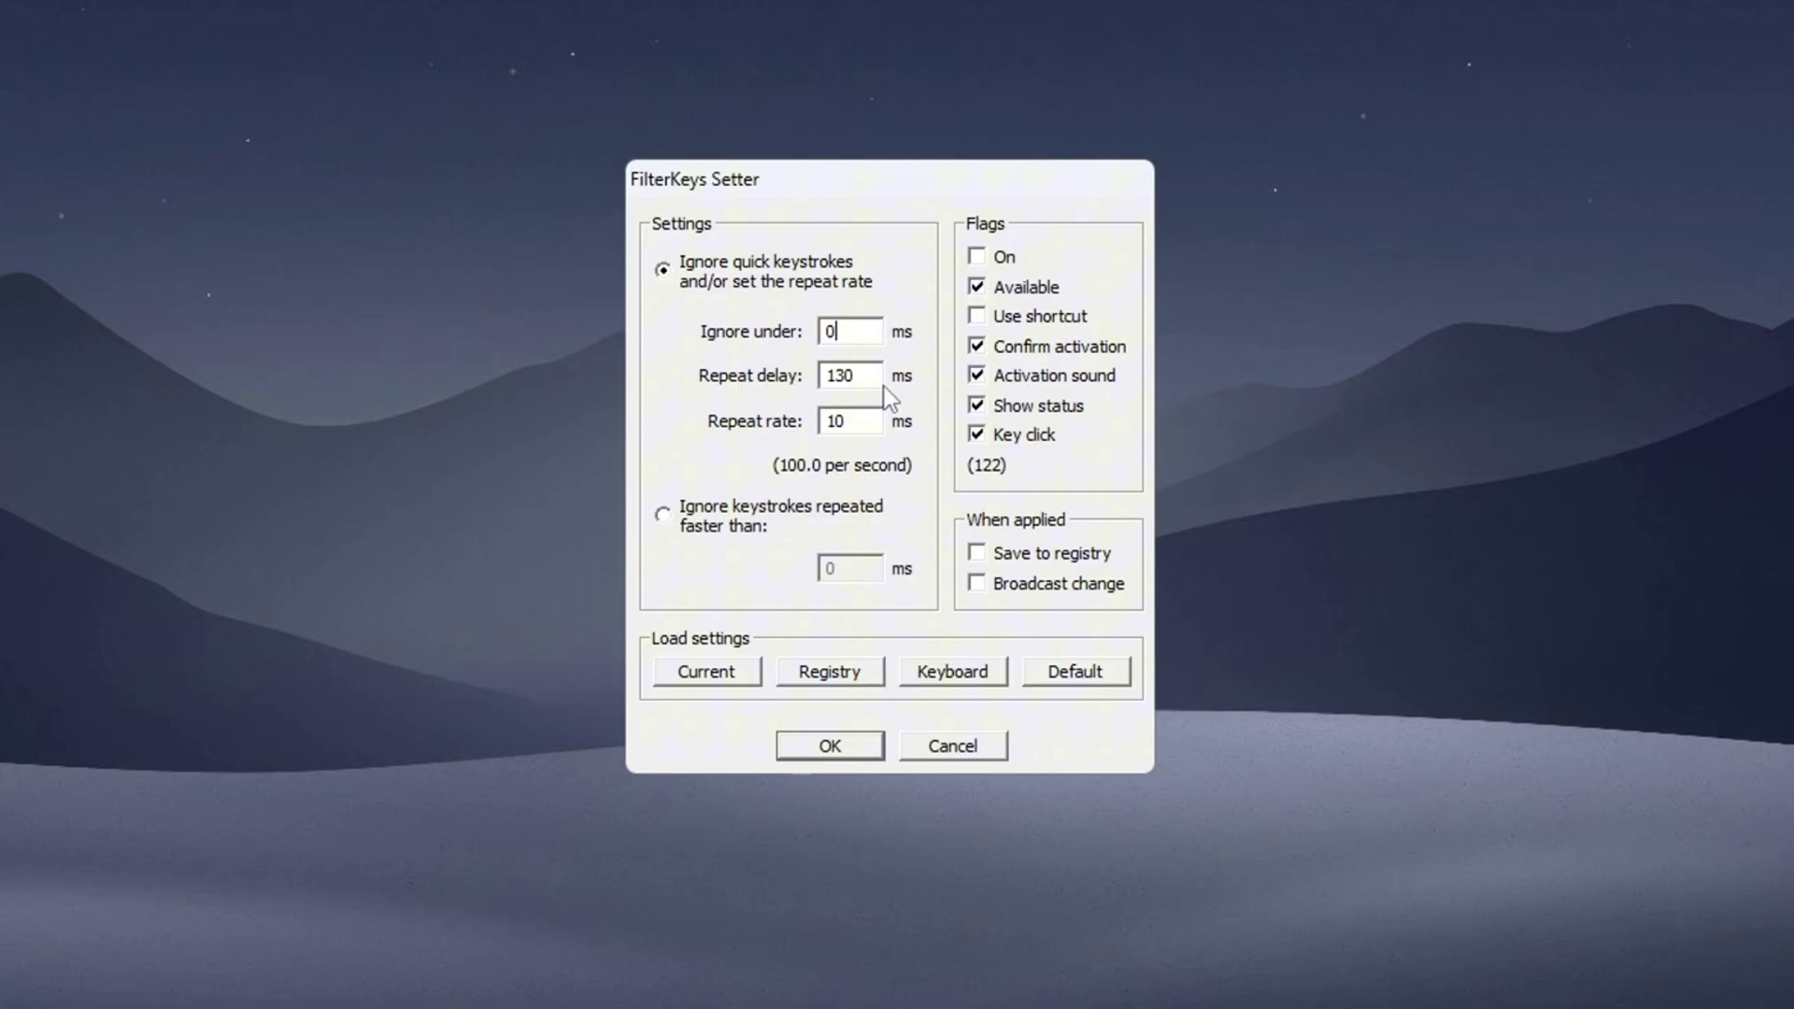
pyautogui.doubleClick(846, 376)
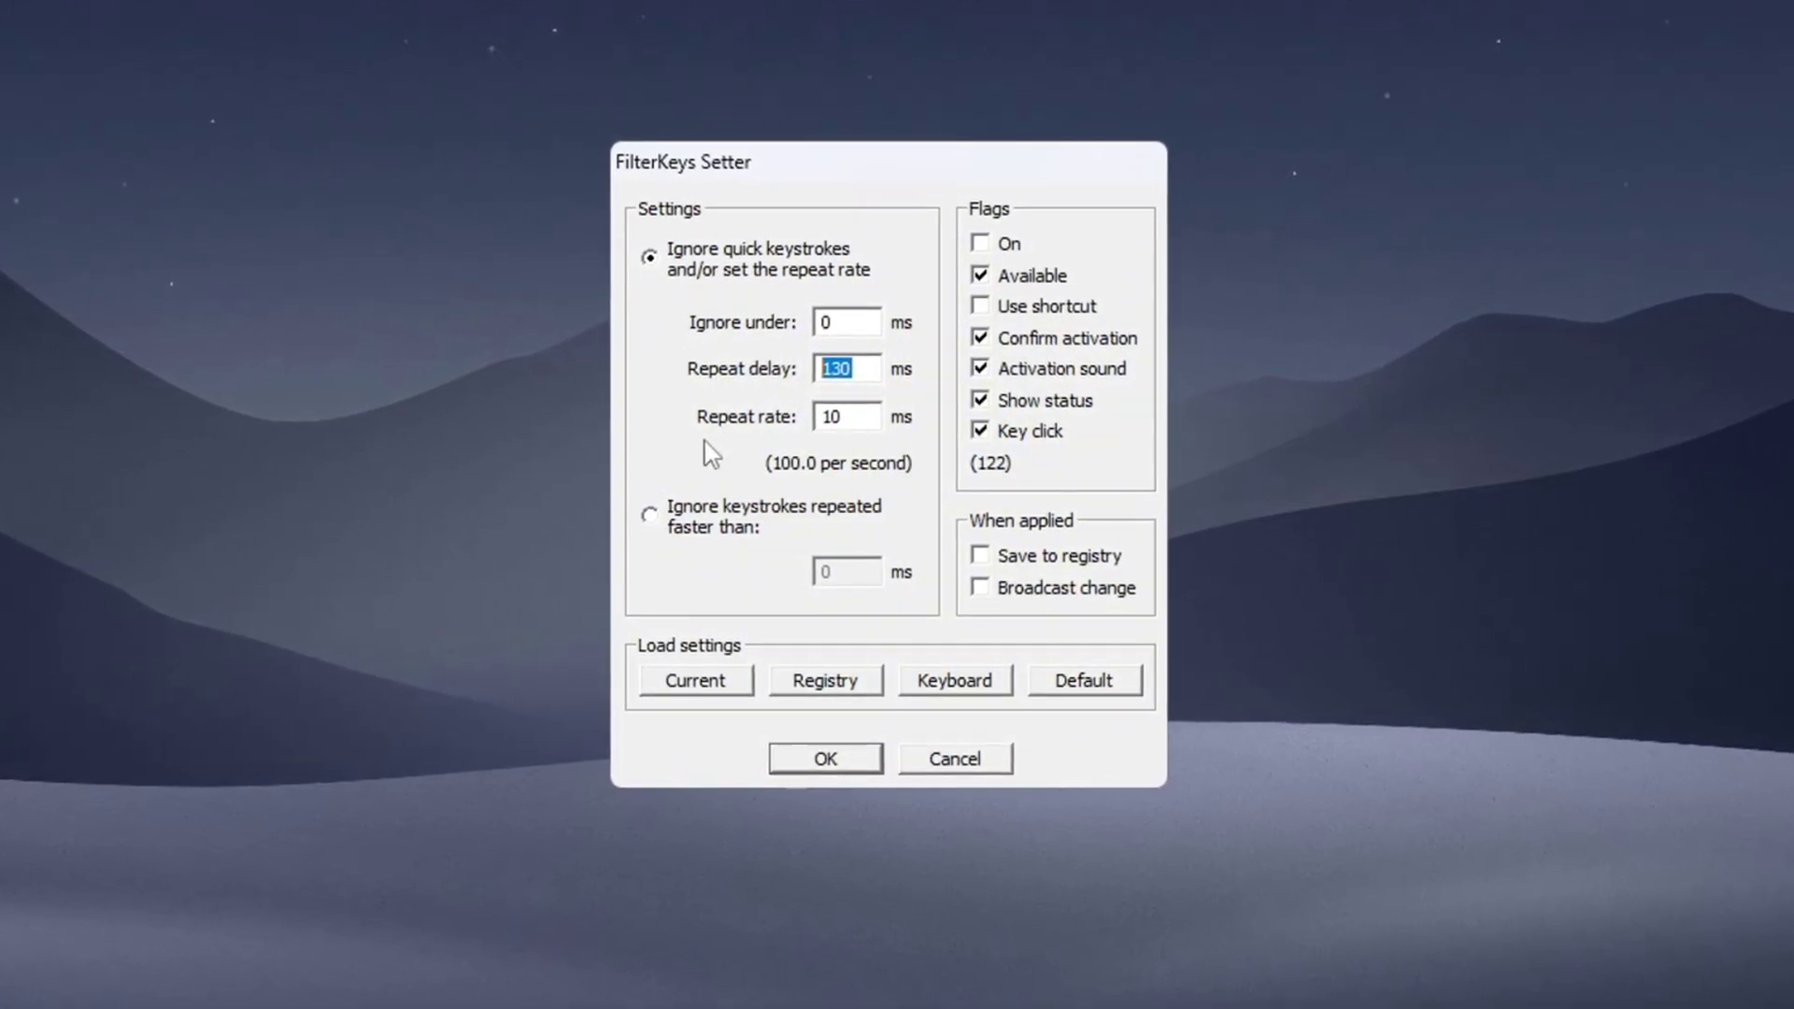
pyautogui.doubleClick(846, 417)
pyautogui.write('10')
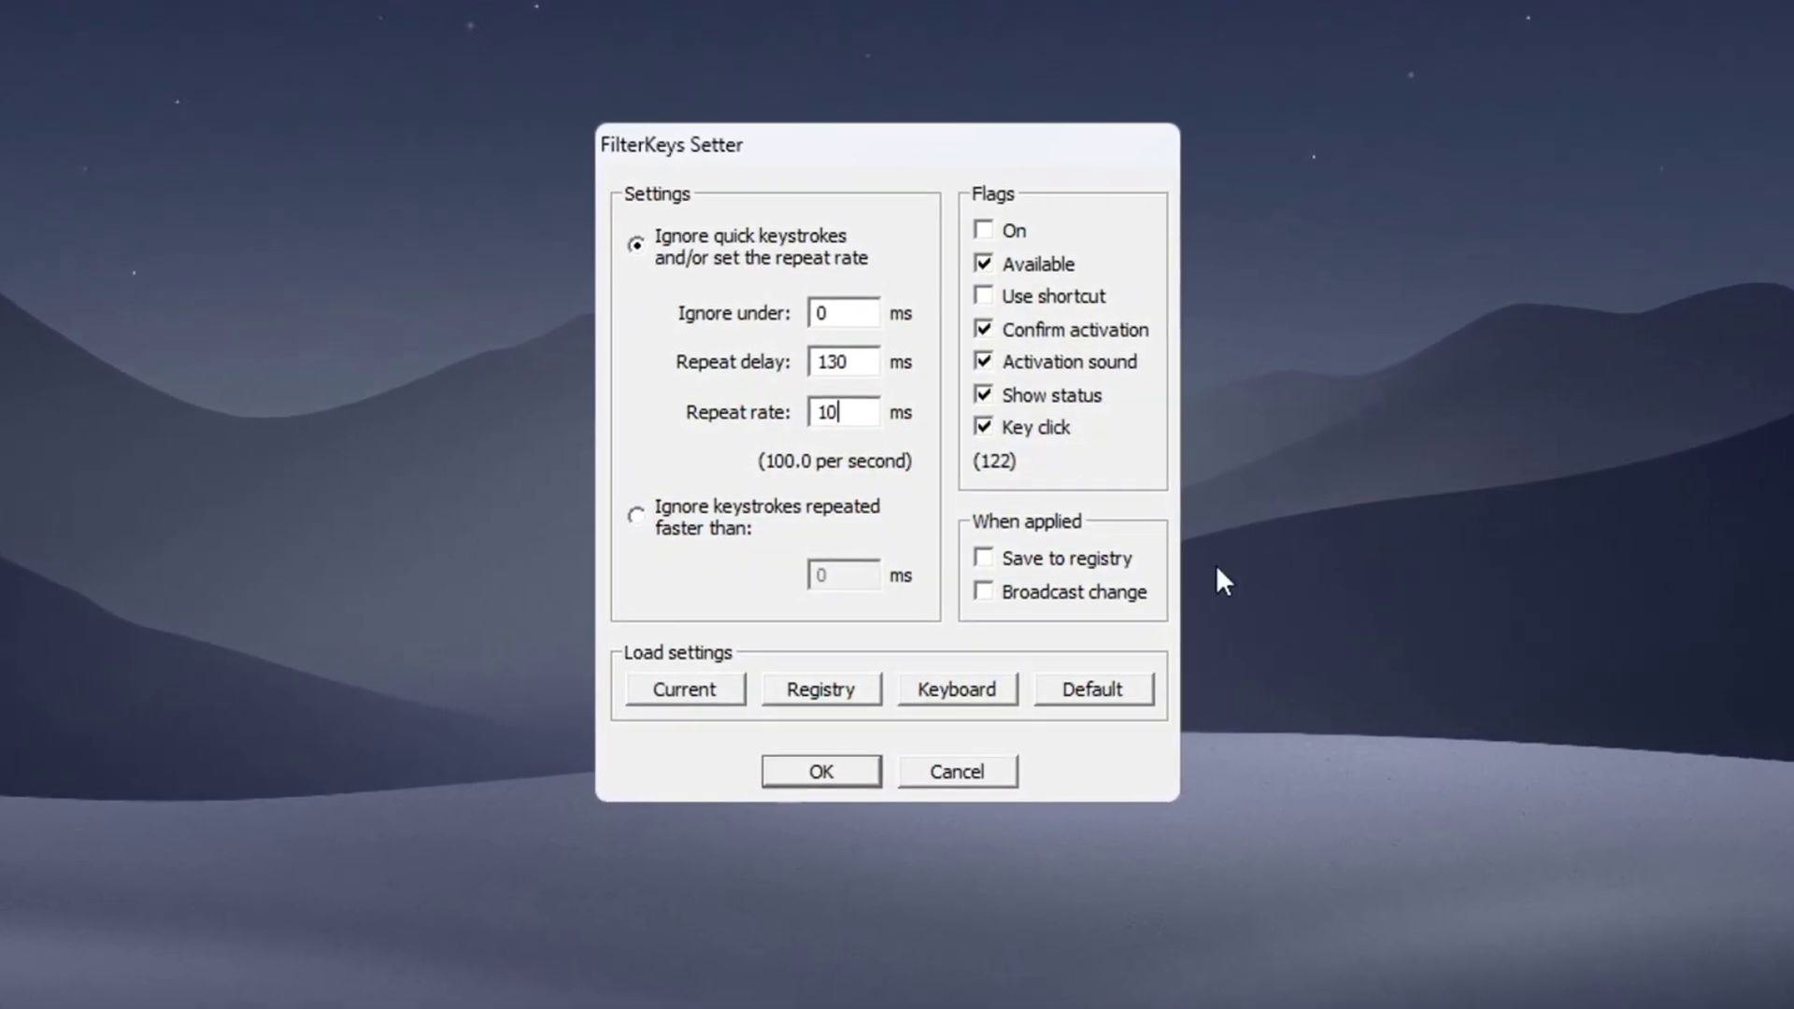
pyautogui.click(983, 559)
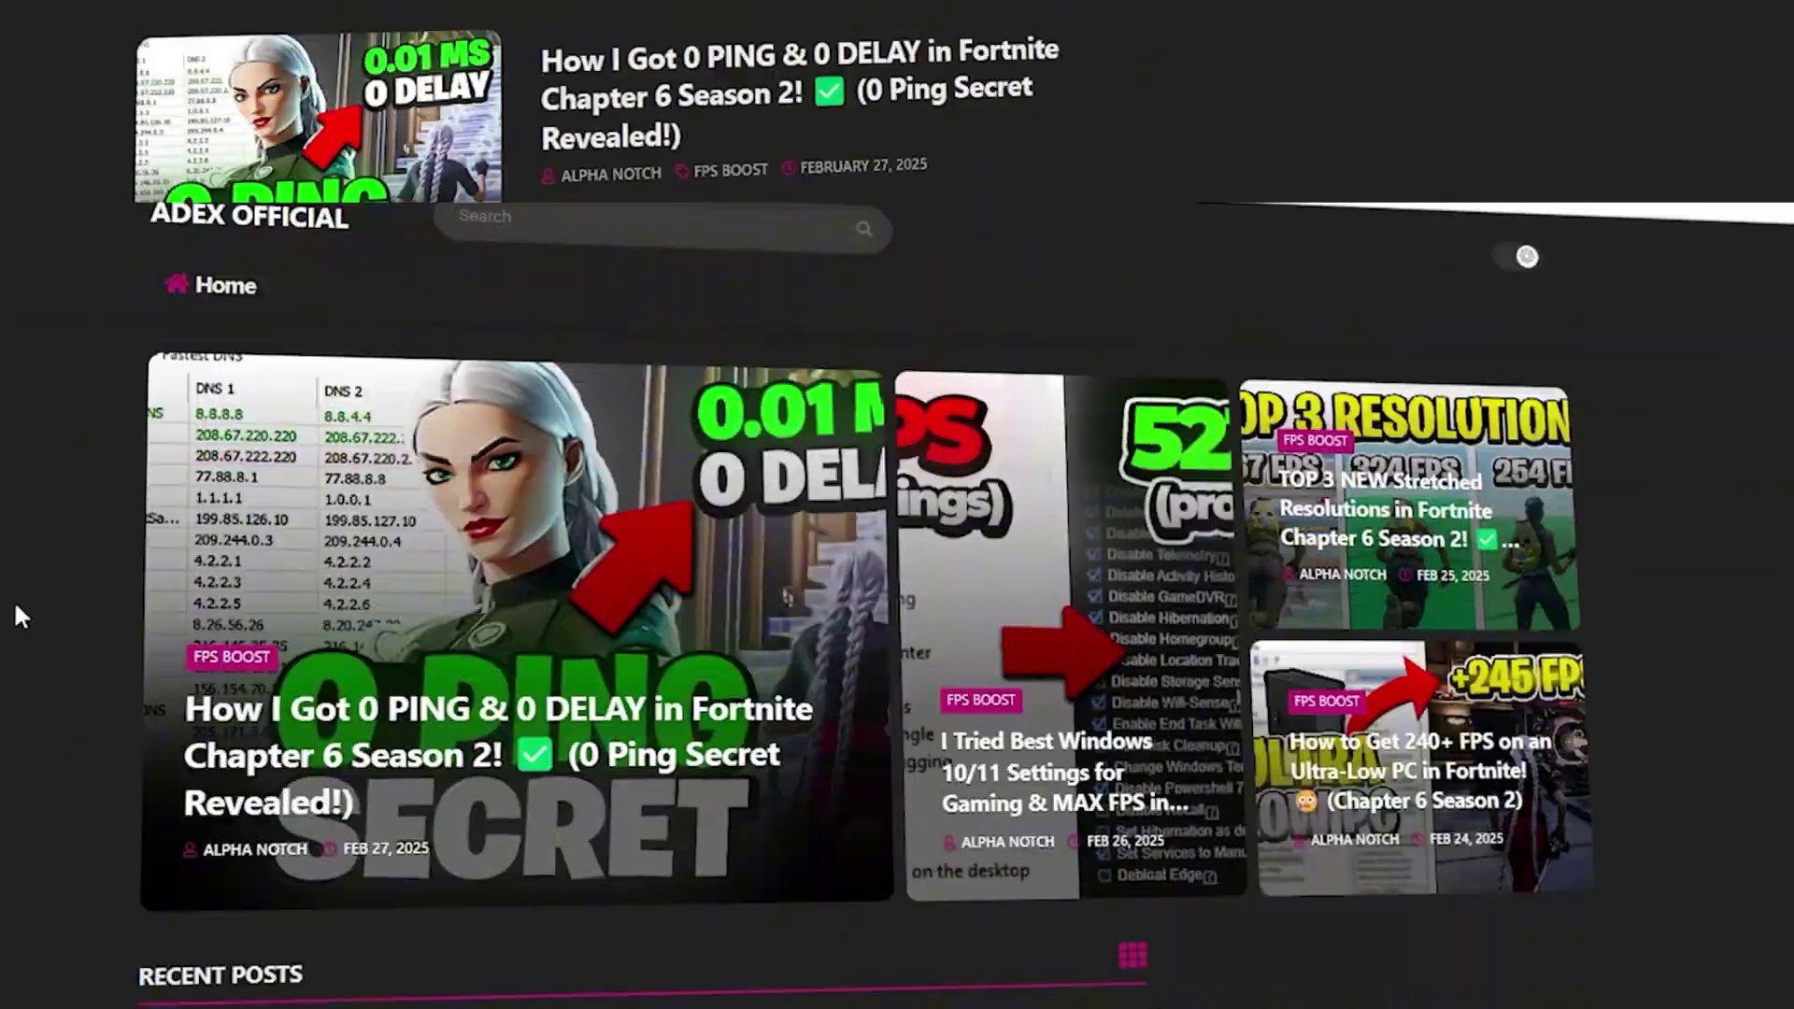
pyautogui.scroll(-5, 17, 617)
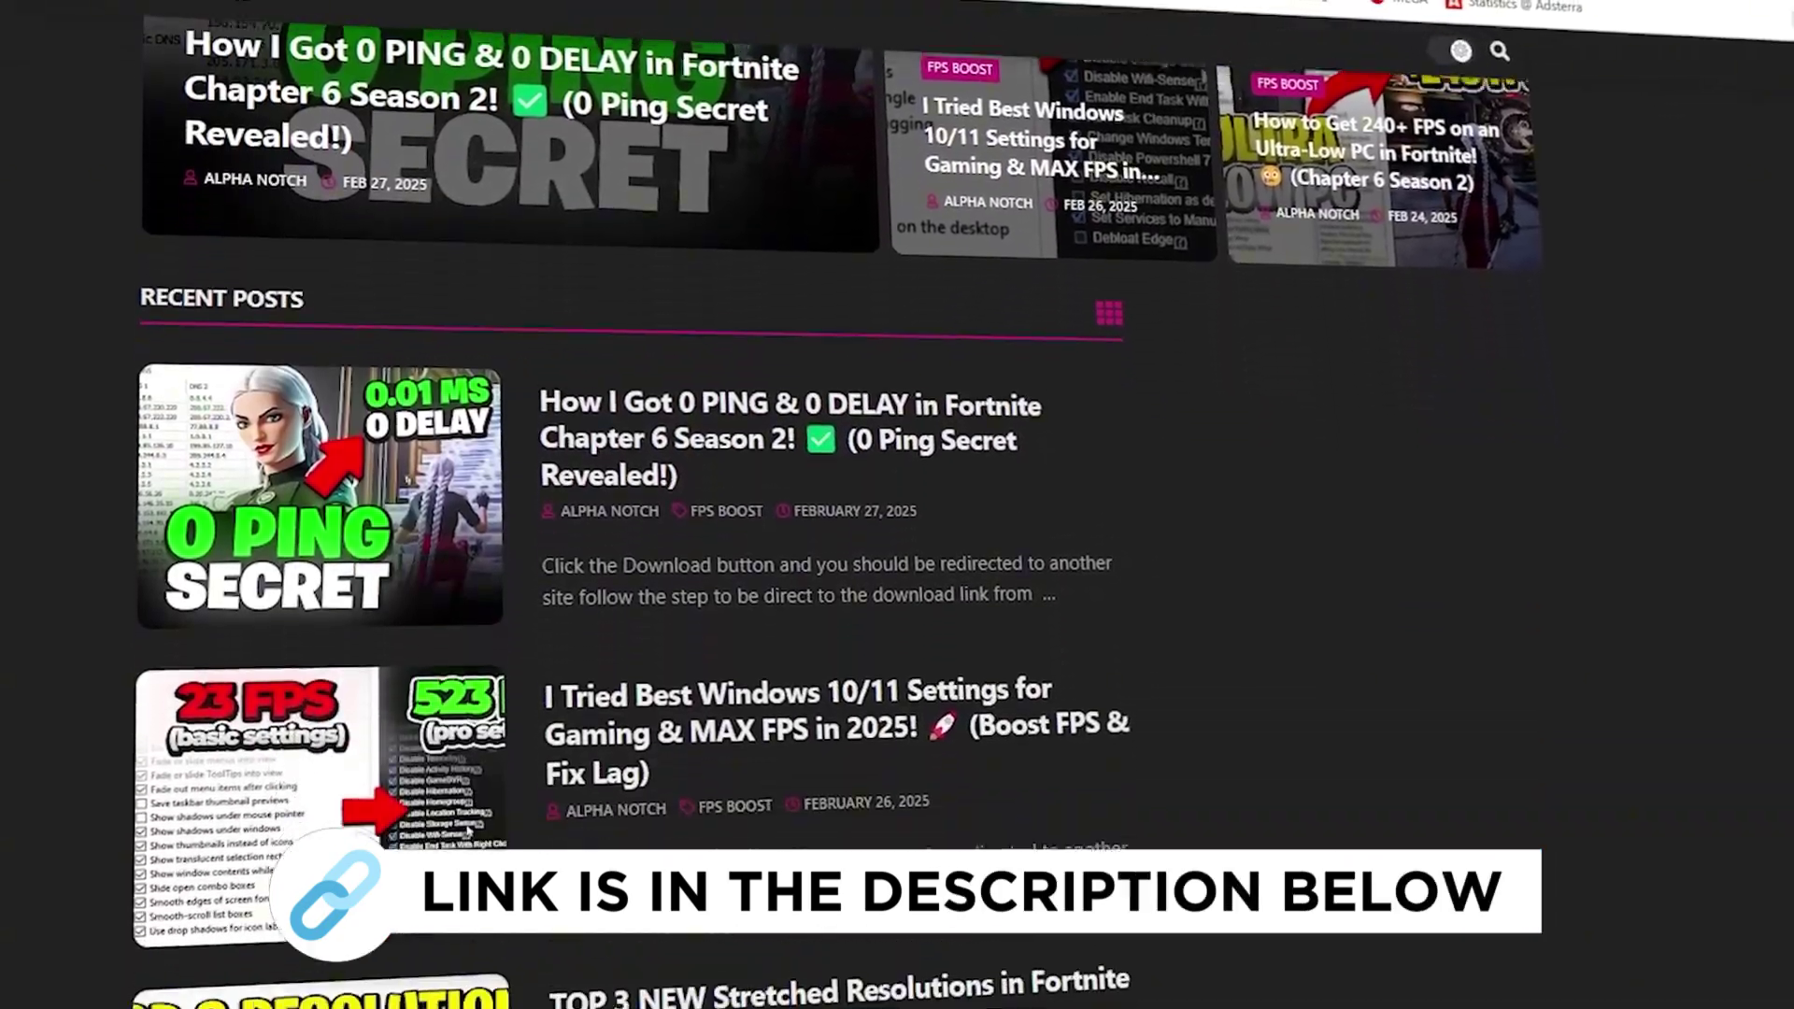
pyautogui.scroll(-8, 635, 560)
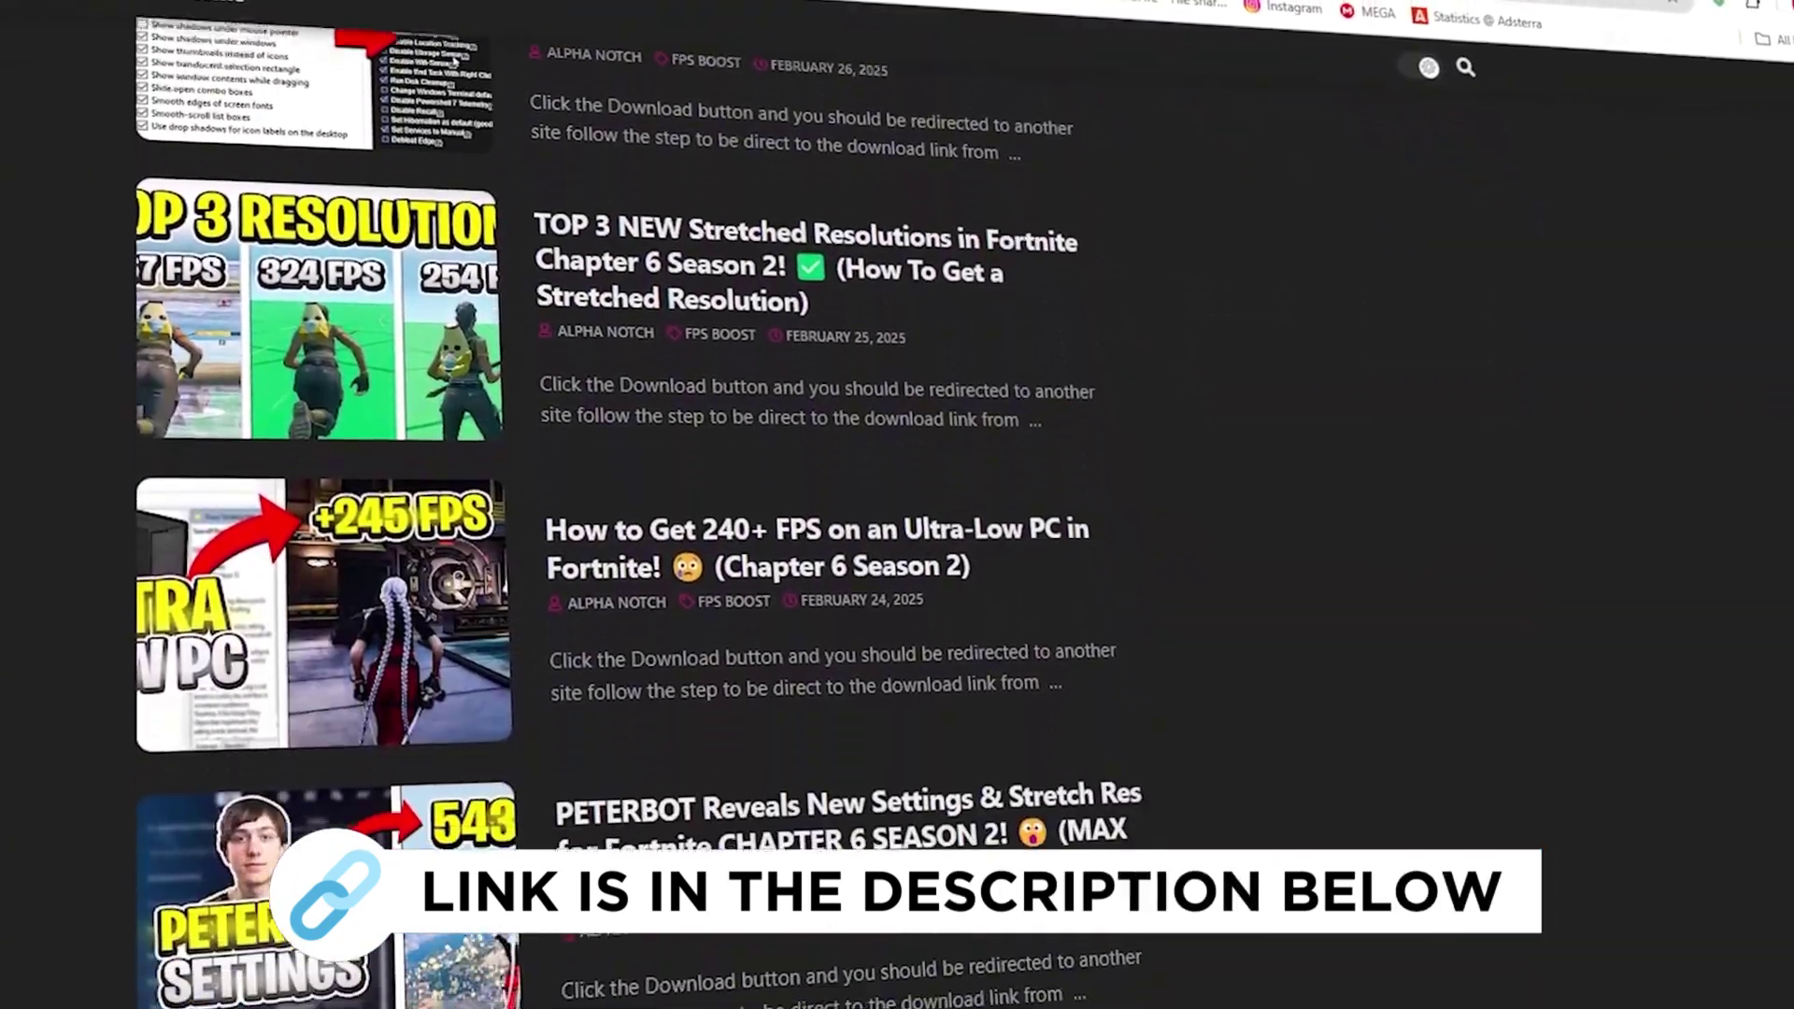
pyautogui.scroll(-3, 803, 560)
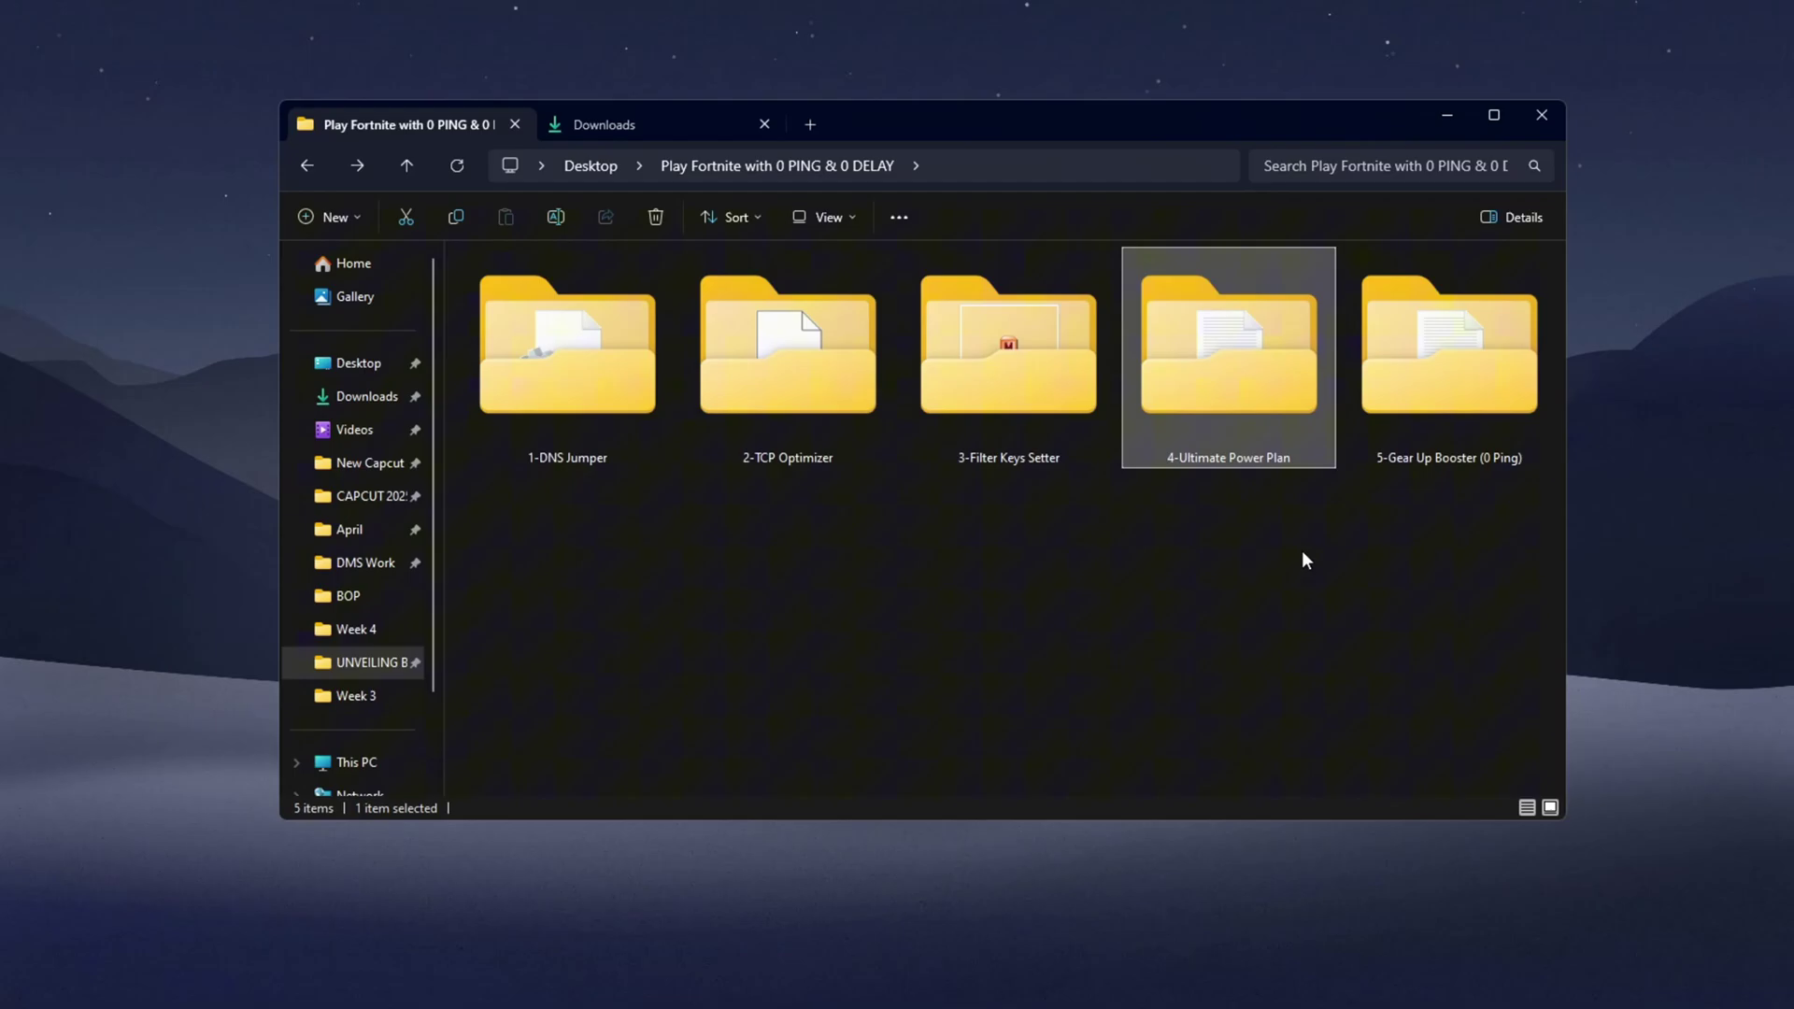
# Open Command.txt in the 4-Ultimate Power Plan folder and select the powercfg command.
pyautogui.doubleClick(1251, 409)
pyautogui.doubleClick(630, 294)
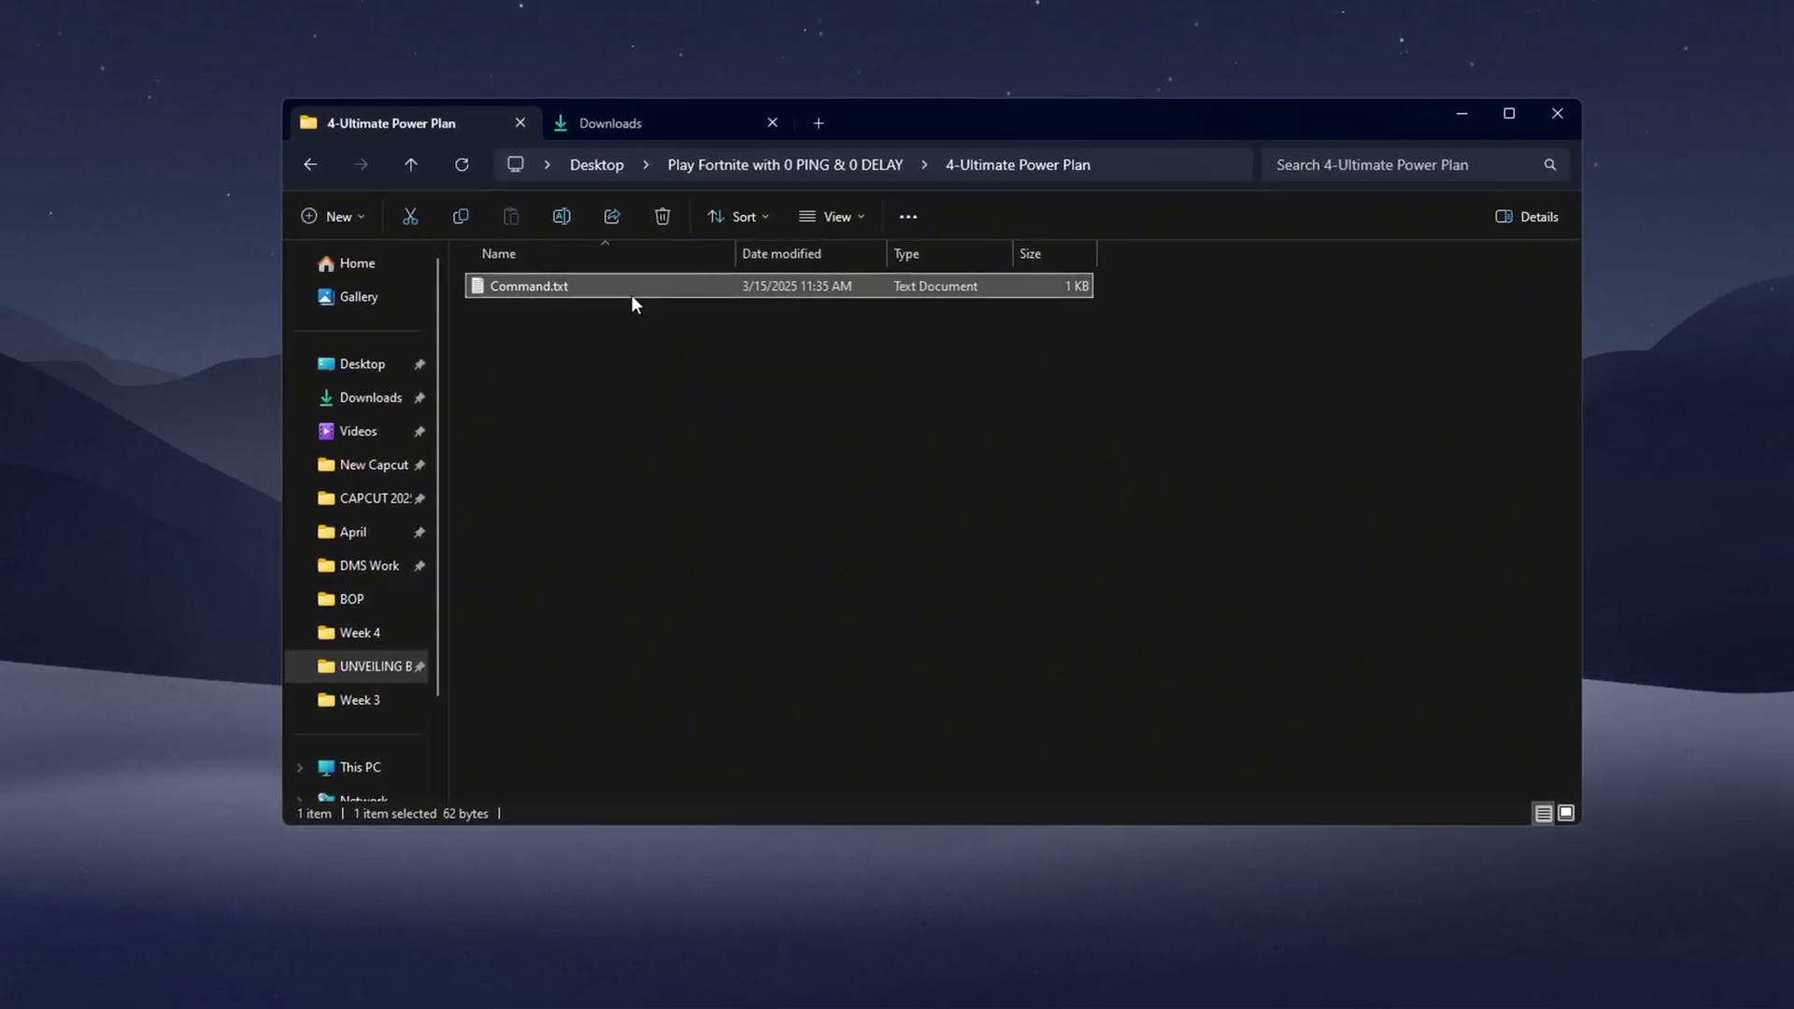
pyautogui.hotkey('ctrl', 'a')
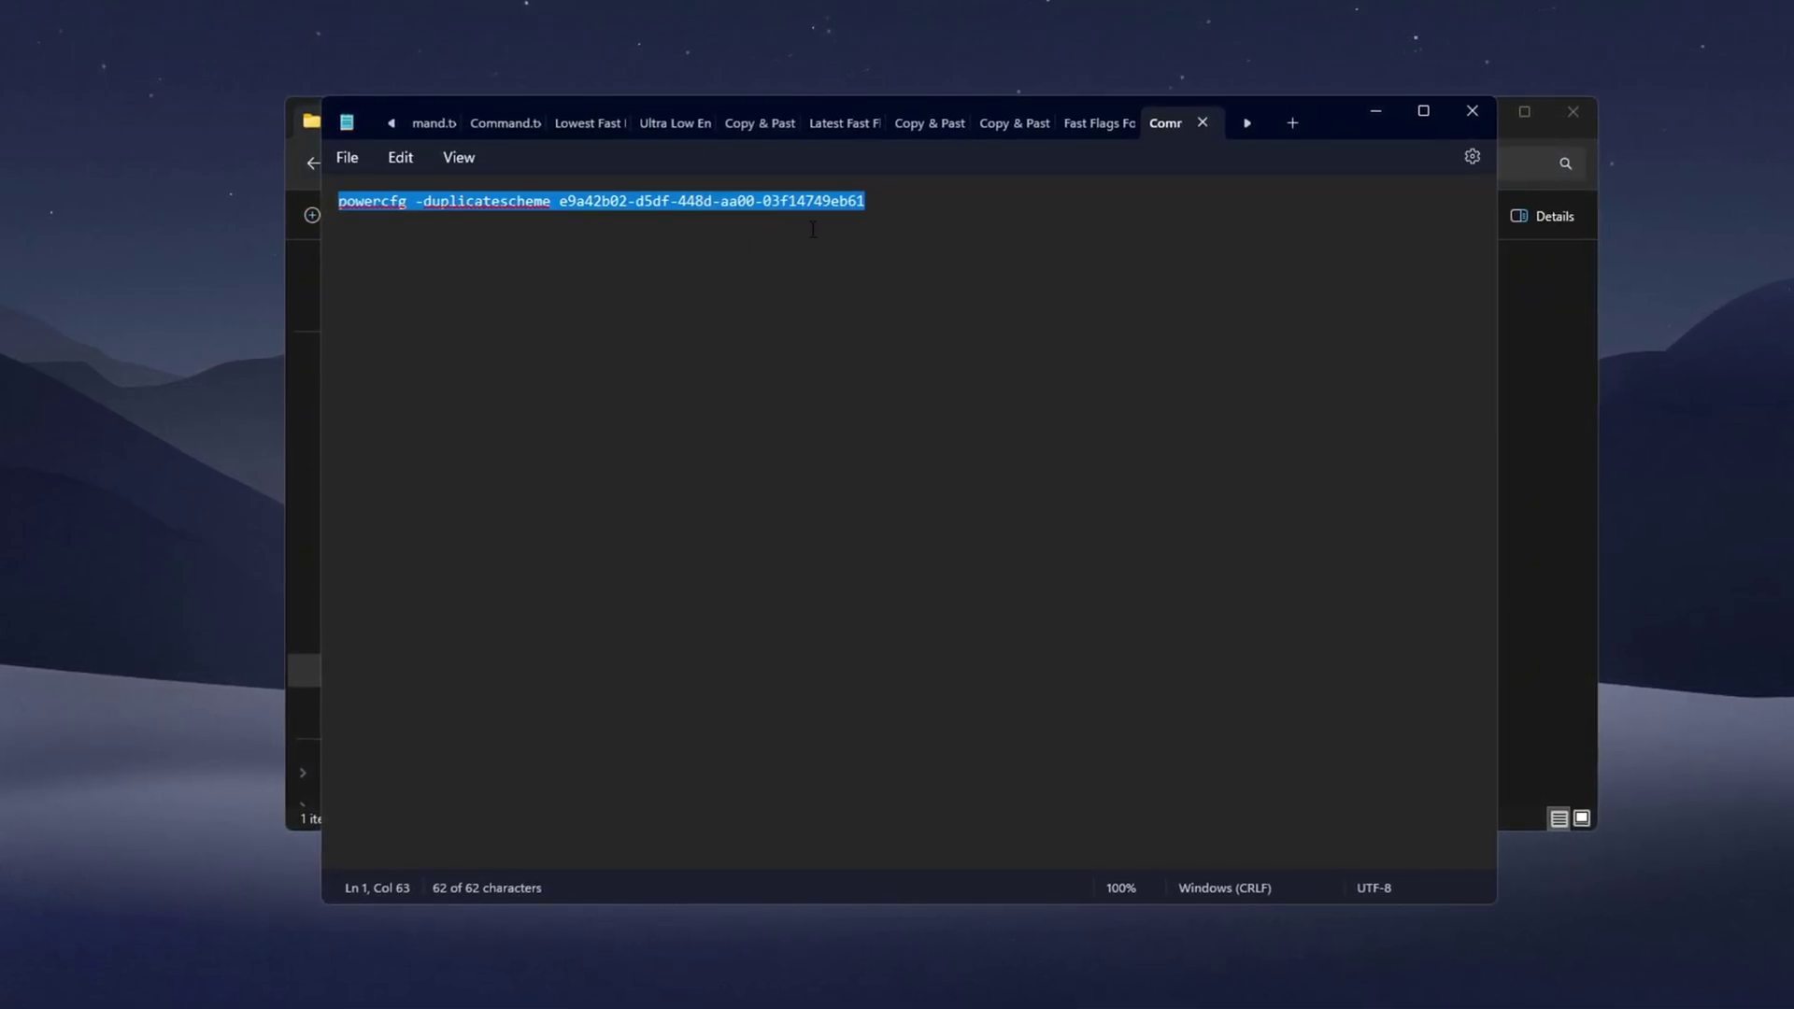
# Make the Ultimate Performance plan active in Power Options, then close the window.
pyautogui.press('super')
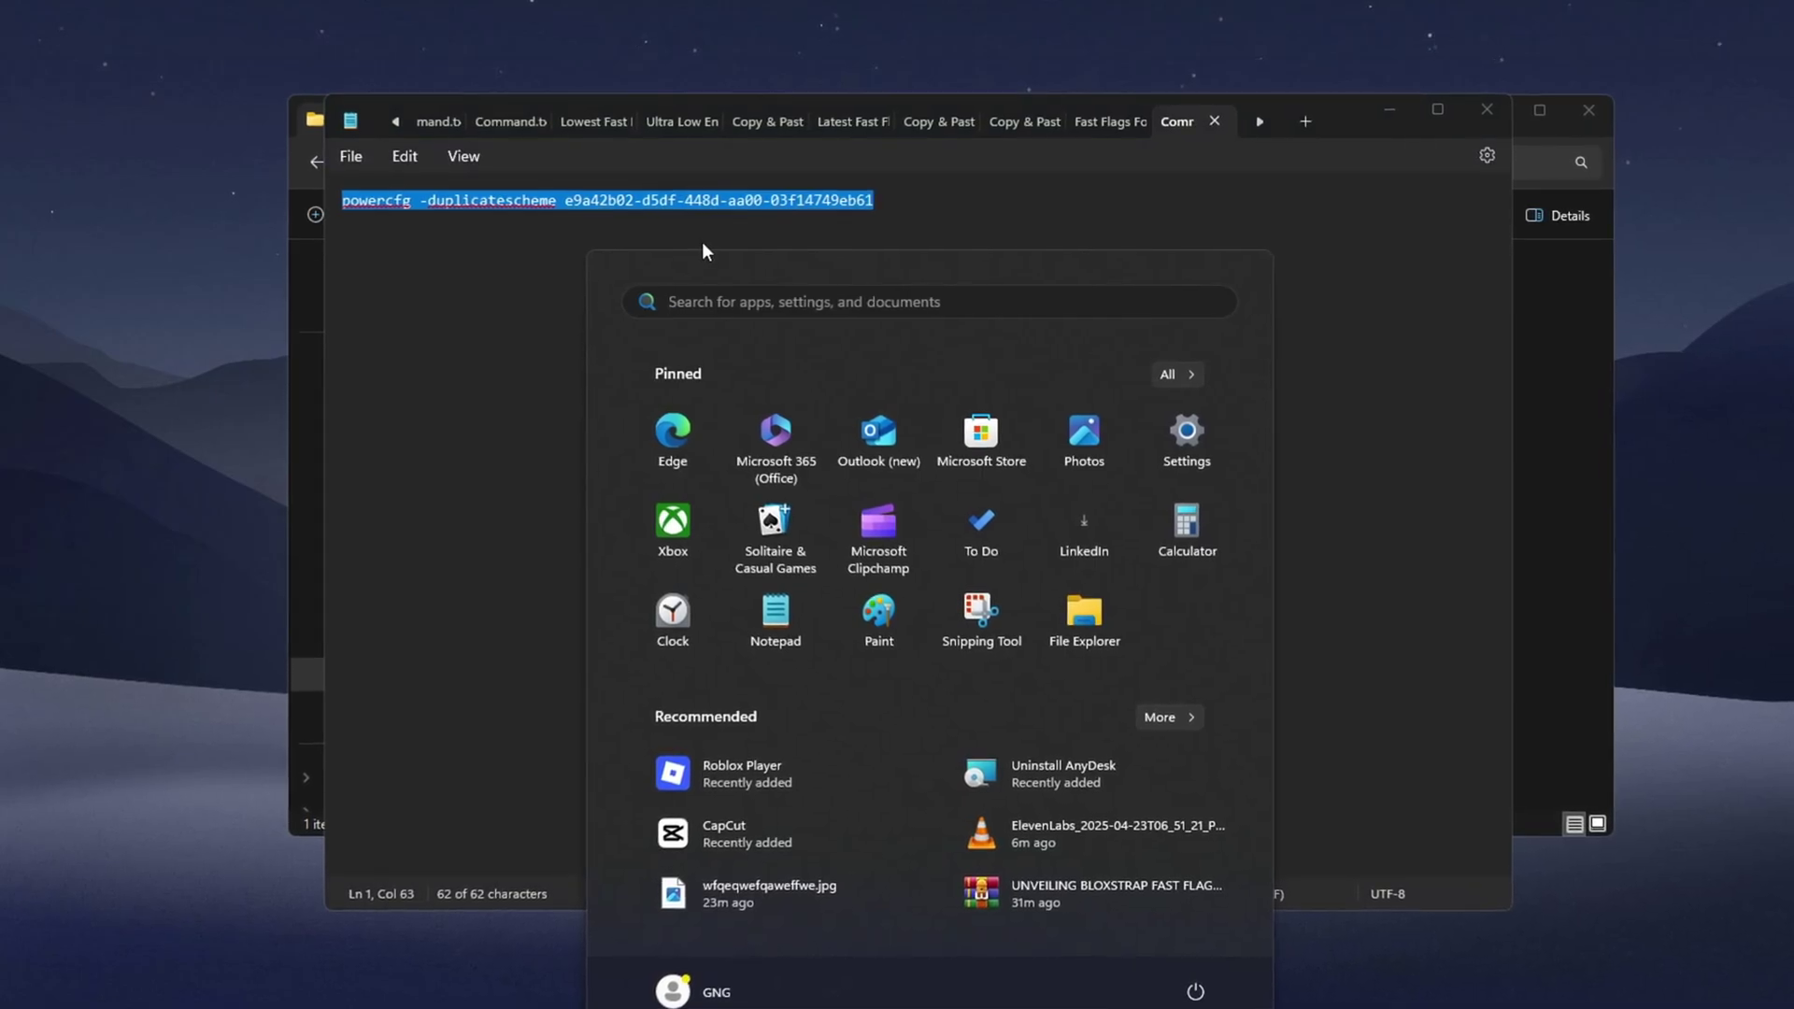
pyautogui.write('power')
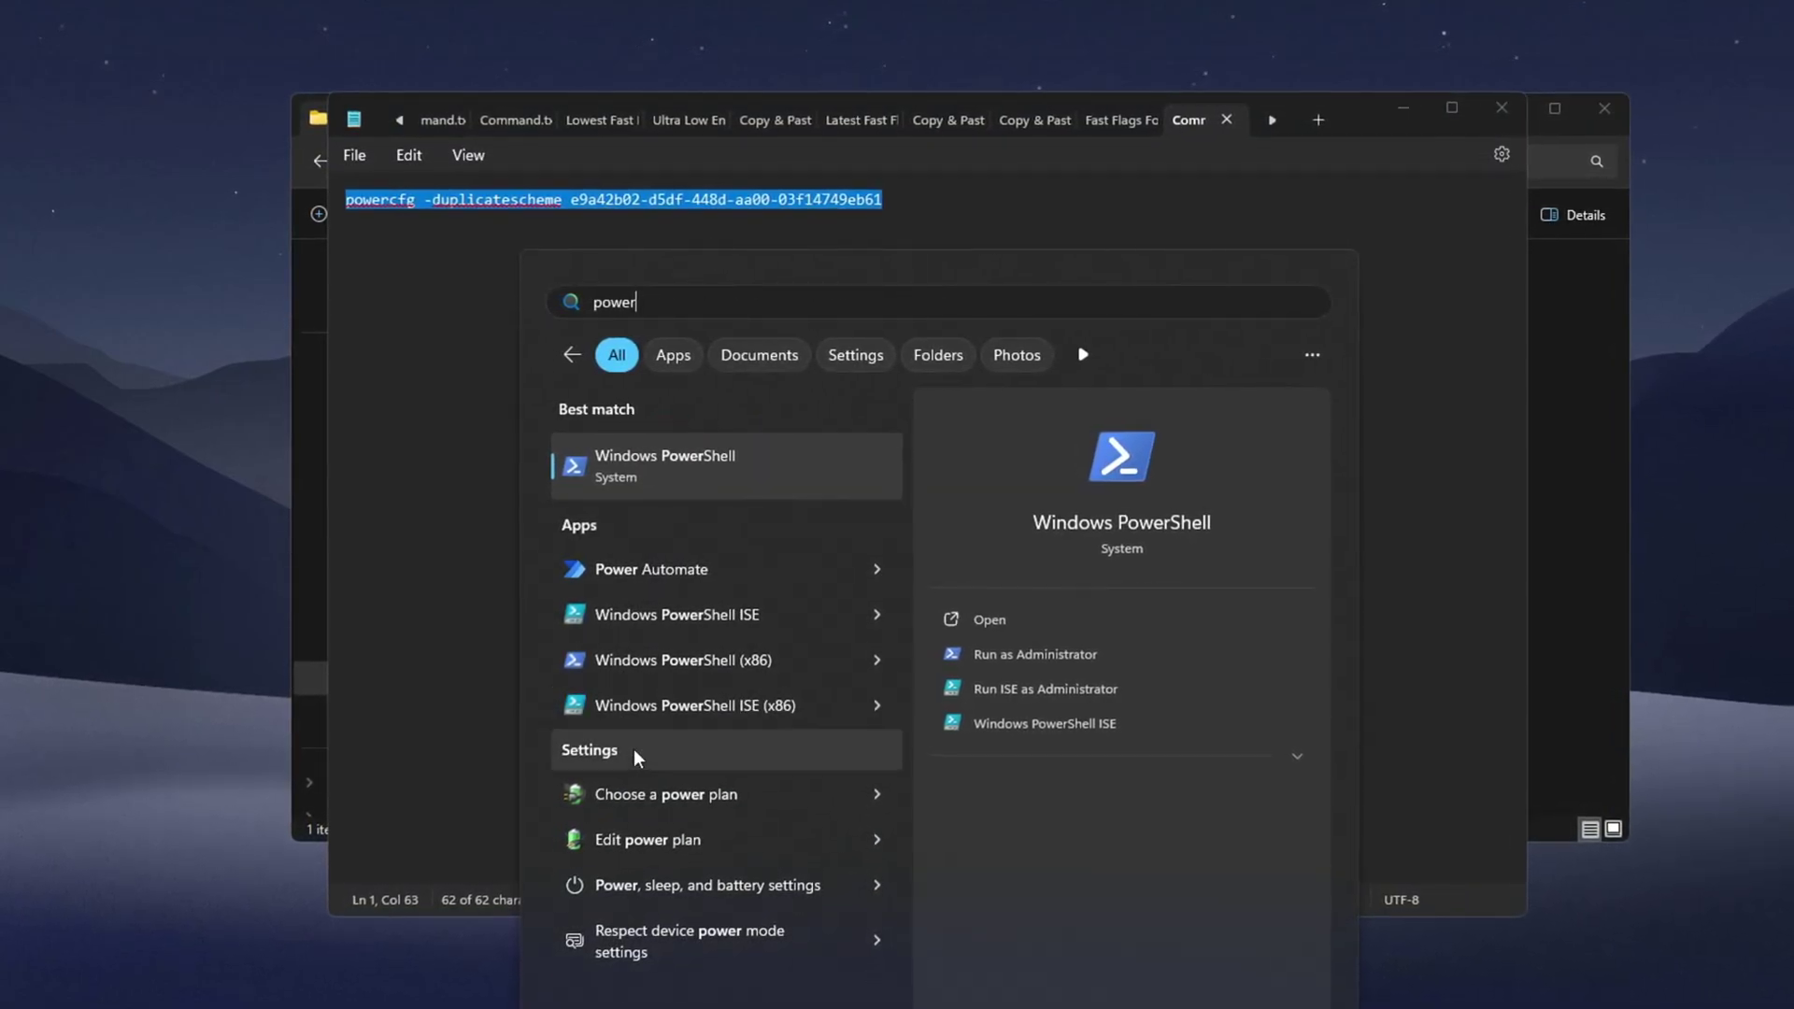
pyautogui.click(664, 804)
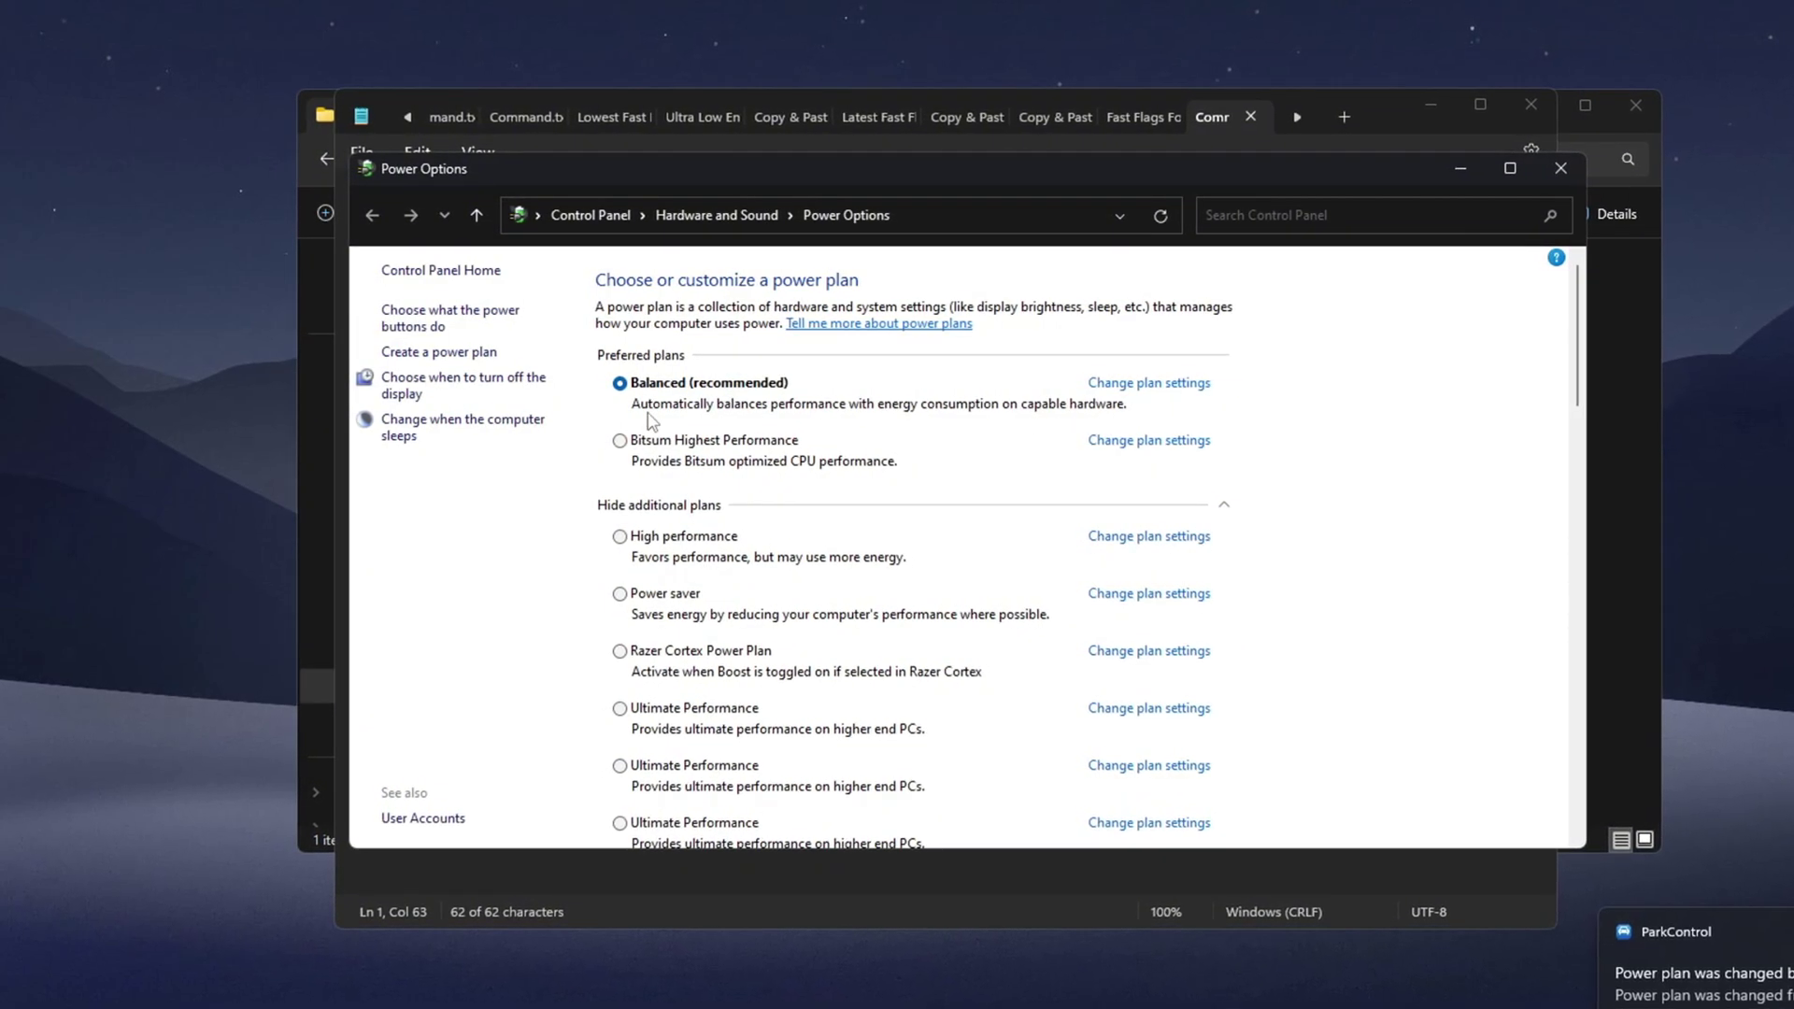
pyautogui.click(624, 539)
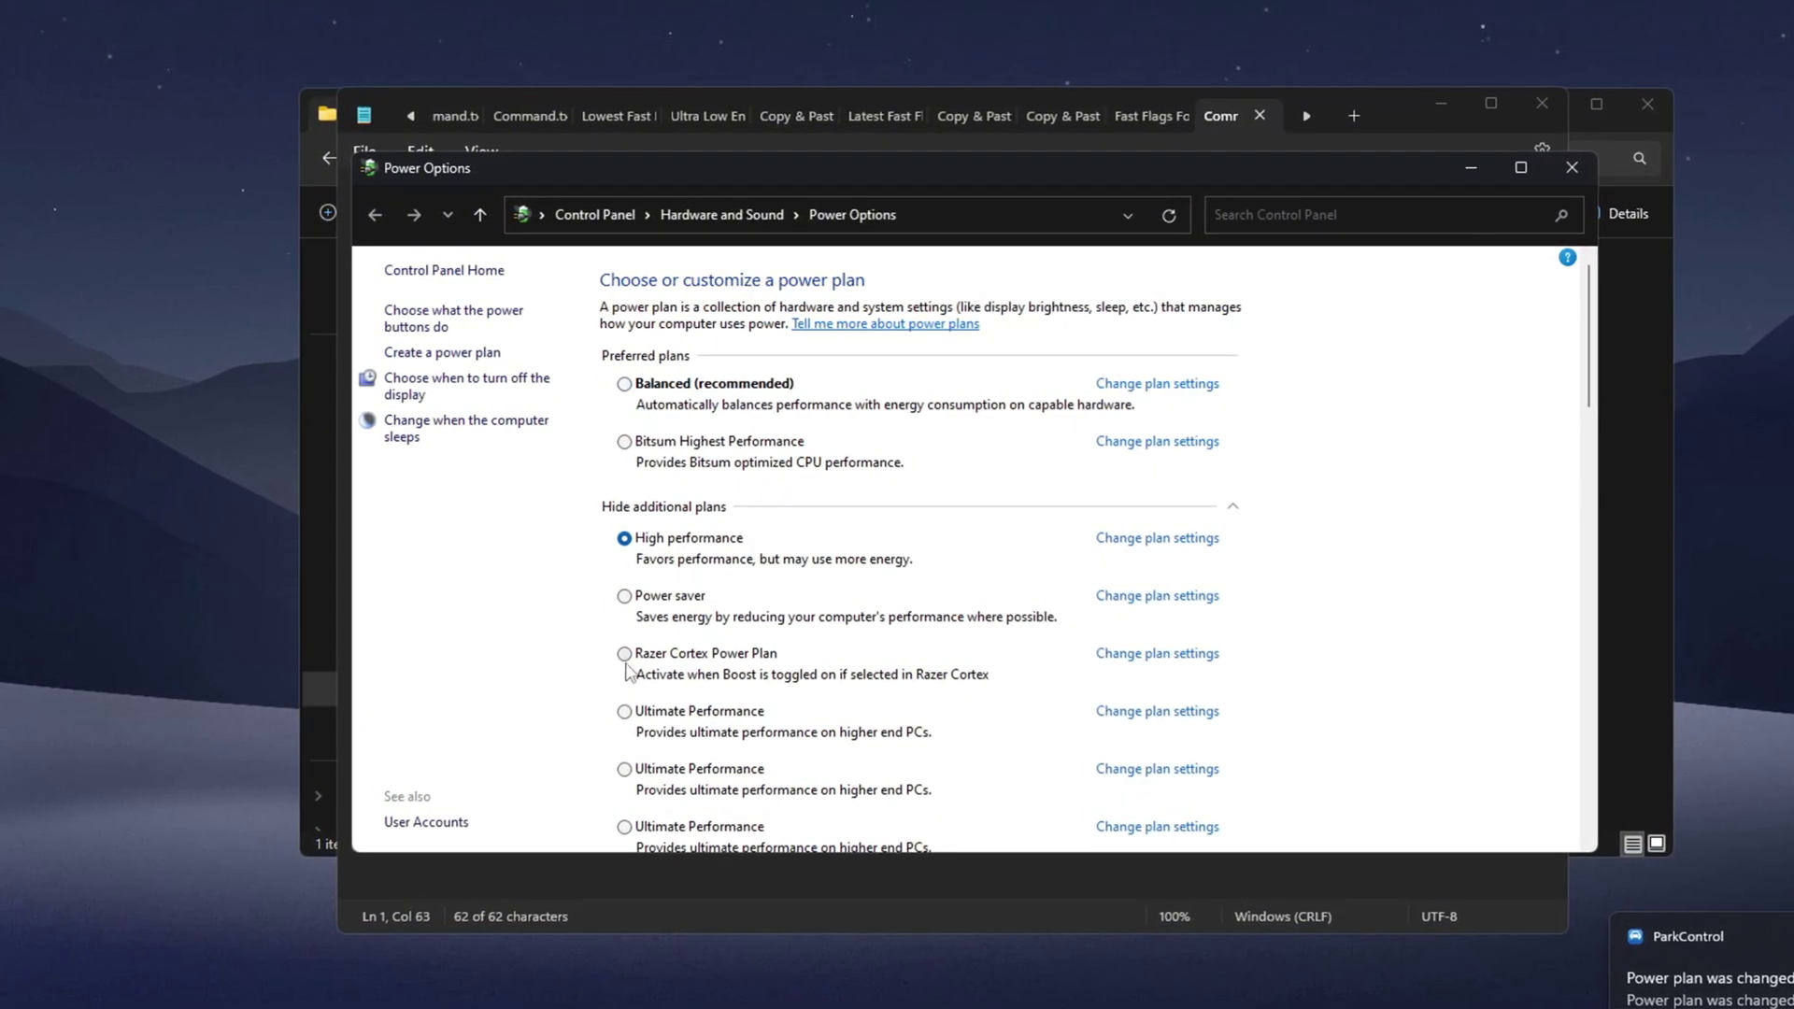
pyautogui.click(623, 769)
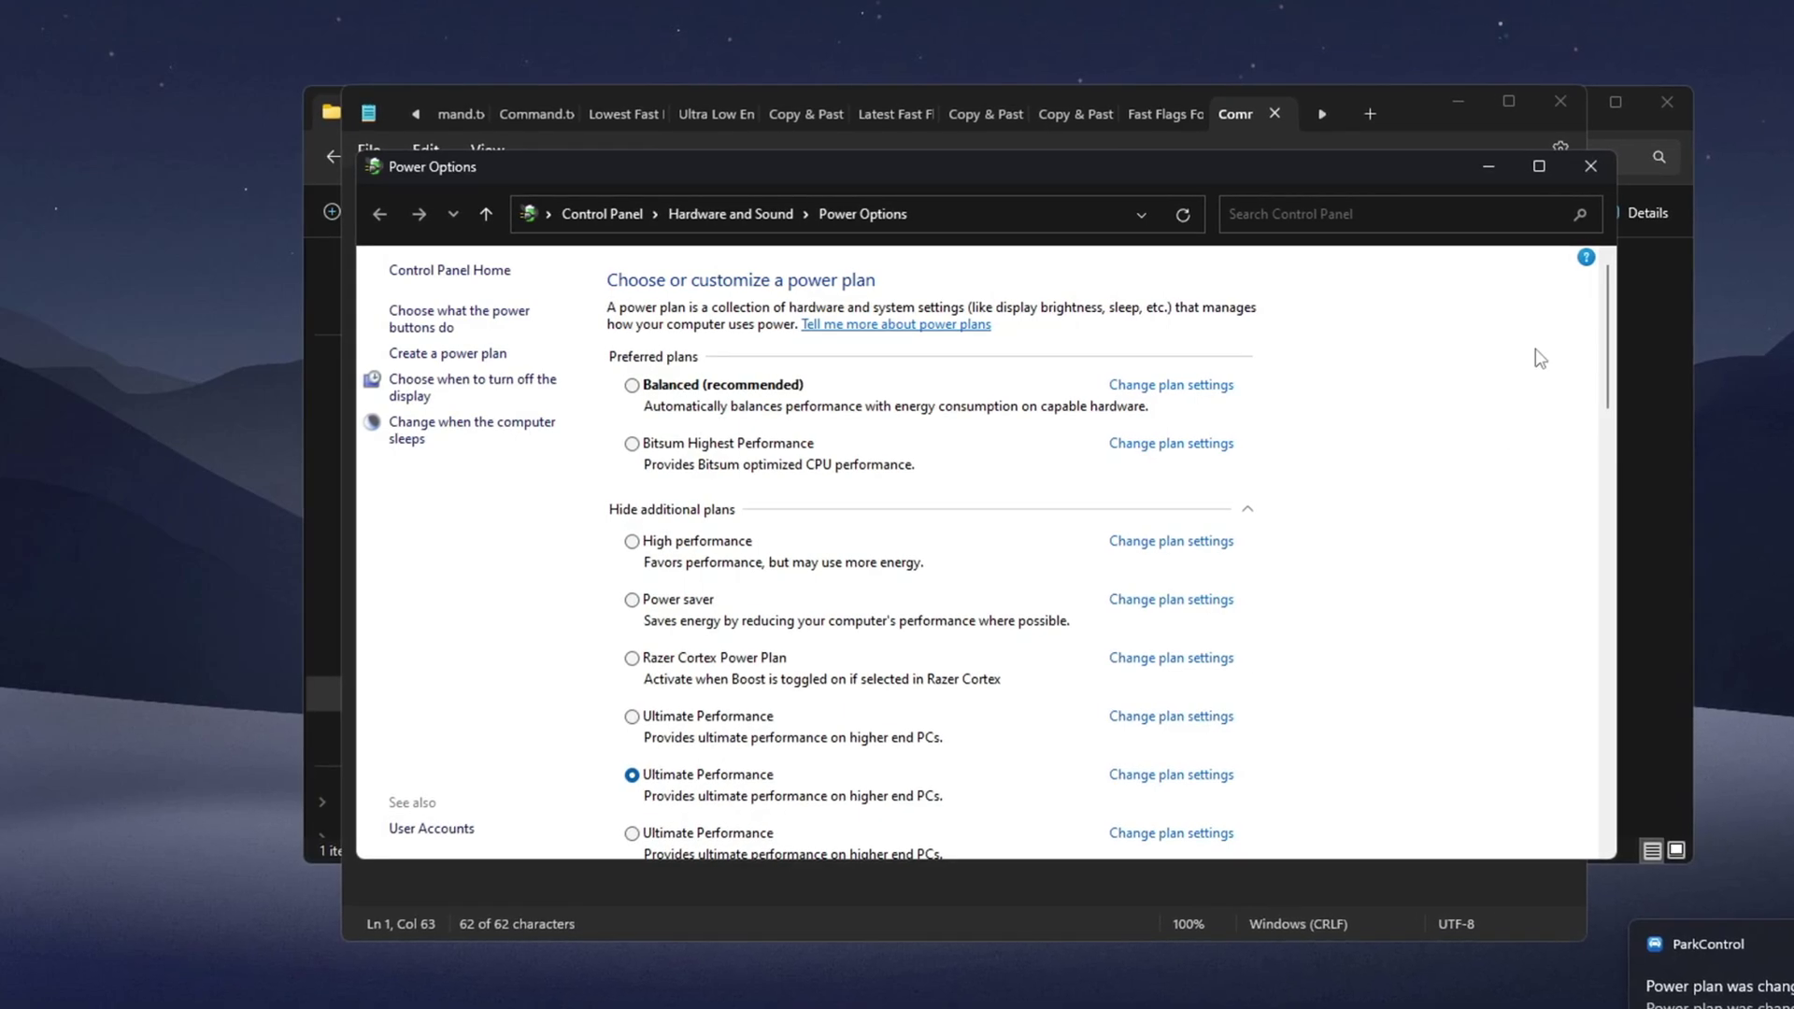
pyautogui.click(1594, 168)
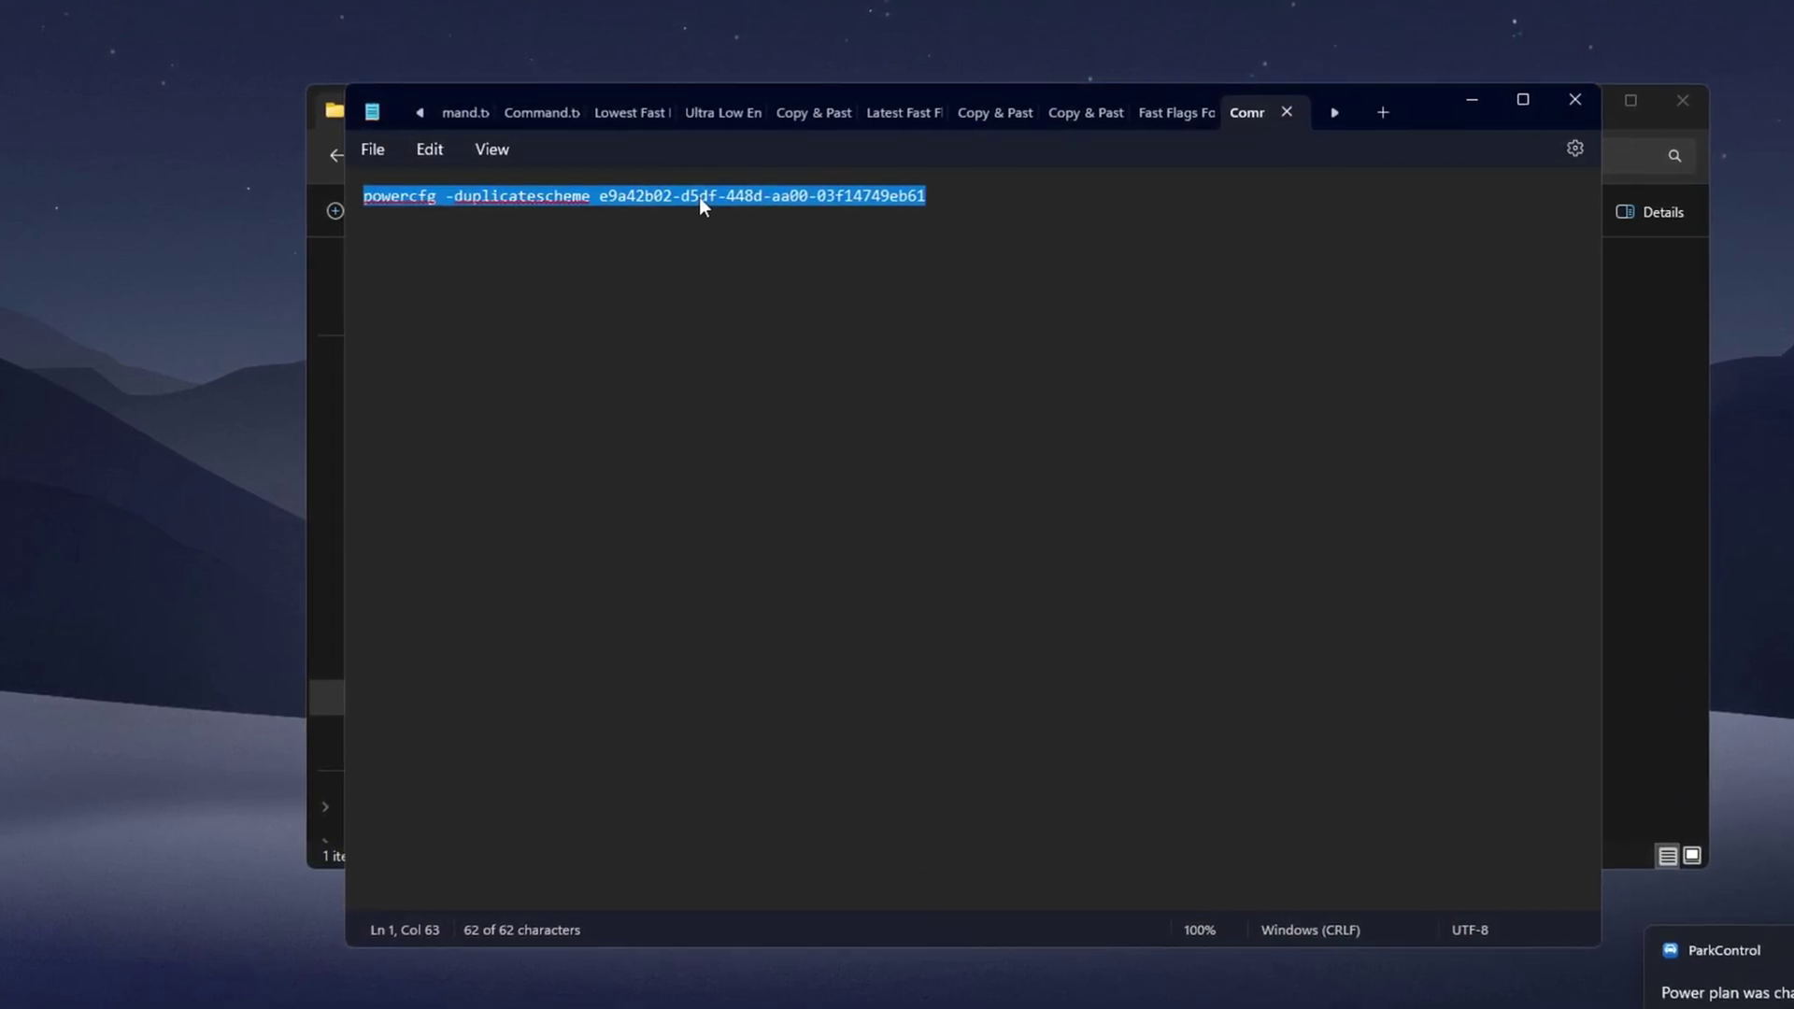
# Paste and run the powercfg -duplicatescheme command in an administrator Command Prompt.
pyautogui.press('super')
pyautogui.write('cmd')
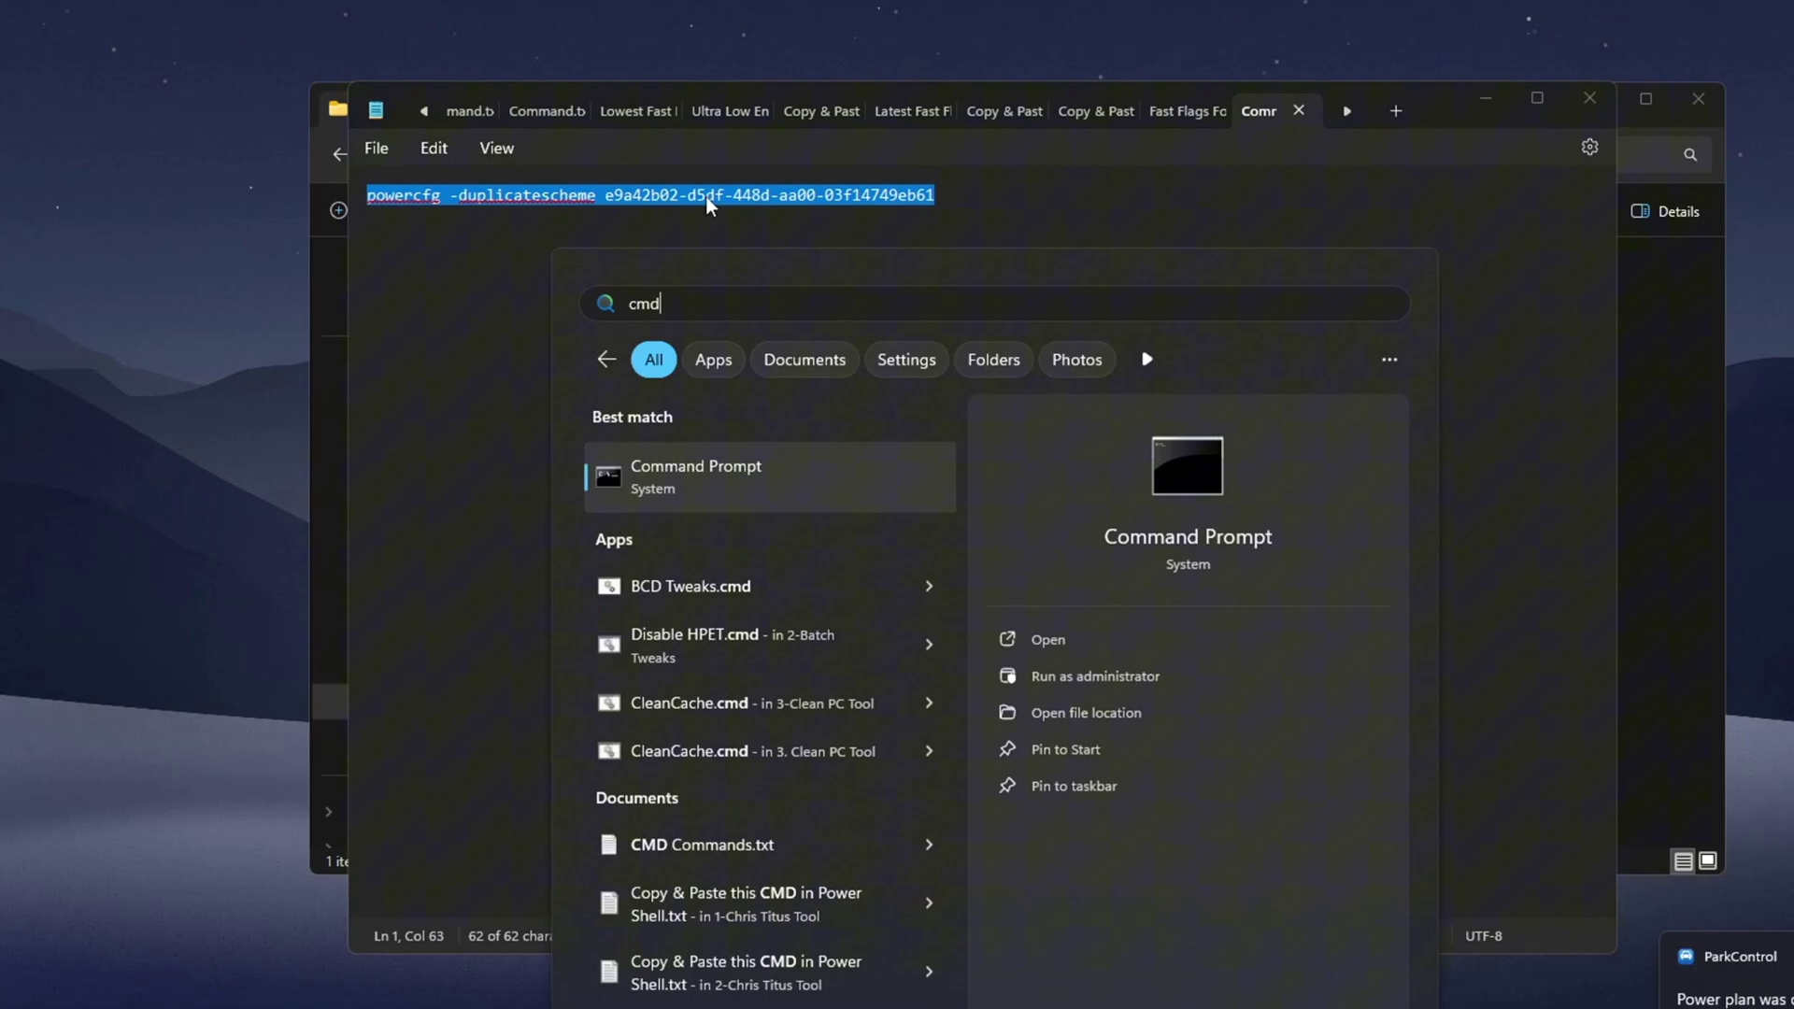
pyautogui.click(1074, 676)
pyautogui.write('powercfg -duplicatescheme e9a42b02-d5df-448d-aa00-03f14749eb61')
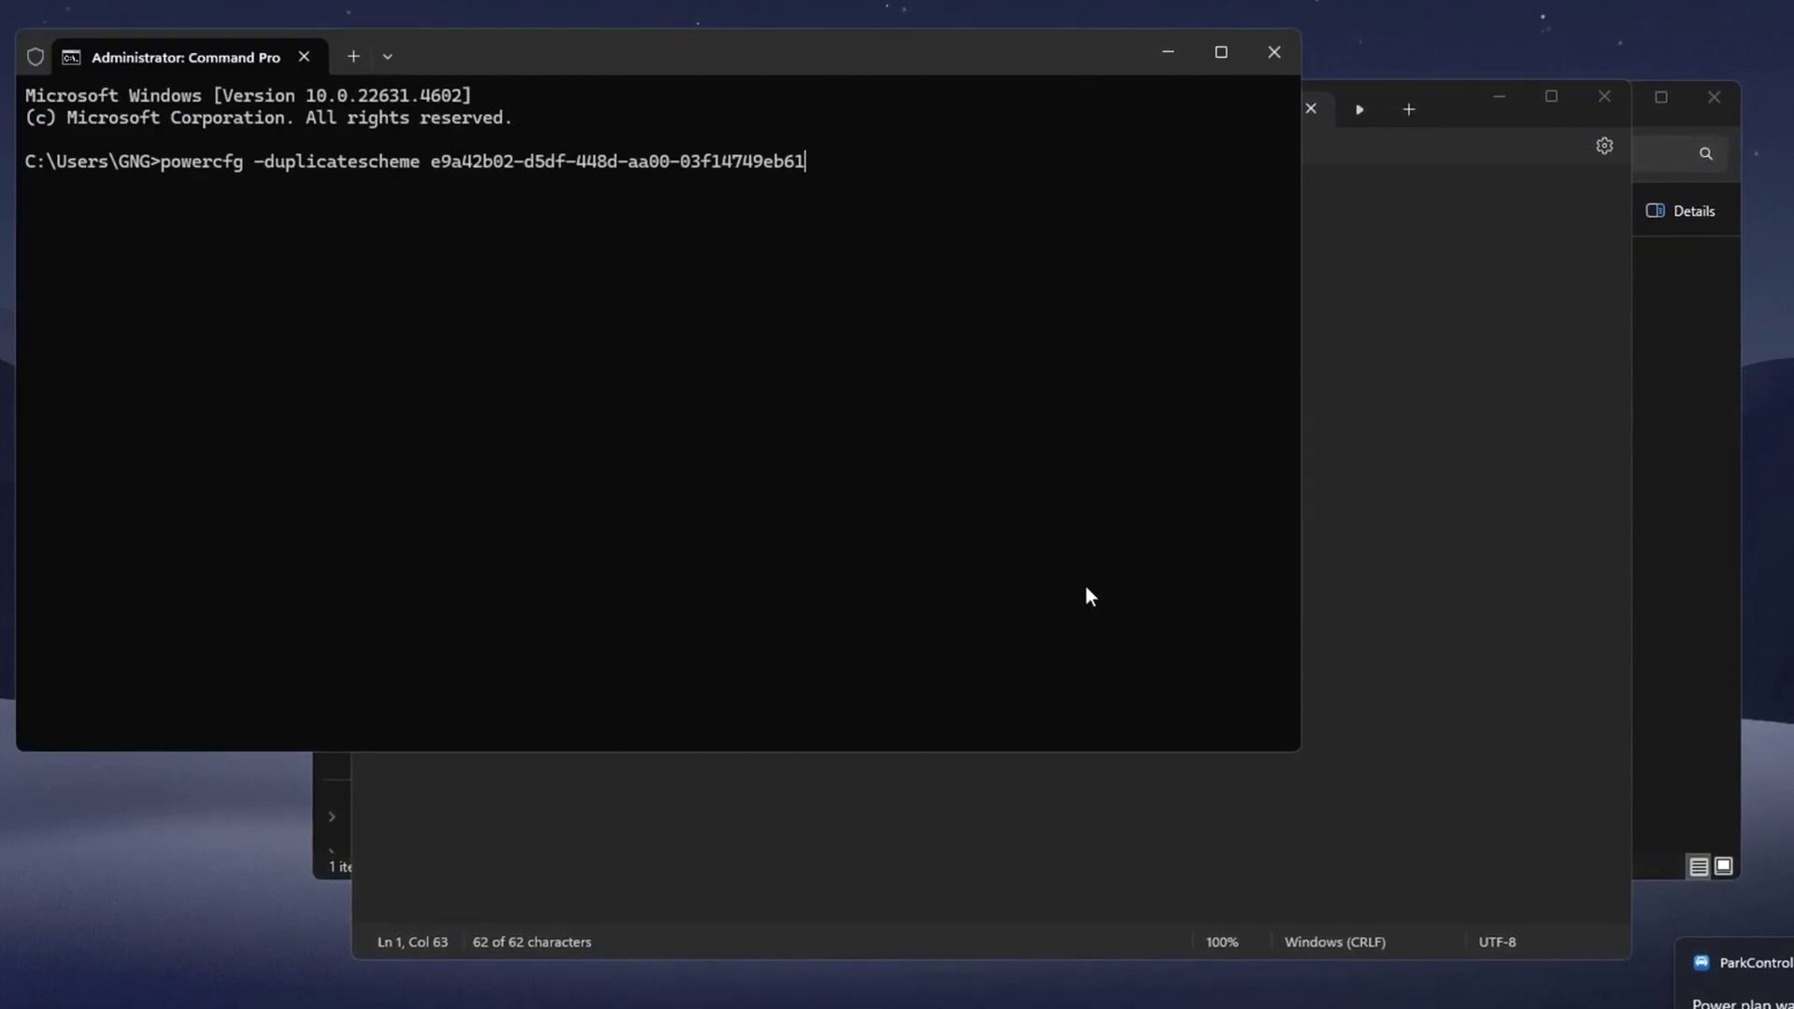
pyautogui.press('Return')
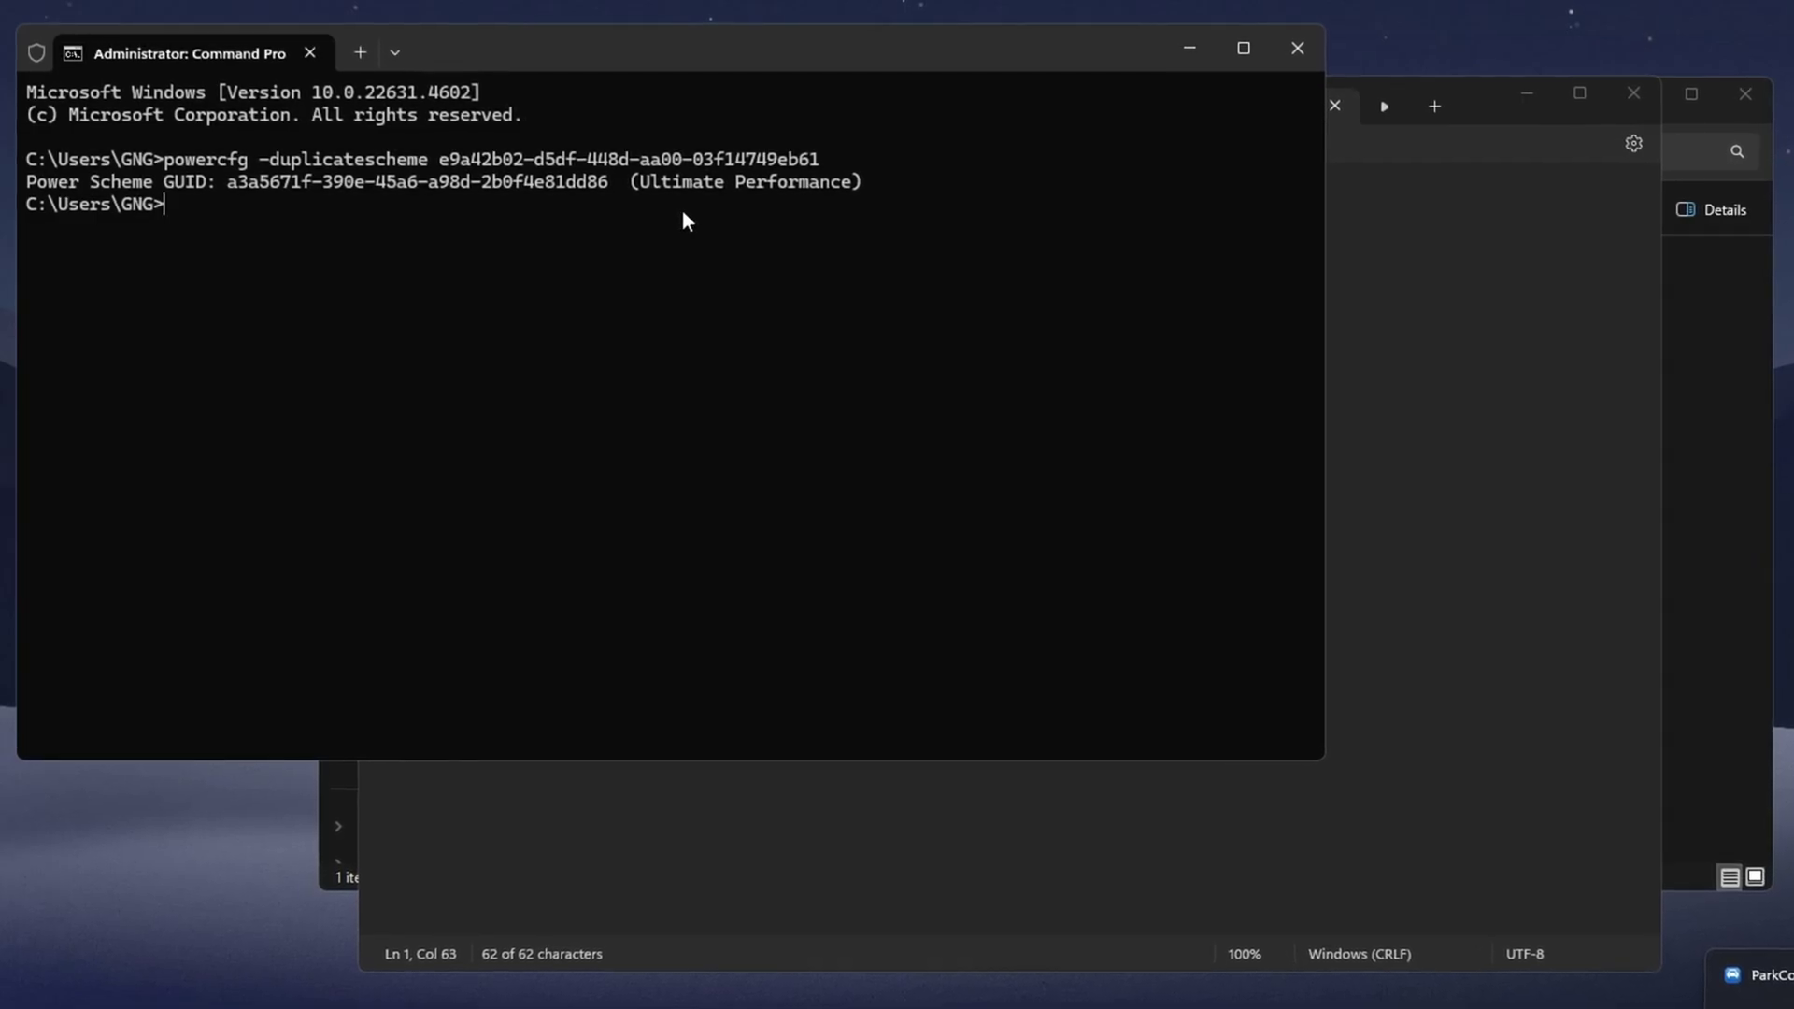
pyautogui.press('super')
pyautogui.write('edit power plan')
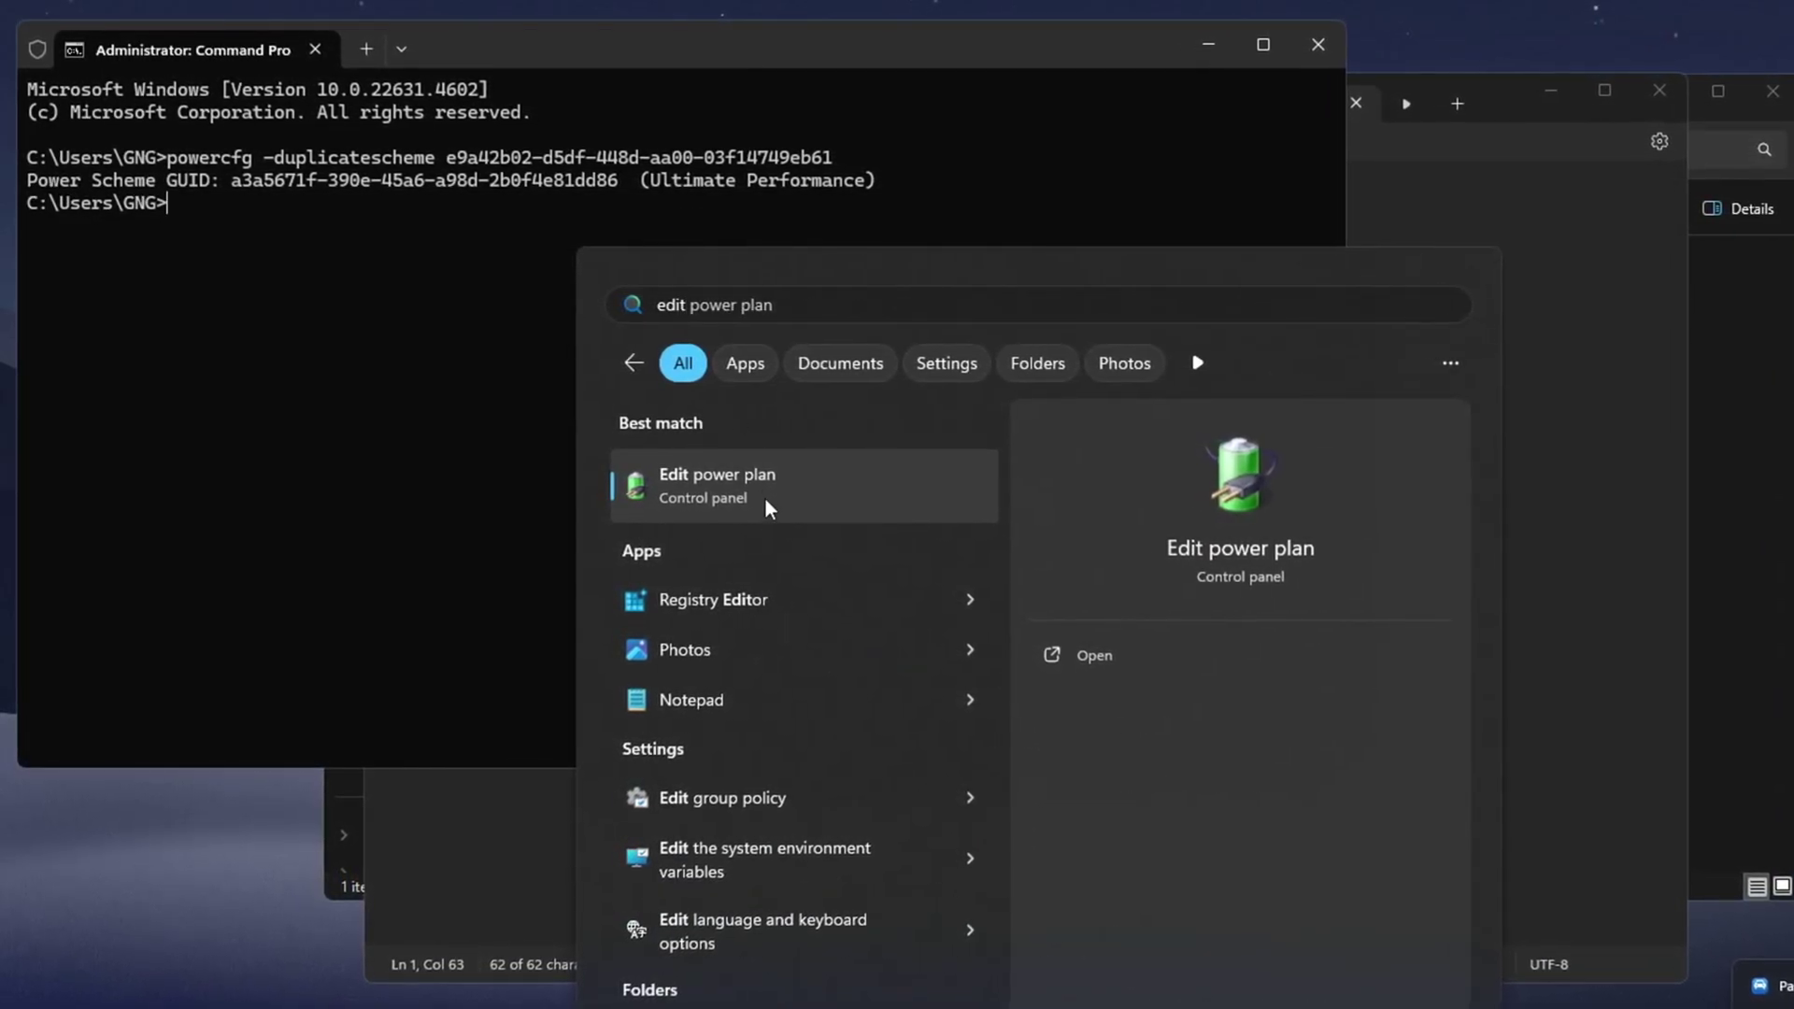
# Open the 'edit power plan' settings, then return to the Power Options plan list.
pyautogui.click(765, 498)
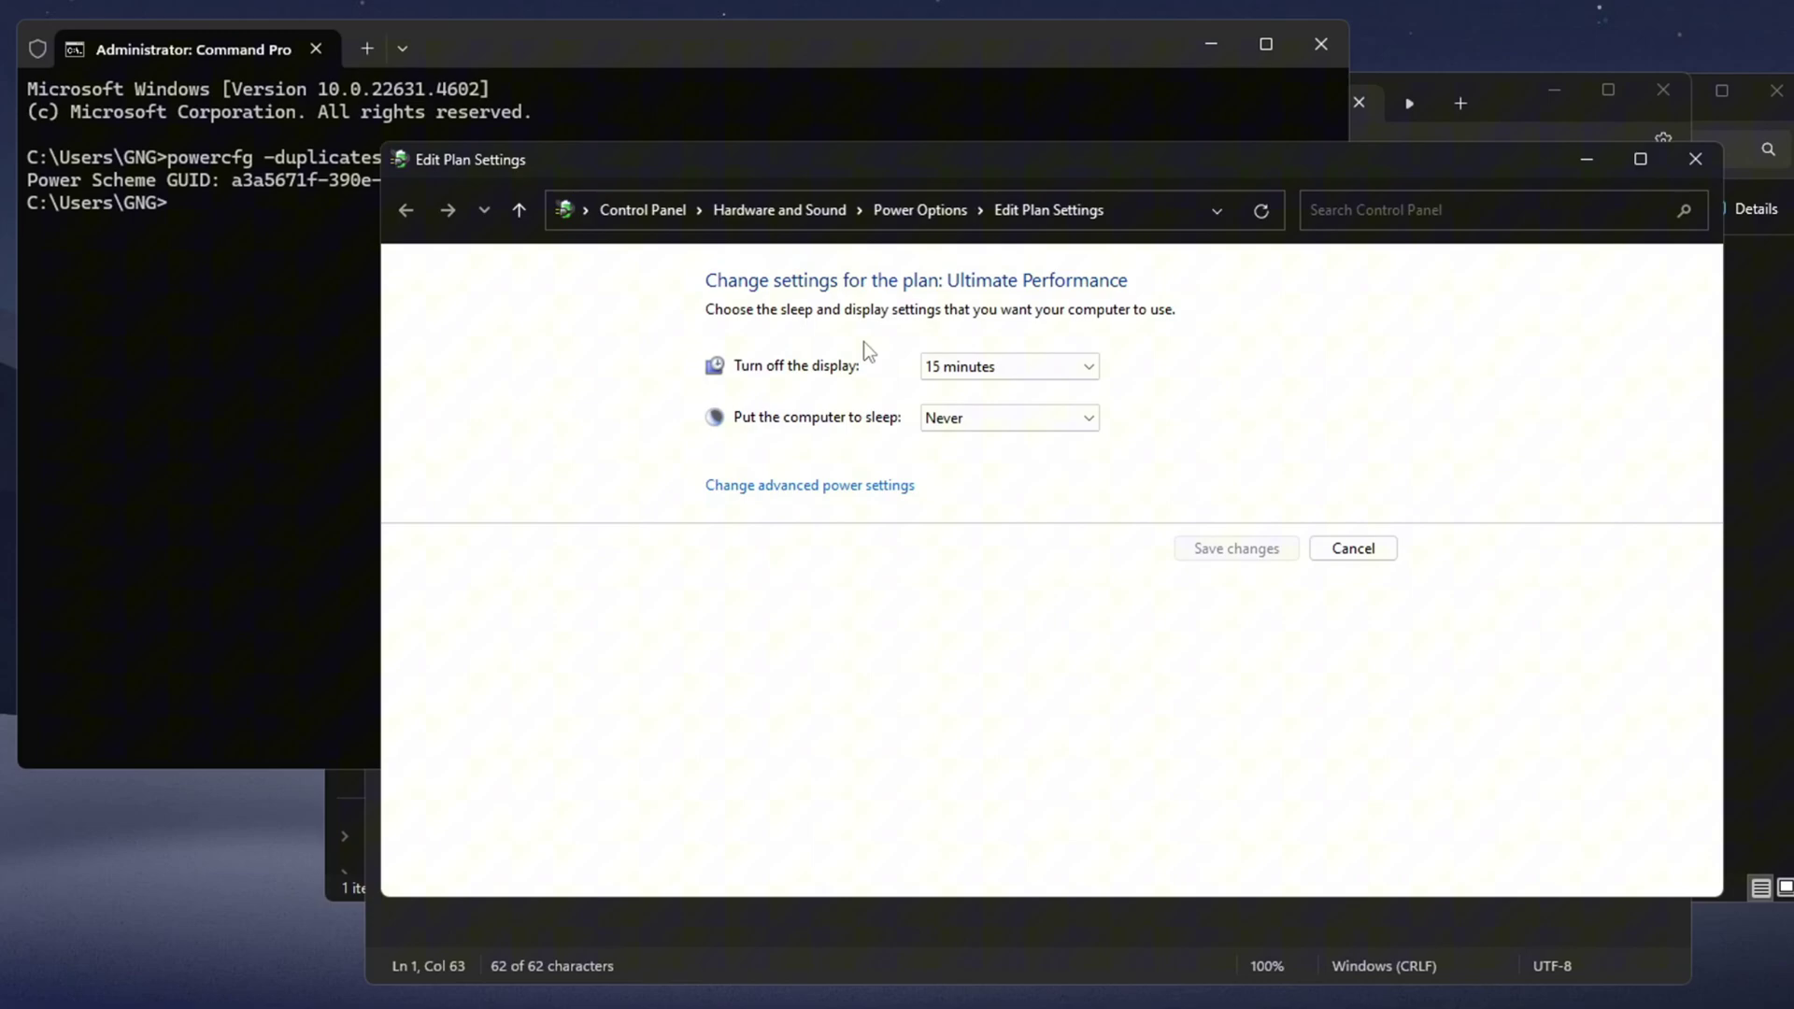
pyautogui.click(903, 211)
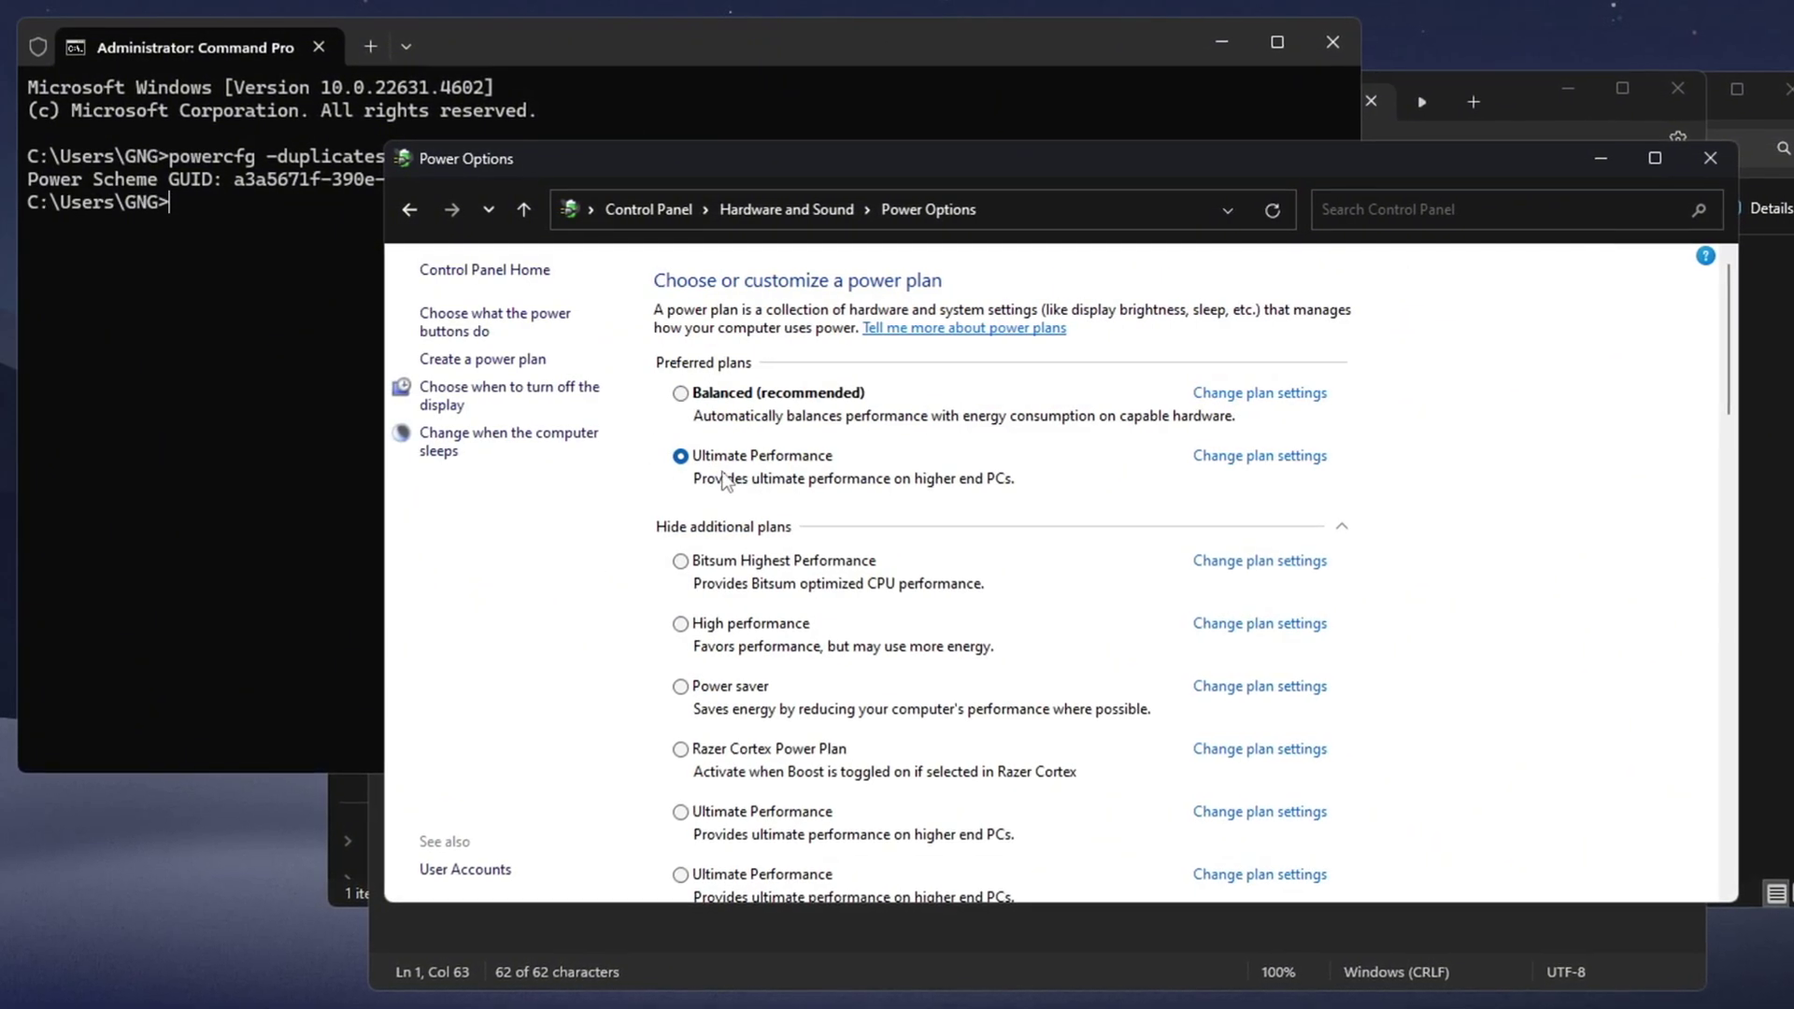